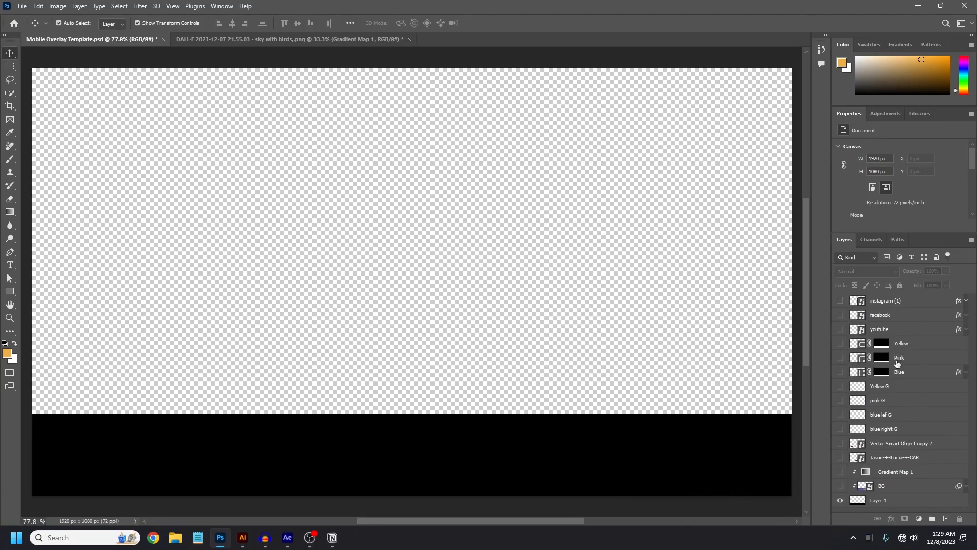
Step: Show the BG layer and check the gradient map's effect by toggling it in the DALL-E source image document
{"action": "left_click", "coordinate": [840, 487]}
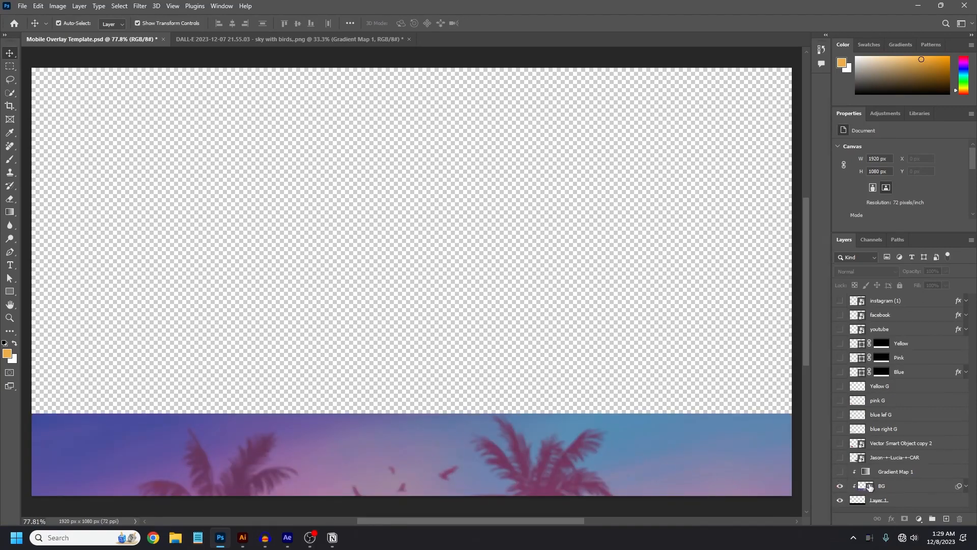
{"action": "left_click", "coordinate": [870, 490]}
{"action": "key", "text": "ctrl+Tab"}
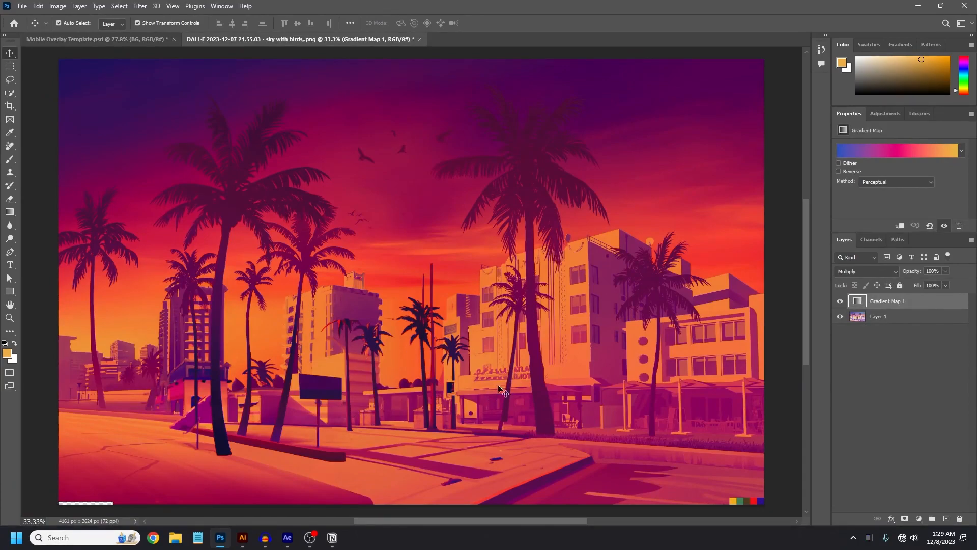
{"action": "left_click", "coordinate": [840, 302]}
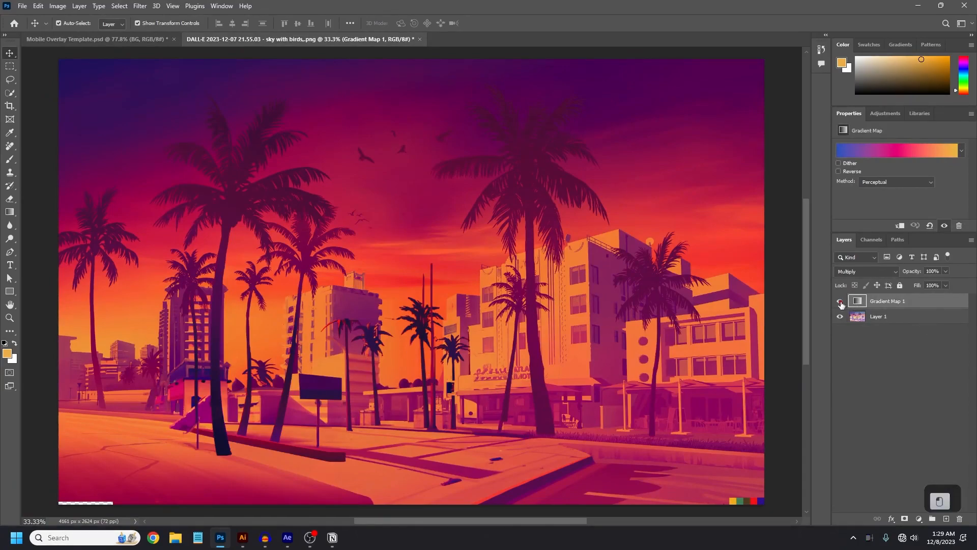
{"action": "left_click", "coordinate": [841, 301]}
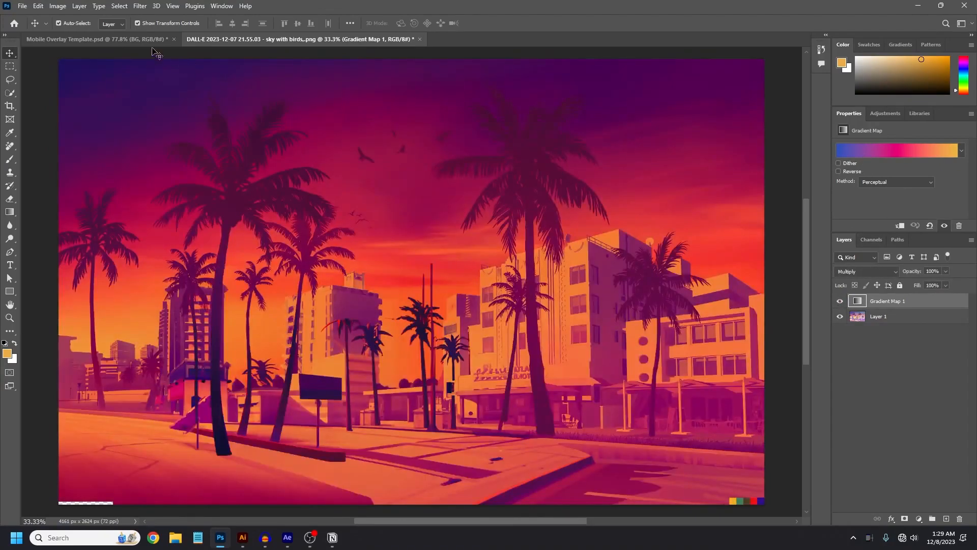
Step: Return to the Mobile Overlay Template document, then show and select the Gradient Map 1 layer above BG
{"action": "left_click", "coordinate": [97, 39]}
{"action": "left_click", "coordinate": [840, 472]}
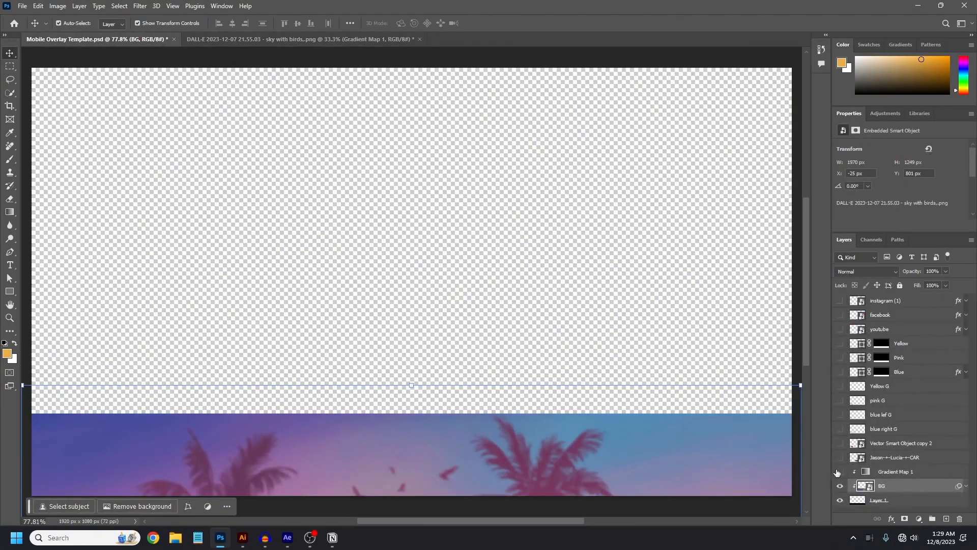
{"action": "left_click", "coordinate": [888, 471]}
Step: Try a second Gradient Map adjustment layer with its layer mask deleted above Gradient Map 1, and remove it
{"action": "left_click", "coordinate": [919, 519]}
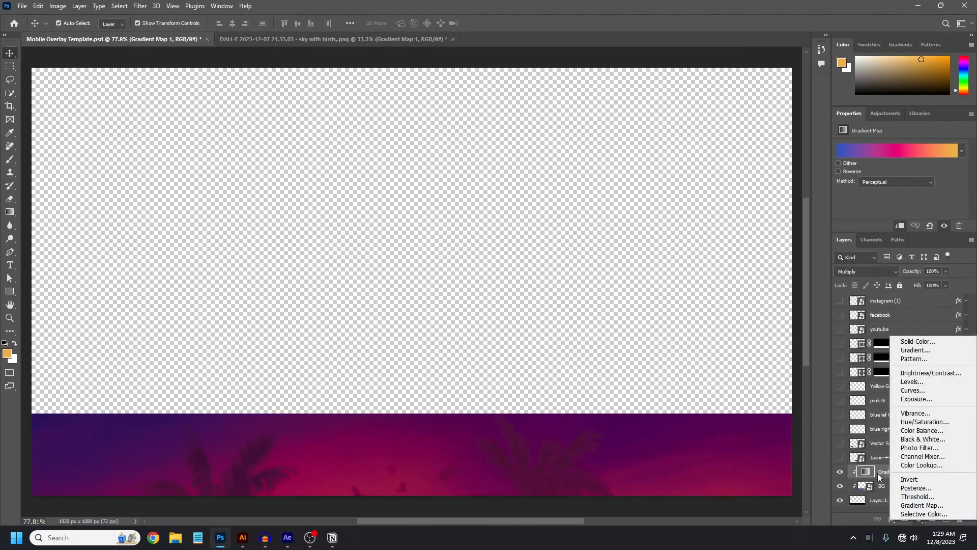
{"action": "left_click", "coordinate": [921, 505]}
{"action": "right_click", "coordinate": [884, 475]}
{"action": "left_click", "coordinate": [893, 398]}
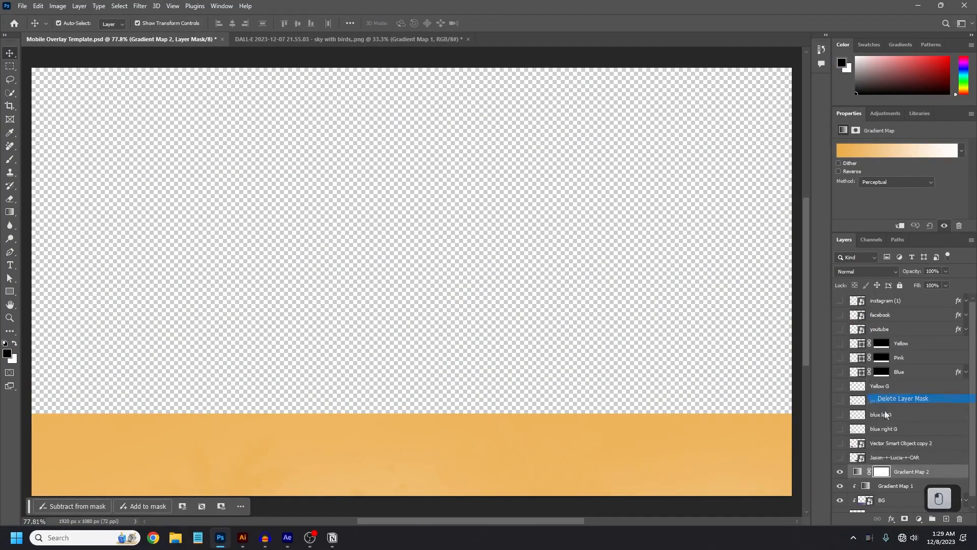
{"action": "left_click", "coordinate": [882, 486]}
{"action": "left_click_drag", "start_coordinate": [878, 473], "coordinate": [962, 518]}
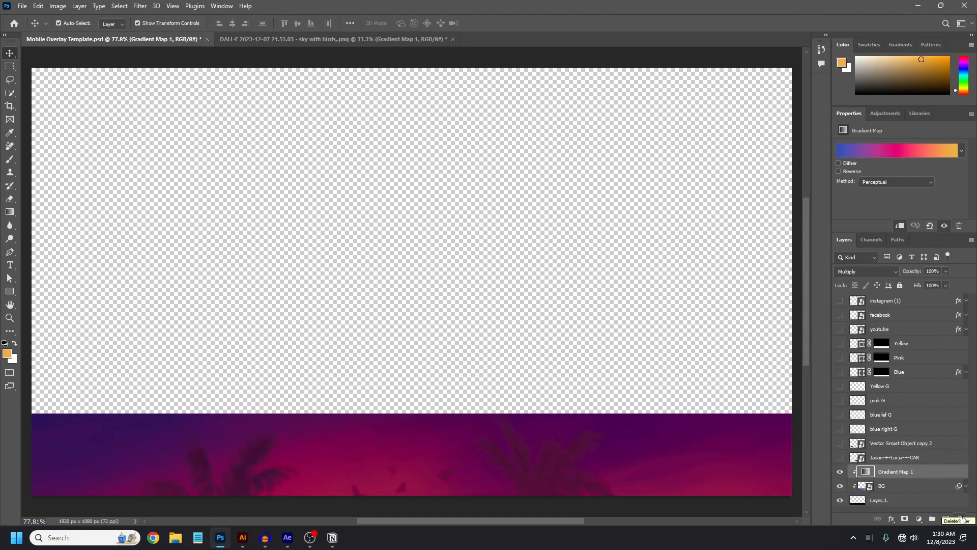
Step: Show the Jason-+-Lucia-+-CAR character layer and the Vector Smart Object copy 2 logo layer
{"action": "left_click", "coordinate": [840, 458]}
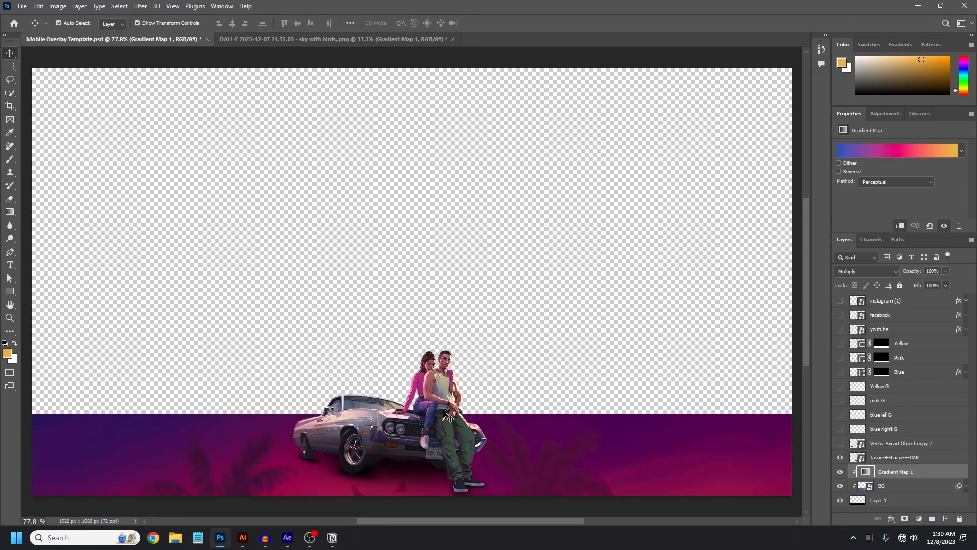
{"action": "scroll", "coordinate": [440, 407], "scroll_direction": "up", "scroll_amount": 7}
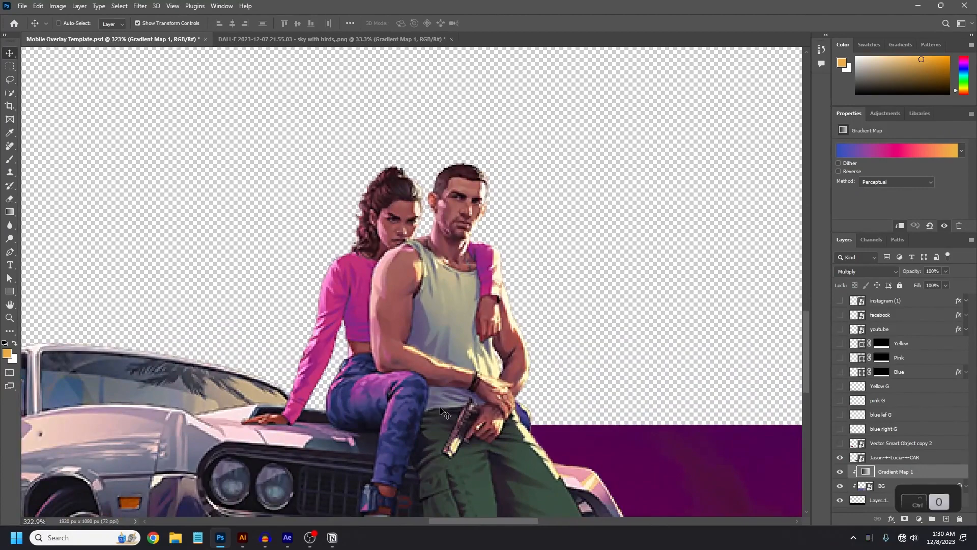
{"action": "key", "text": "ctrl+0"}
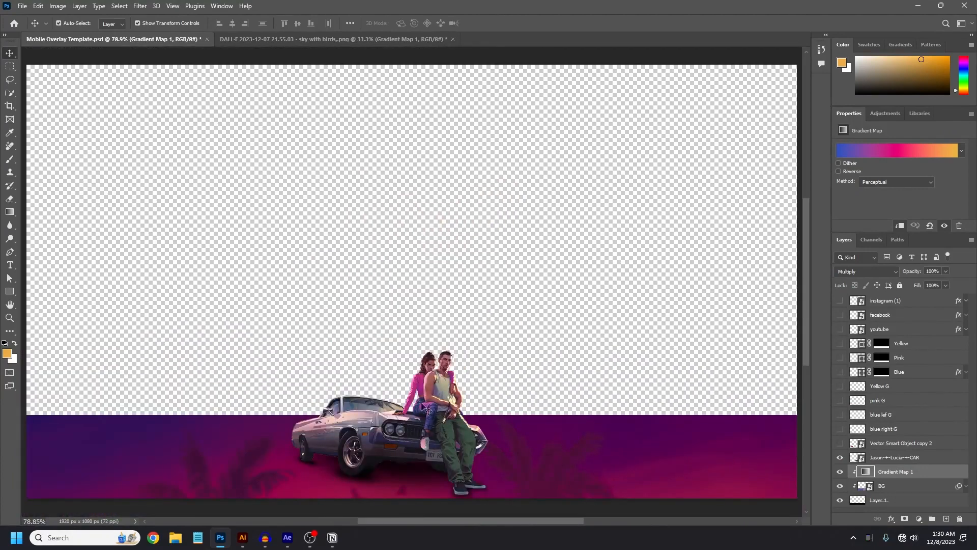
{"action": "left_click", "coordinate": [844, 452]}
{"action": "left_click", "coordinate": [840, 443]}
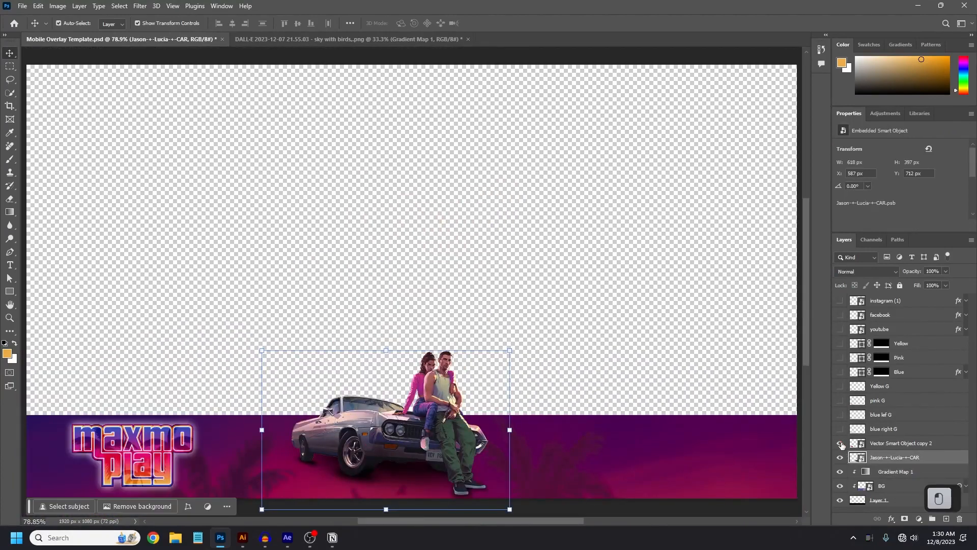
Step: Examine the maxmo play logo on the overlay bar up close
{"action": "left_click", "coordinate": [136, 402]}
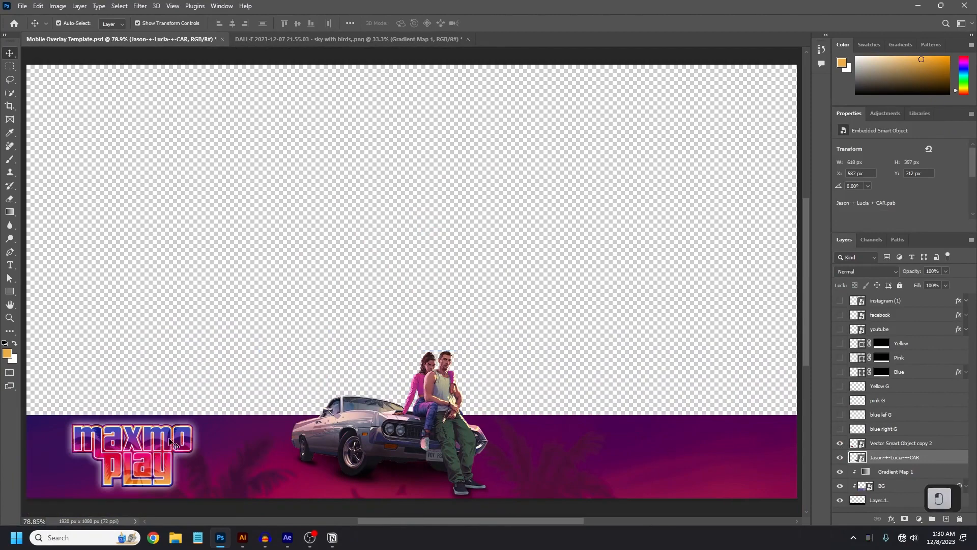
{"action": "scroll", "coordinate": [168, 455], "scroll_direction": "up", "scroll_amount": 3}
{"action": "scroll", "coordinate": [168, 455], "scroll_direction": "up", "scroll_amount": 5}
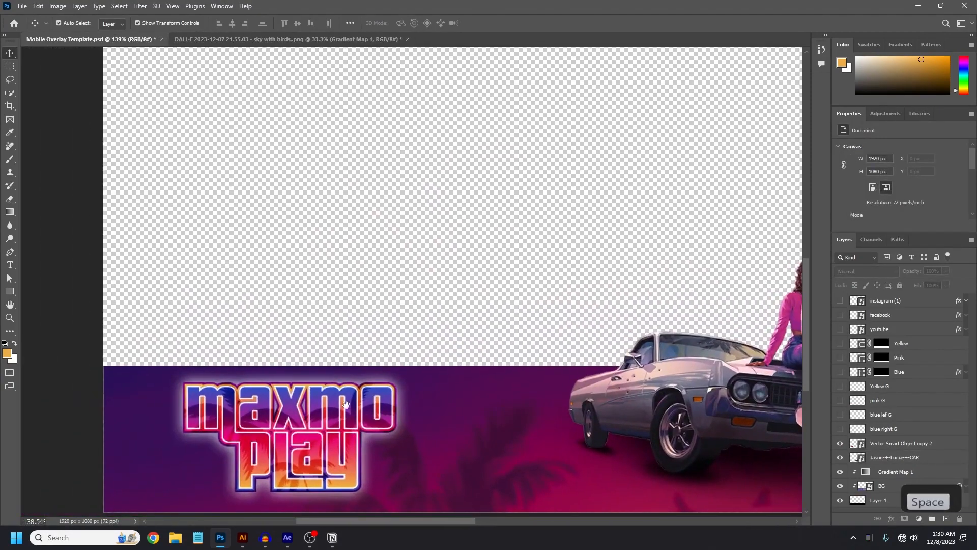
{"action": "scroll", "coordinate": [333, 431], "scroll_direction": "up", "scroll_amount": 3}
{"action": "left_click_drag", "start_coordinate": [333, 431], "coordinate": [350, 349]}
Step: Switch to Illustrator and examine the maxmo play logo and the gradient VI letters with palm silhouettes
{"action": "left_click", "coordinate": [245, 532]}
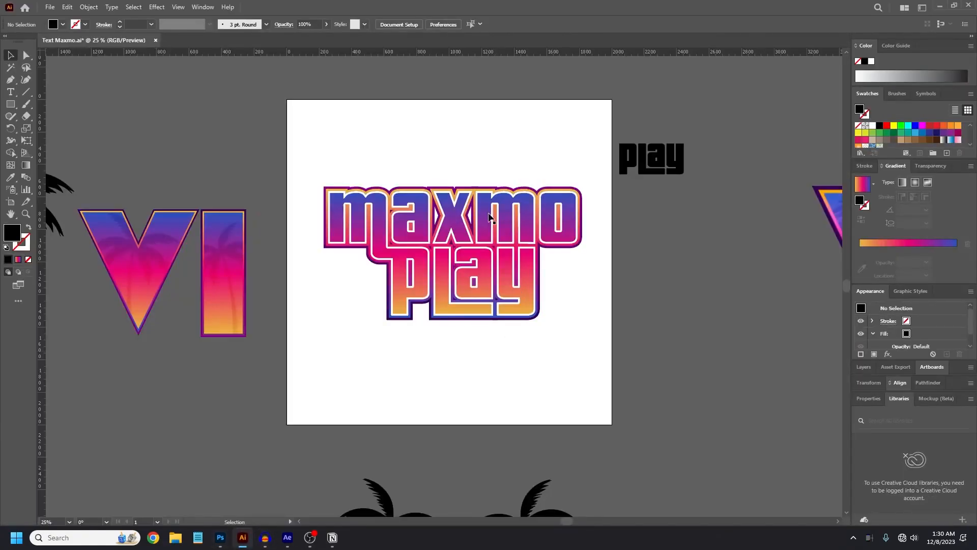
{"action": "scroll", "coordinate": [459, 210], "scroll_direction": "up", "scroll_amount": 4}
{"action": "scroll", "coordinate": [460, 213], "scroll_direction": "down", "scroll_amount": 2}
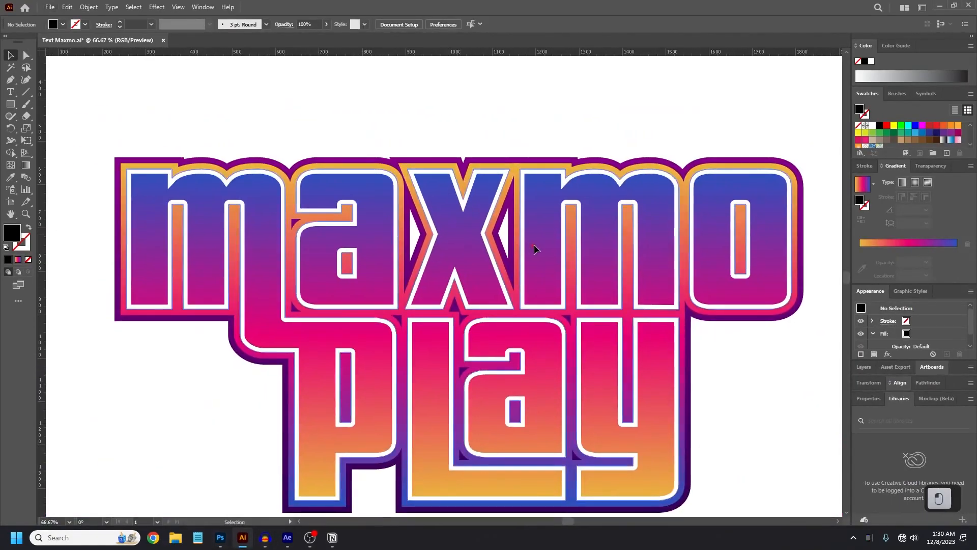
{"action": "scroll", "coordinate": [533, 244], "scroll_direction": "up", "scroll_amount": 1}
{"action": "scroll", "coordinate": [526, 246], "scroll_direction": "down", "scroll_amount": 2}
{"action": "left_click_drag", "start_coordinate": [340, 356], "coordinate": [436, 356]}
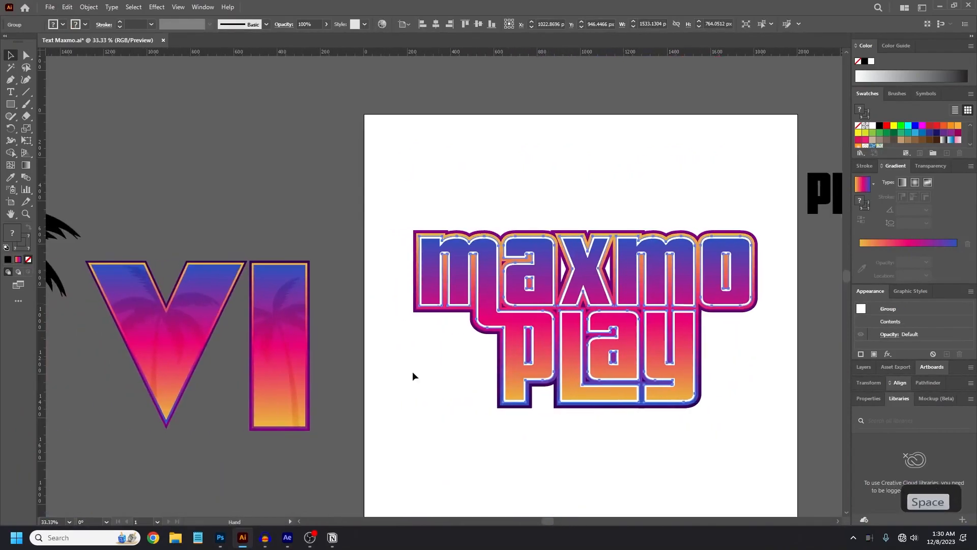
{"action": "scroll", "coordinate": [350, 329], "scroll_direction": "up", "scroll_amount": 2}
{"action": "left_click_drag", "start_coordinate": [342, 332], "coordinate": [470, 311]}
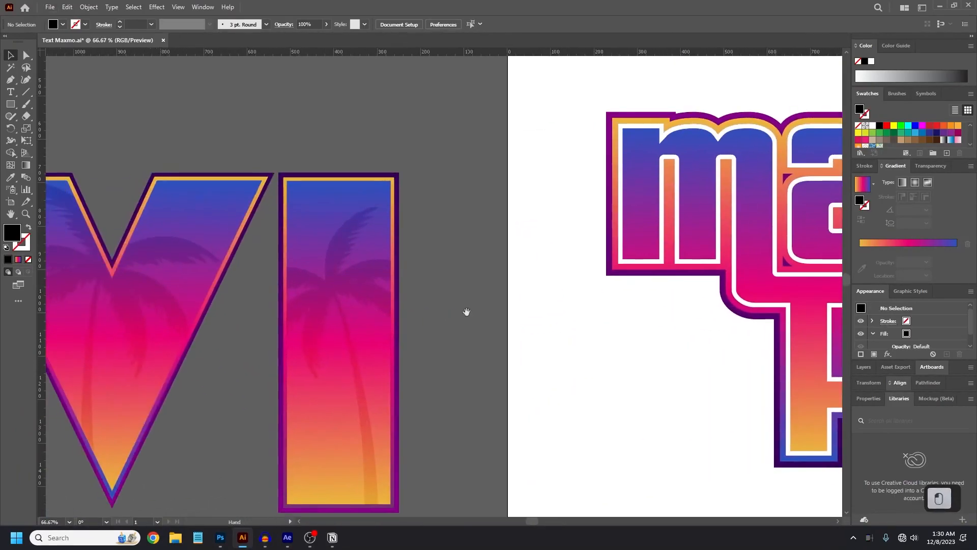
Step: Undo the change that released the palm silhouette from its clipping mask in the letter I
{"action": "scroll", "coordinate": [349, 272], "scroll_direction": "down", "scroll_amount": 3}
{"action": "key", "text": "ctrl+z"}
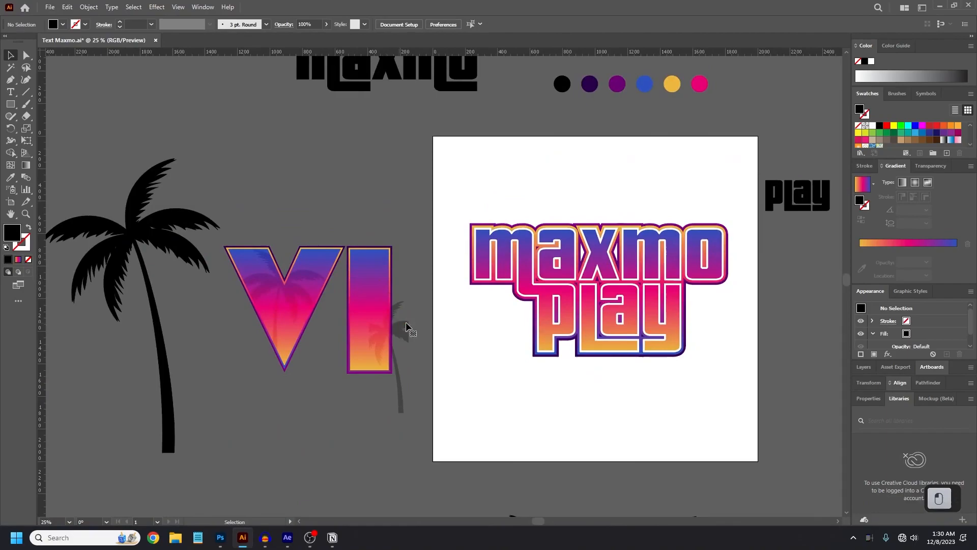
{"action": "key", "text": "ctrl+z"}
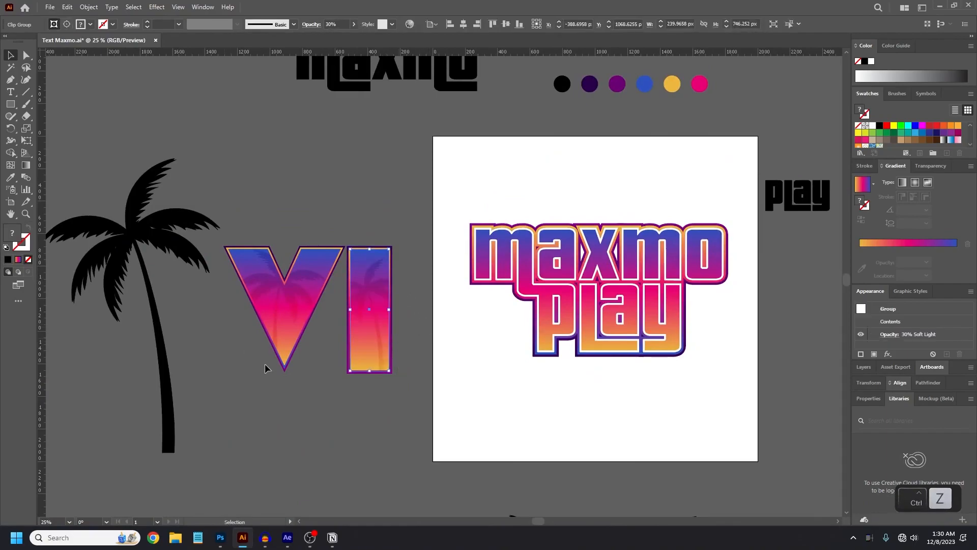
Step: Switch back to Photoshop and inspect the logo's palm details and glow, then the whole overlay
{"action": "left_click", "coordinate": [221, 537]}
{"action": "left_click", "coordinate": [275, 356]}
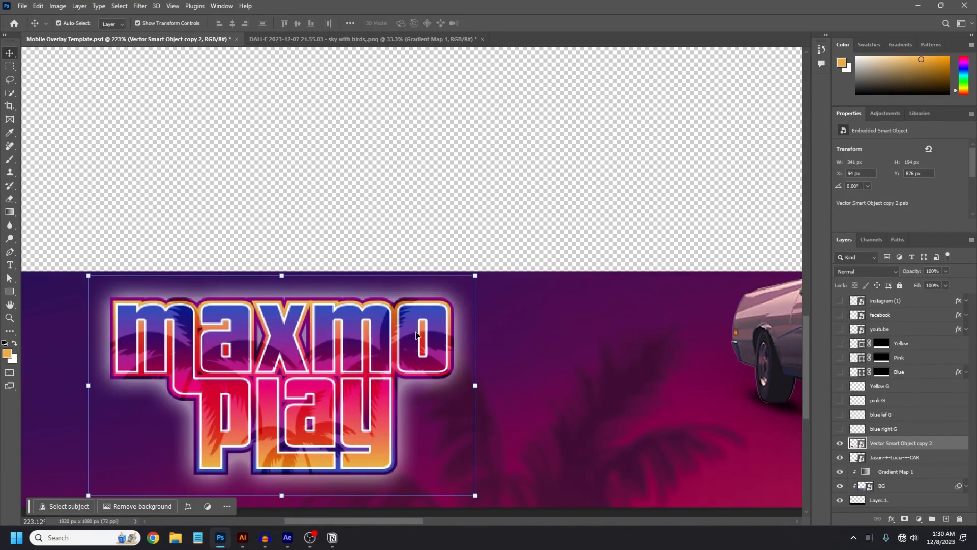
{"action": "scroll", "coordinate": [281, 343], "scroll_direction": "down", "scroll_amount": 3}
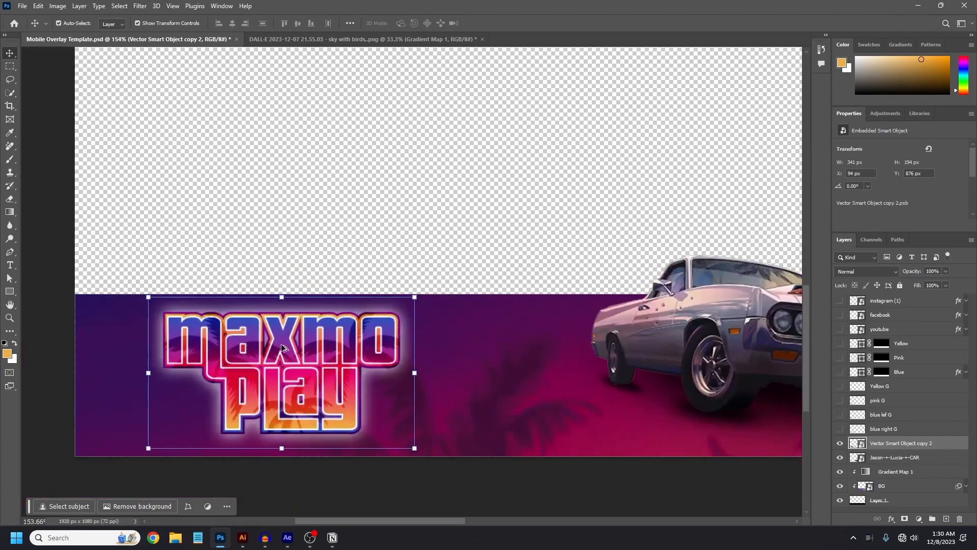
{"action": "scroll", "coordinate": [313, 359], "scroll_direction": "up", "scroll_amount": 3}
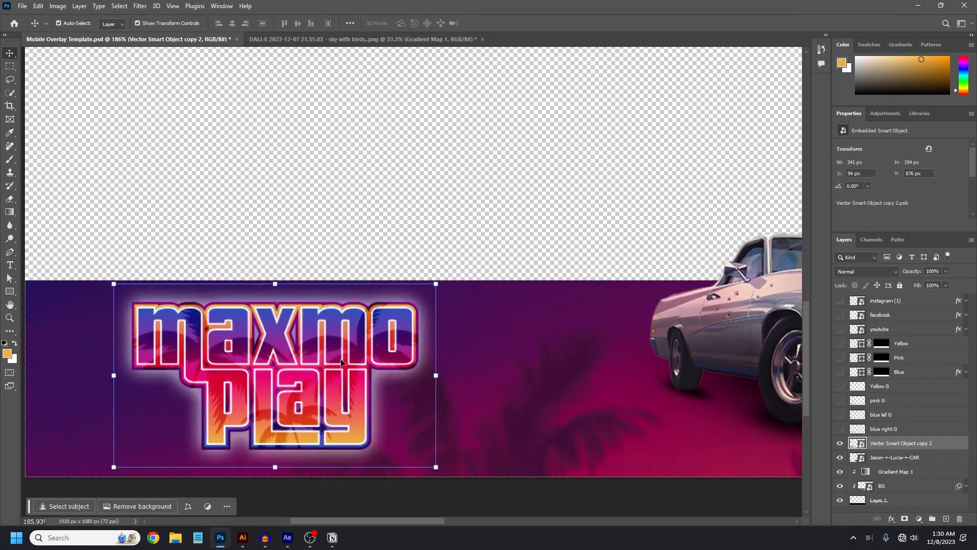
{"action": "key", "text": "ctrl+0"}
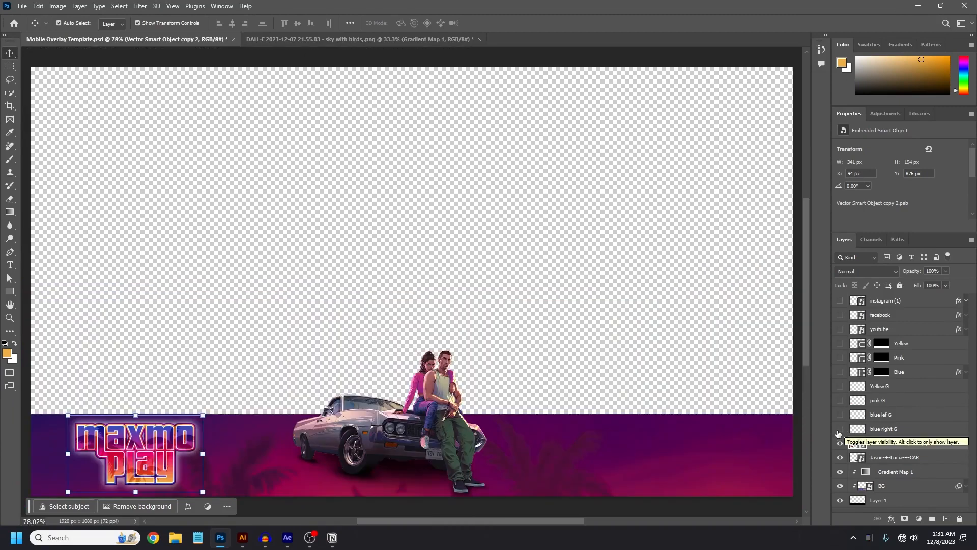
Step: Show the four glow layers, the Blue, Pink and Yellow shape layers, and the youtube, facebook and instagram (1) icon layers
{"action": "left_click", "coordinate": [840, 429]}
{"action": "left_click_drag", "start_coordinate": [841, 415], "coordinate": [841, 386]}
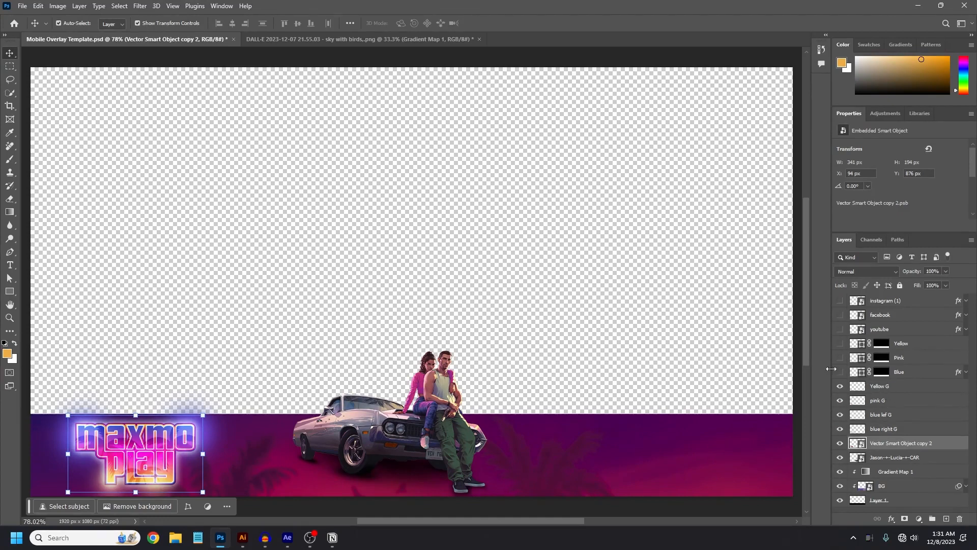
{"action": "left_click_drag", "start_coordinate": [840, 372], "coordinate": [844, 342]}
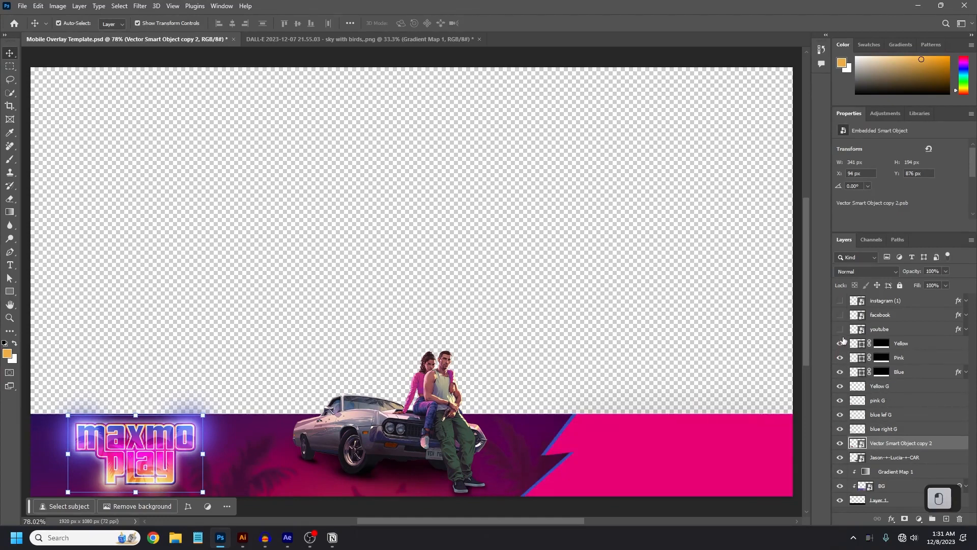
{"action": "left_click_drag", "start_coordinate": [841, 330], "coordinate": [840, 301]}
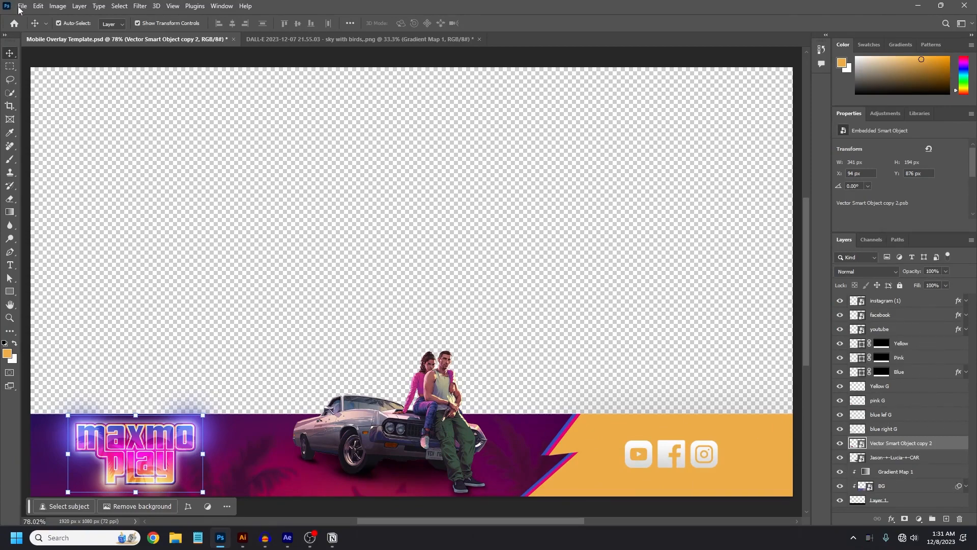
Step: Save the Mobile Overlay Template.psd document with all its layers visible
{"action": "left_click", "coordinate": [36, 6]}
{"action": "mouse_move", "coordinate": [22, 6]}
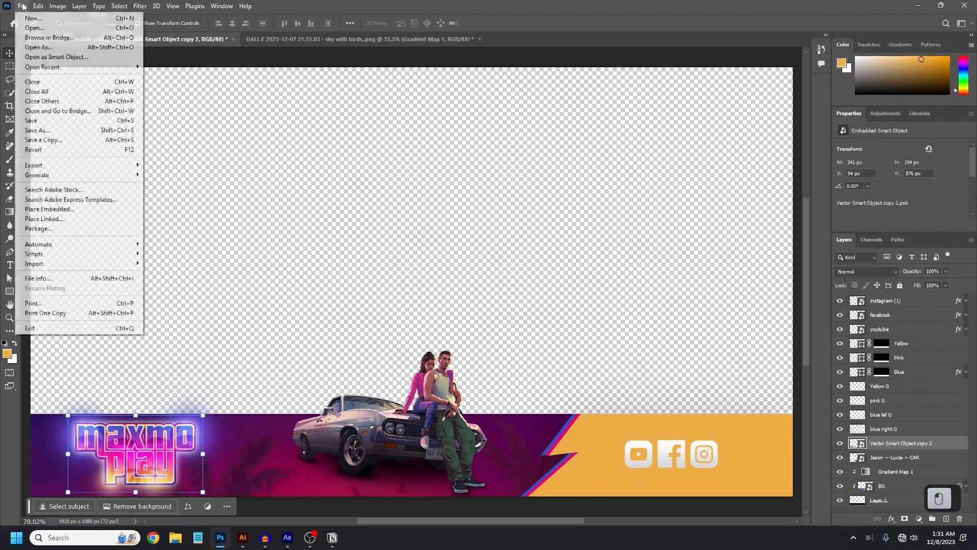
{"action": "left_click", "coordinate": [41, 125]}
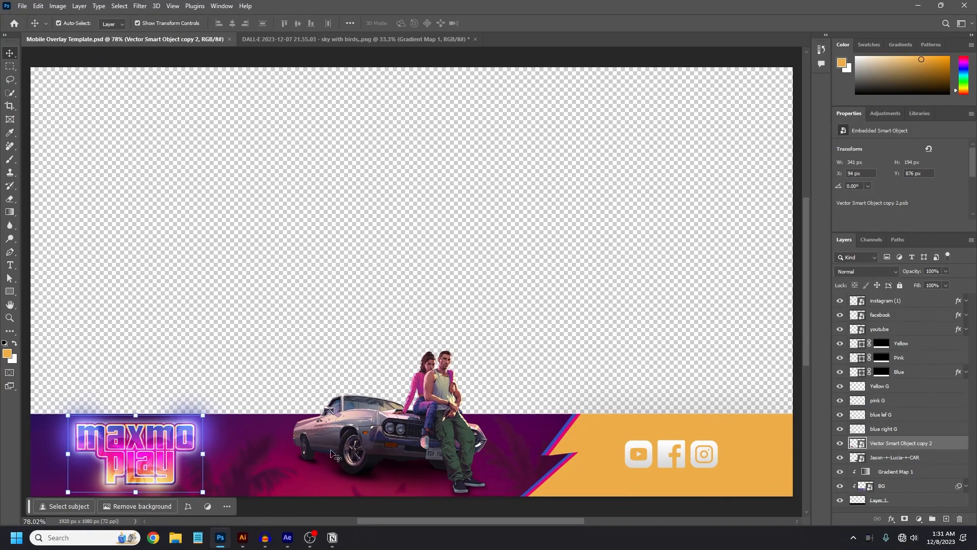
Step: Switch to After Effects and create a 1920 x 1080 composition at 29.97 fps with a 24-second duration
{"action": "left_click", "coordinate": [294, 540]}
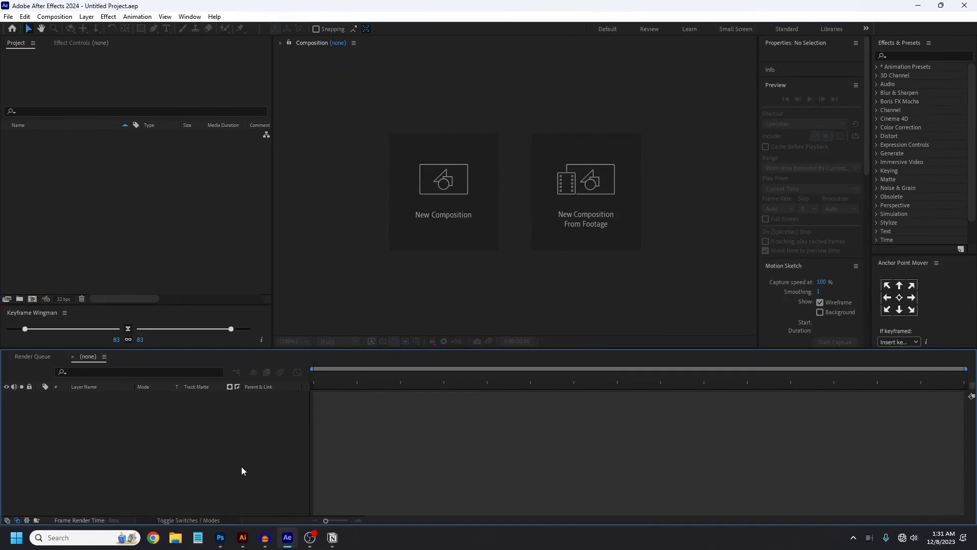
{"action": "left_click", "coordinate": [459, 226]}
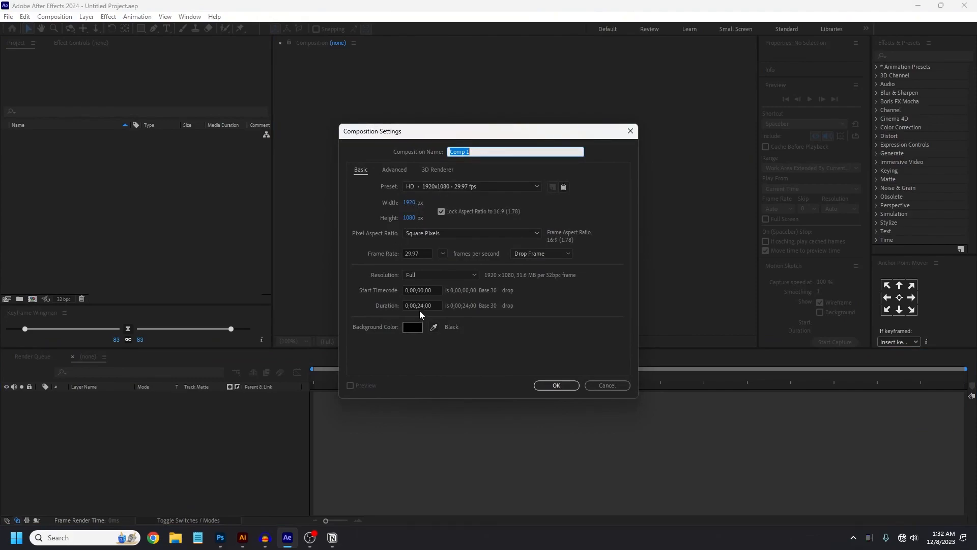
{"action": "left_click", "coordinate": [558, 387]}
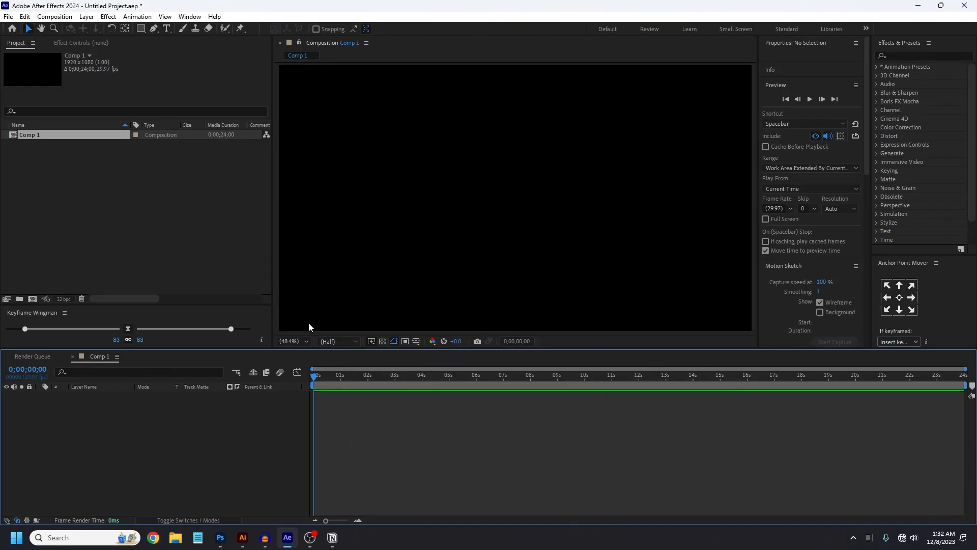
Step: Import Mobile Overlay Template.psd as a composition with editable layer styles and place it in Comp 1
{"action": "left_click", "coordinate": [119, 205]}
{"action": "right_click", "coordinate": [115, 206]}
{"action": "mouse_move", "coordinate": [153, 258]}
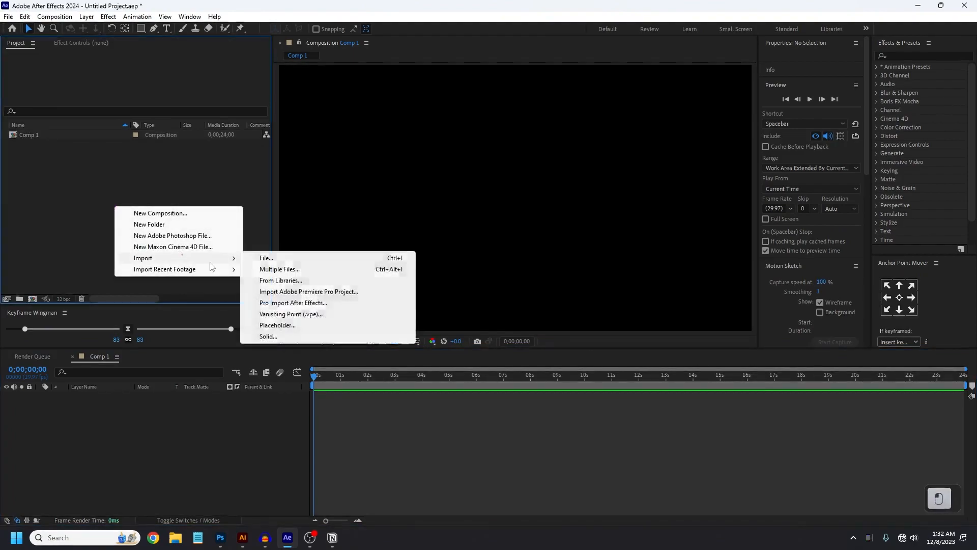
{"action": "left_click", "coordinate": [275, 259]}
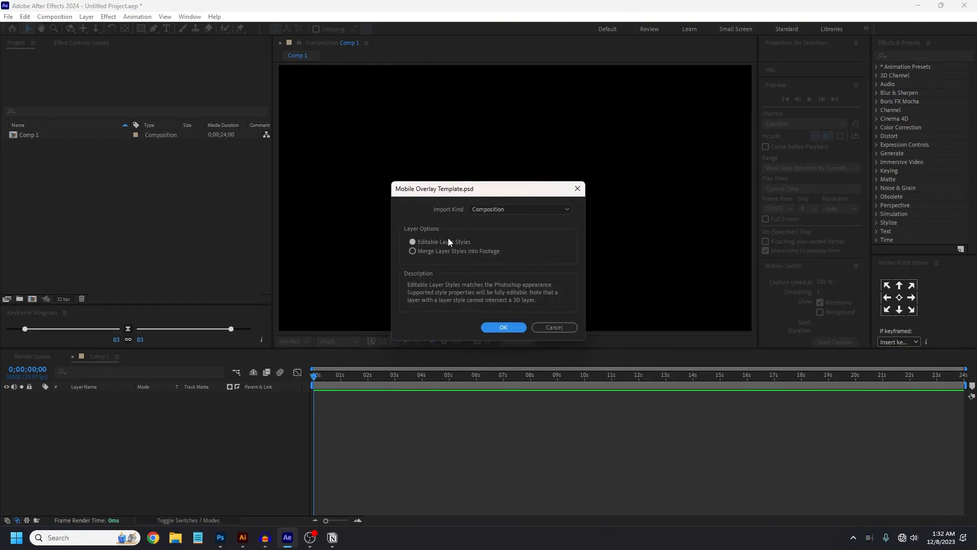
{"action": "left_click", "coordinate": [518, 206]}
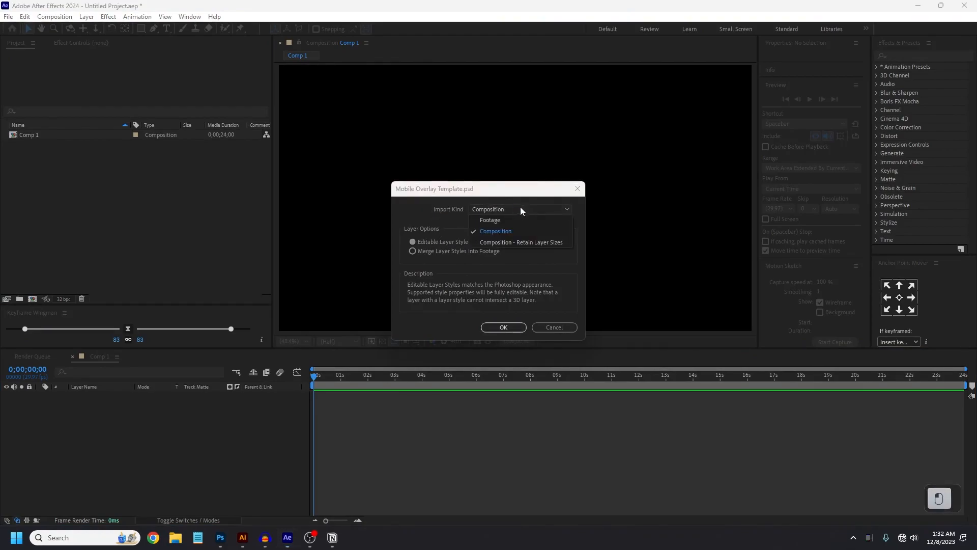
{"action": "left_click", "coordinate": [508, 232]}
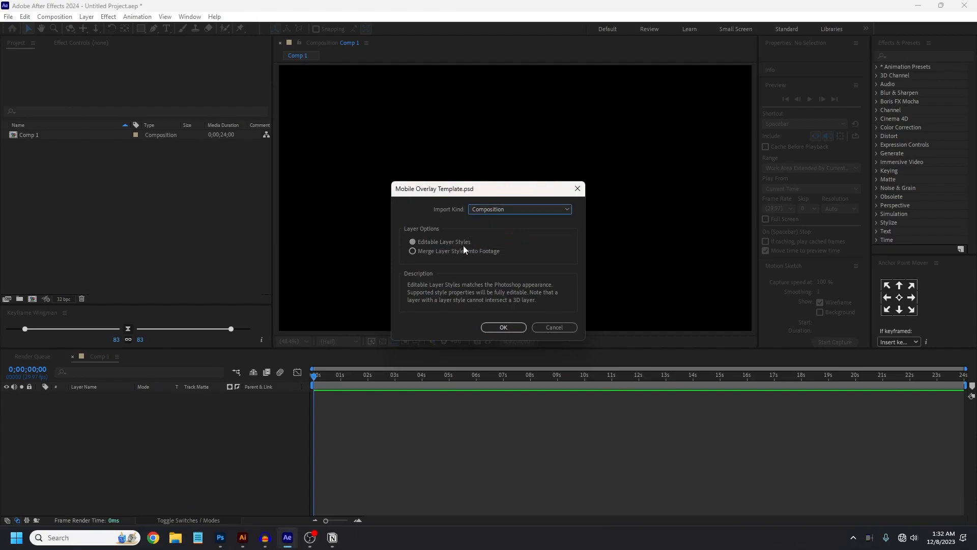
{"action": "left_click", "coordinate": [512, 329]}
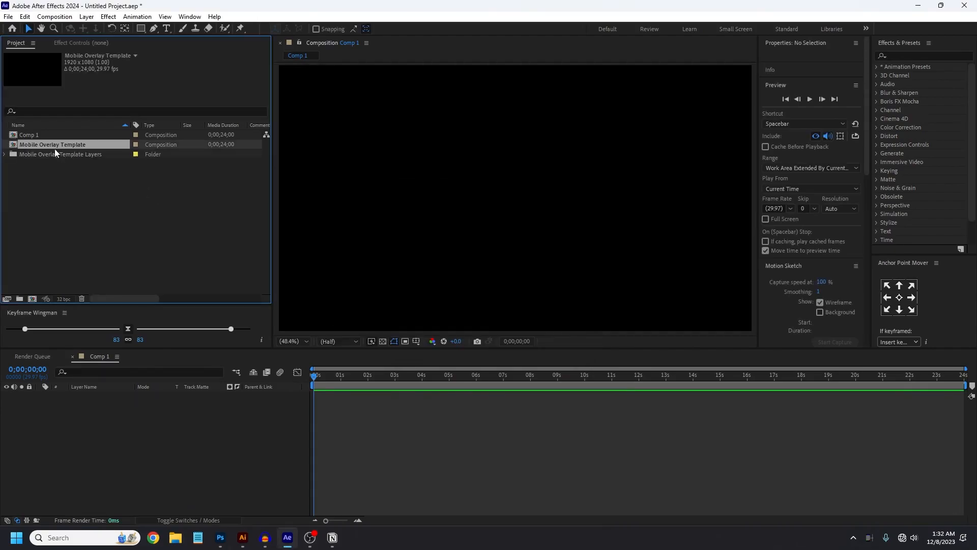
{"action": "left_click_drag", "start_coordinate": [44, 144], "coordinate": [175, 417]}
Step: Import BG.png from the GTA 6 Character folder into the project
{"action": "right_click", "coordinate": [91, 210]}
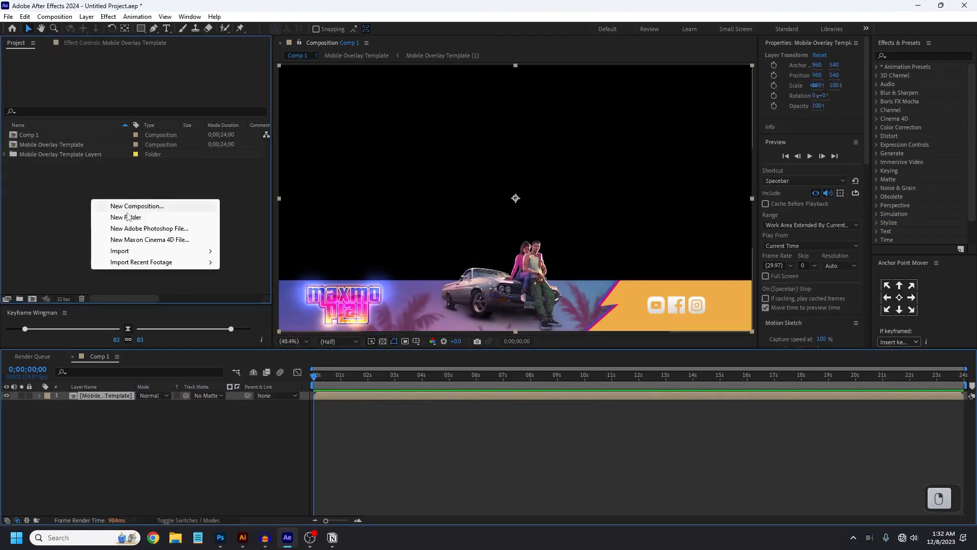
{"action": "mouse_move", "coordinate": [203, 251]}
{"action": "left_click", "coordinate": [244, 251]}
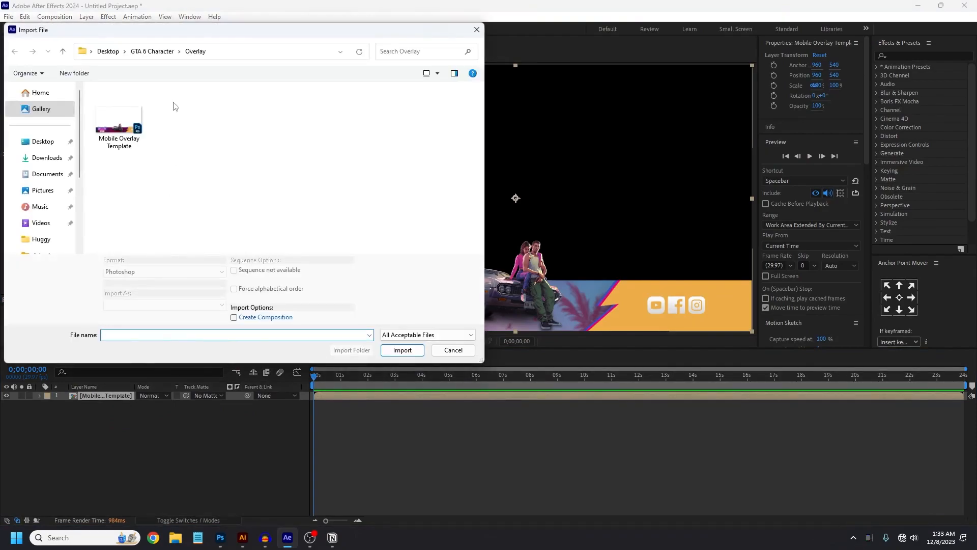
{"action": "key", "text": "alt+Up"}
{"action": "double_click", "coordinate": [174, 116]}
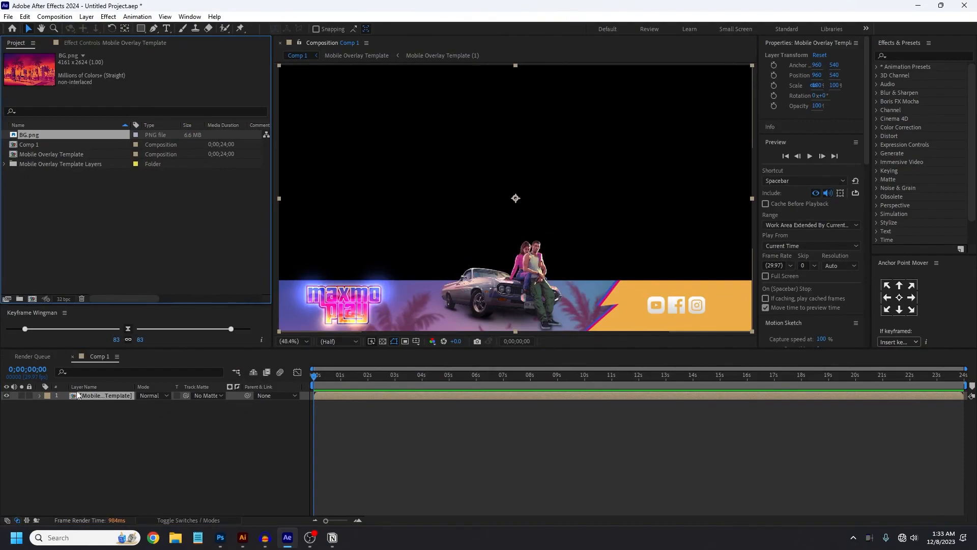
Step: Open the Mobile Overlay Template composition from Comp 1 and hide all layers except Layer 1
{"action": "left_click", "coordinate": [79, 230]}
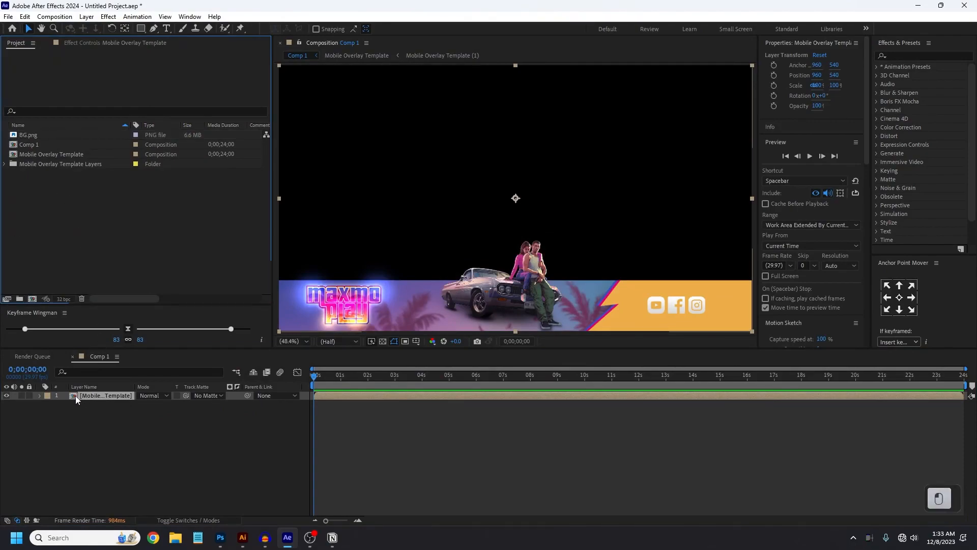
{"action": "double_click", "coordinate": [76, 395]}
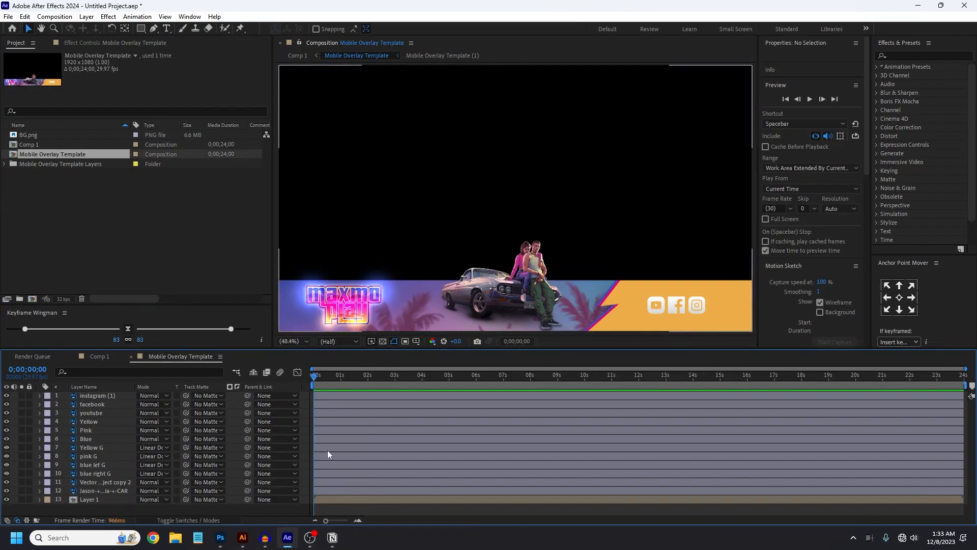
{"action": "left_click_drag", "start_coordinate": [6, 395], "coordinate": [45, 499]}
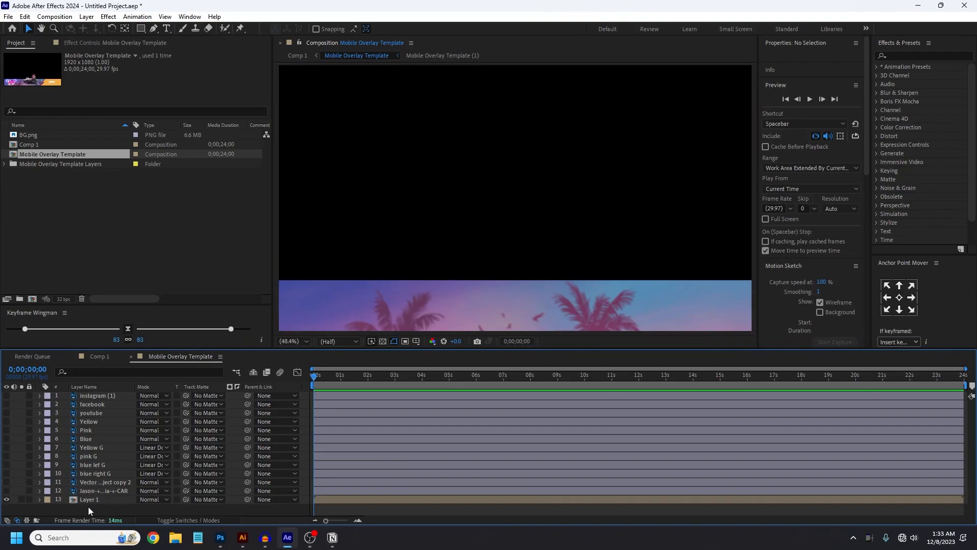
Step: Open the nested Layer 1 composition and delete its Gradient Map 1 and BG layers
{"action": "double_click", "coordinate": [74, 500]}
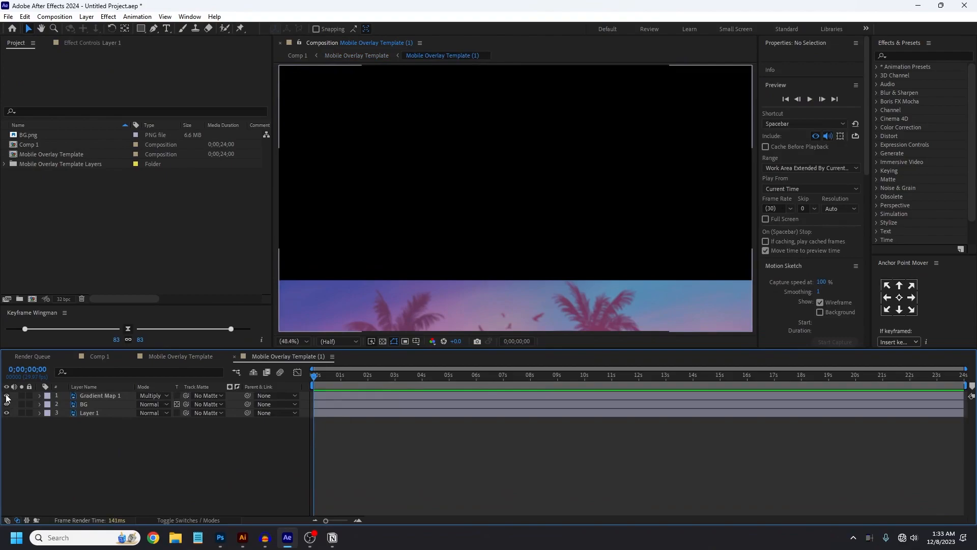
{"action": "left_click_drag", "start_coordinate": [7, 396], "coordinate": [7, 405]}
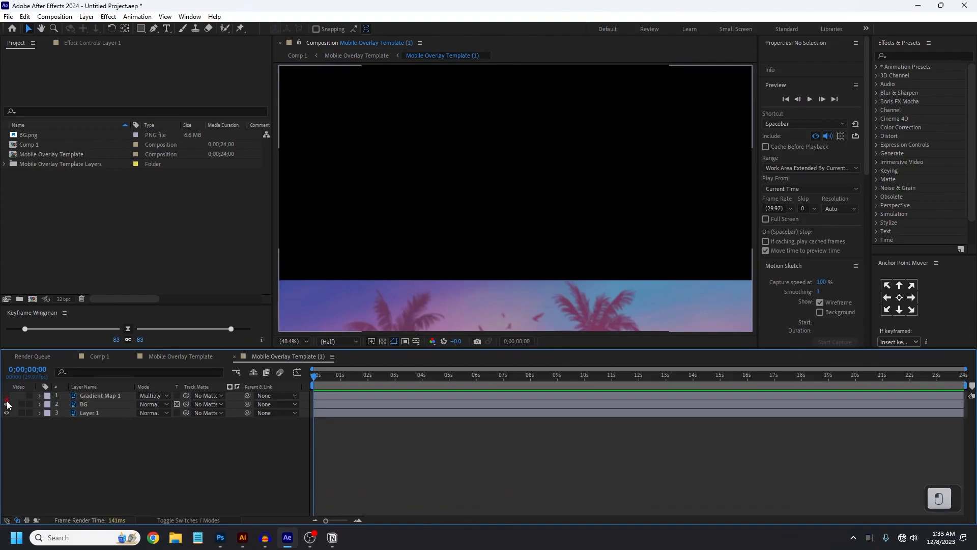
{"action": "left_click", "coordinate": [91, 413]}
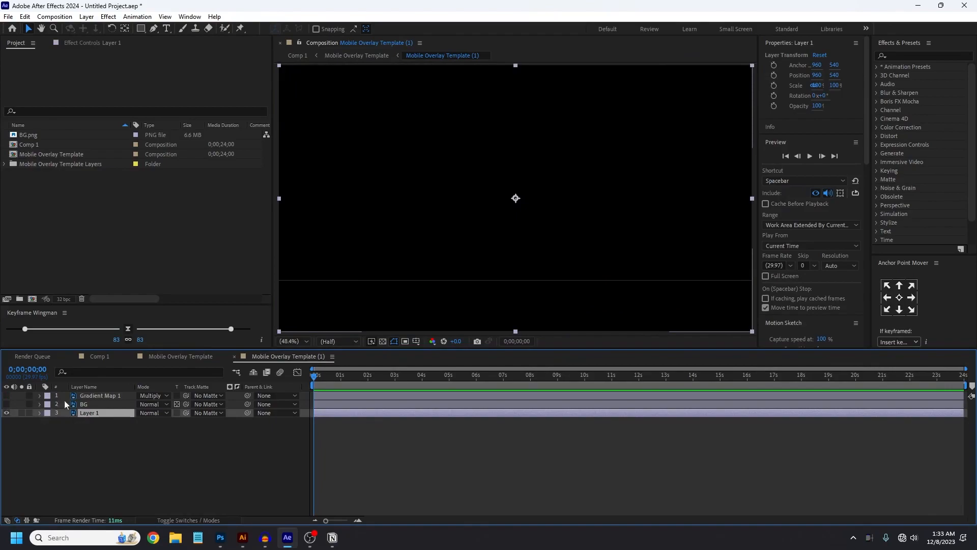
{"action": "left_click", "coordinate": [90, 402]}
{"action": "left_click", "coordinate": [88, 395], "text": "ctrl"}
{"action": "key", "text": "Delete"}
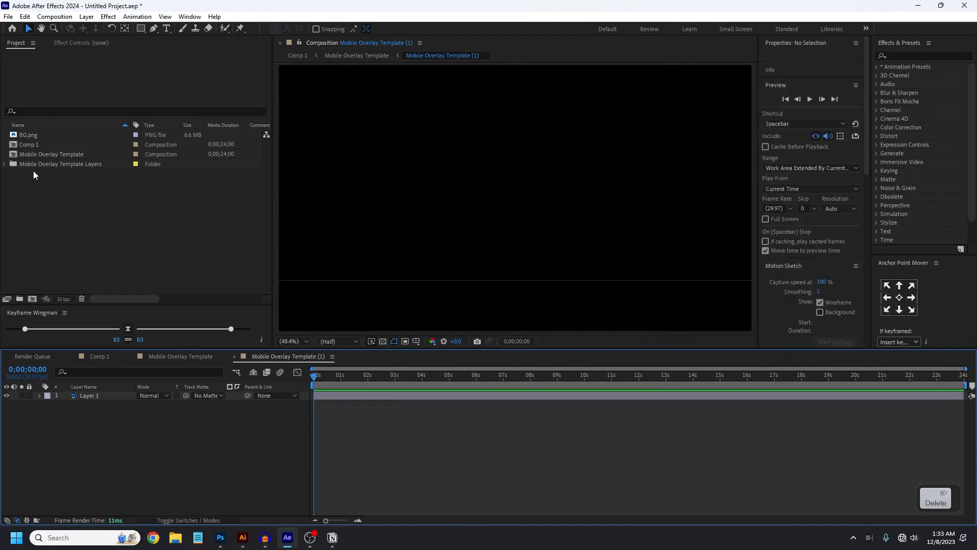
Step: Place BG.png above Layer 1 in the nested composition and scale it to 48%
{"action": "left_click_drag", "start_coordinate": [21, 134], "coordinate": [82, 401]}
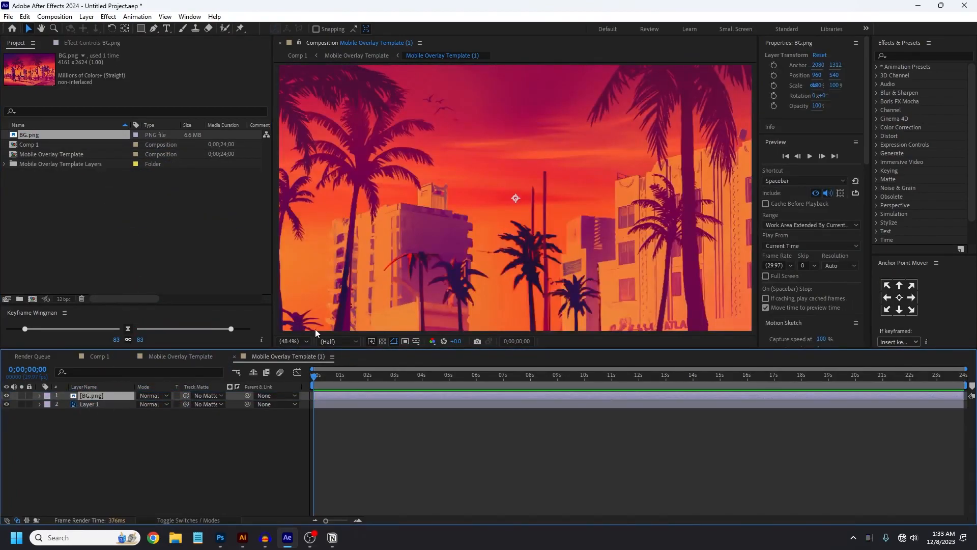
{"action": "left_click", "coordinate": [301, 340]}
{"action": "left_click", "coordinate": [315, 170]}
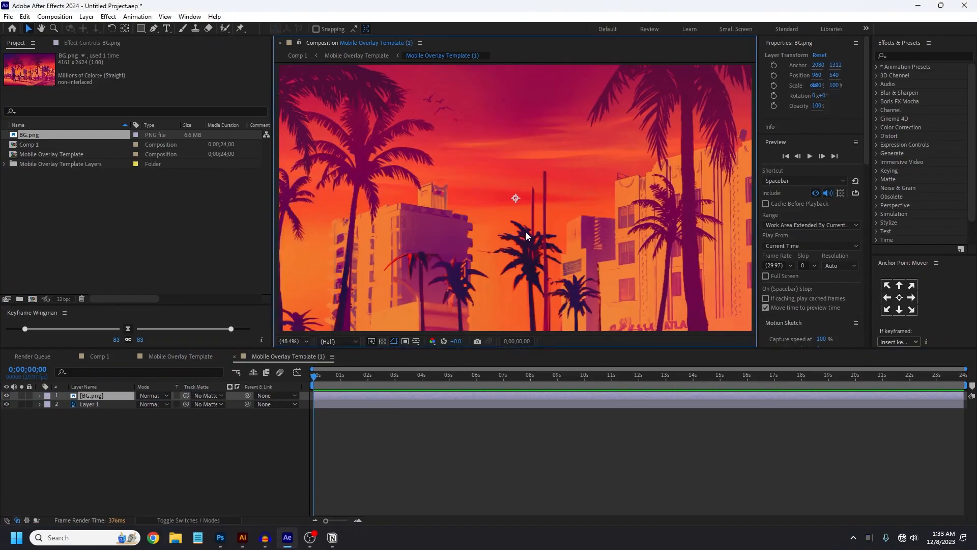
{"action": "key", "text": "comma"}
{"action": "key", "text": "comma"}
{"action": "key", "text": "comma"}
{"action": "key", "text": "comma"}
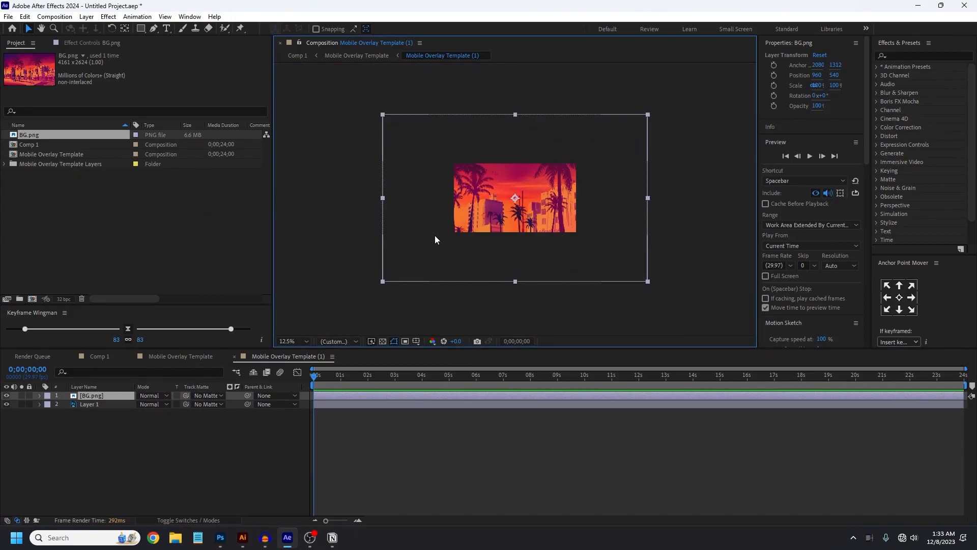
{"action": "key", "text": "s"}
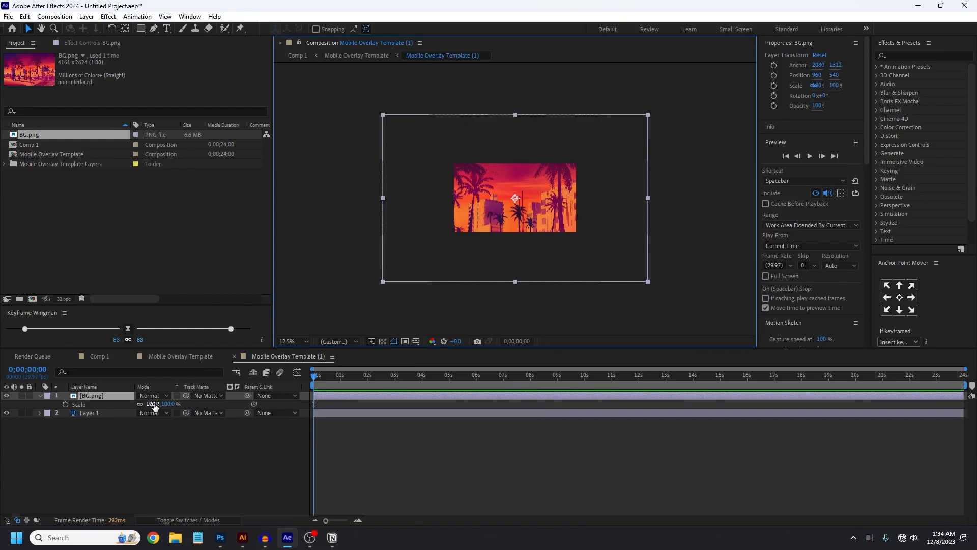
{"action": "left_click_drag", "start_coordinate": [155, 406], "coordinate": [126, 403]}
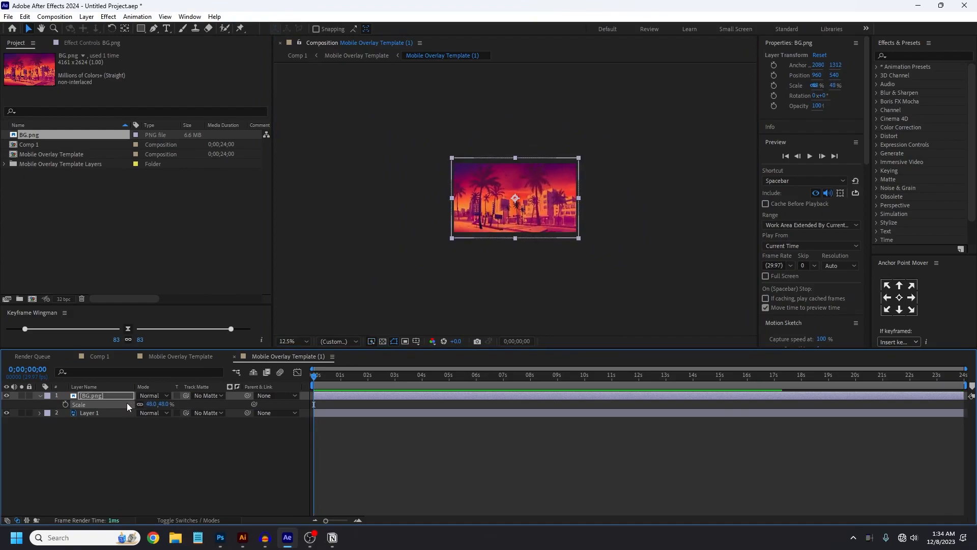
{"action": "scroll", "coordinate": [531, 222], "scroll_direction": "up", "scroll_amount": 4}
{"action": "scroll", "coordinate": [548, 231], "scroll_direction": "down", "scroll_amount": 2}
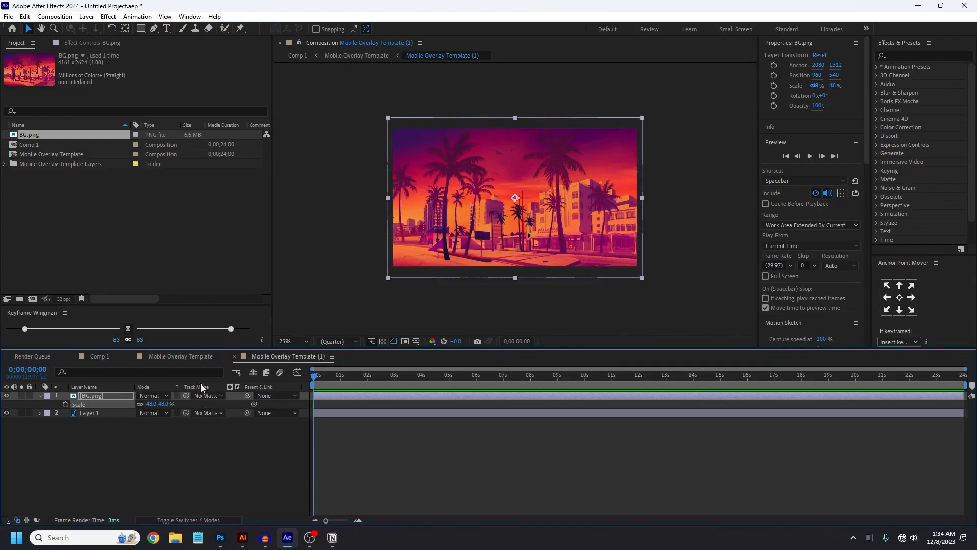
Step: Set Layer 1 as the track matte of the BG.png layer
{"action": "left_click", "coordinate": [186, 440]}
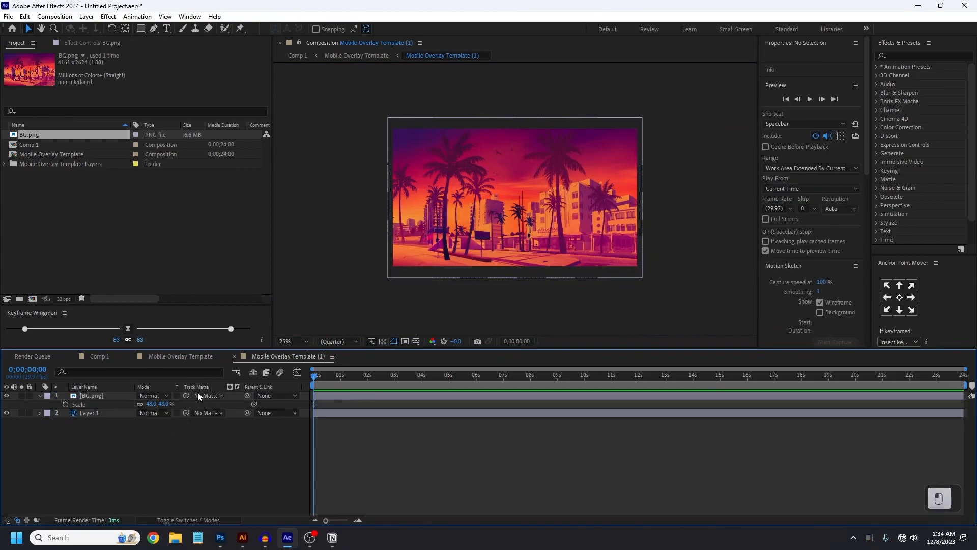
{"action": "key", "text": "F4"}
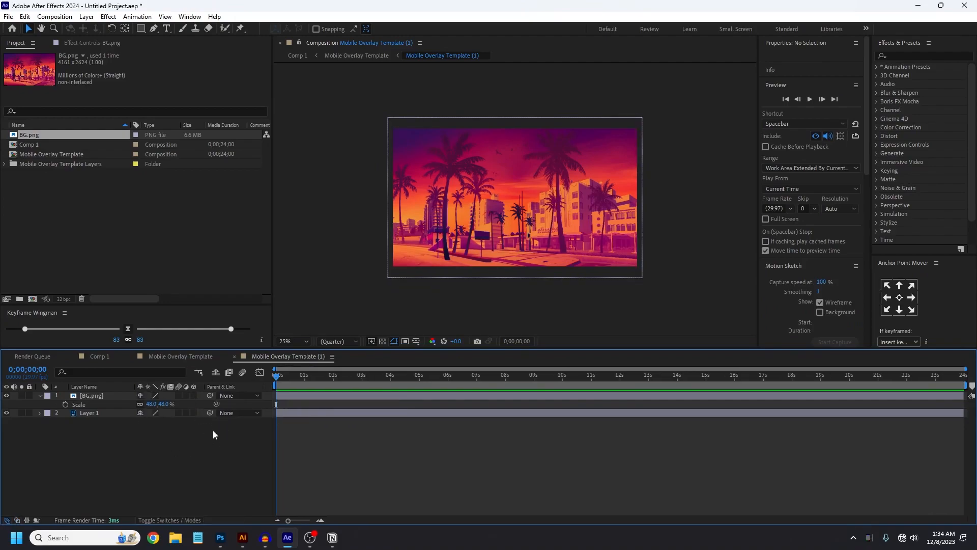
{"action": "key", "text": "F4"}
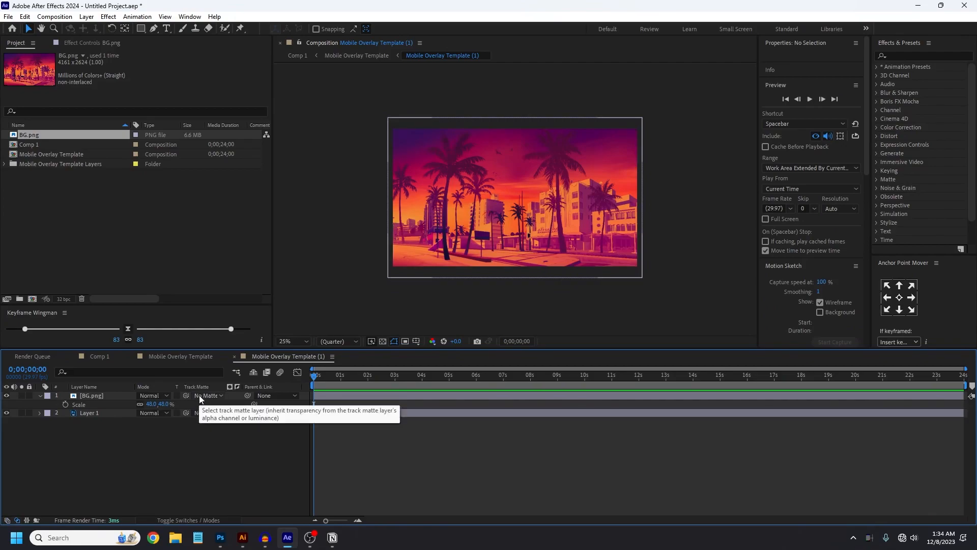
{"action": "left_click", "coordinate": [90, 395]}
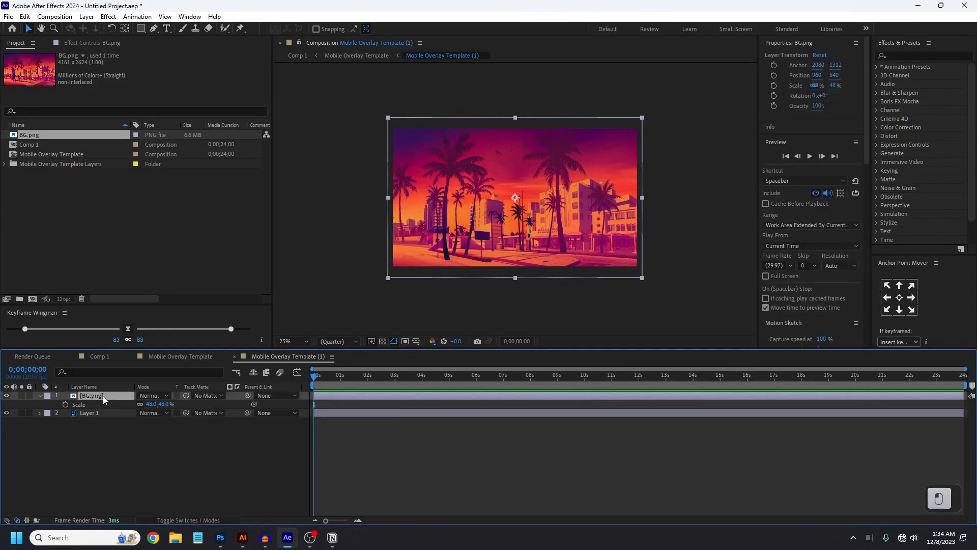
{"action": "left_click", "coordinate": [207, 396]}
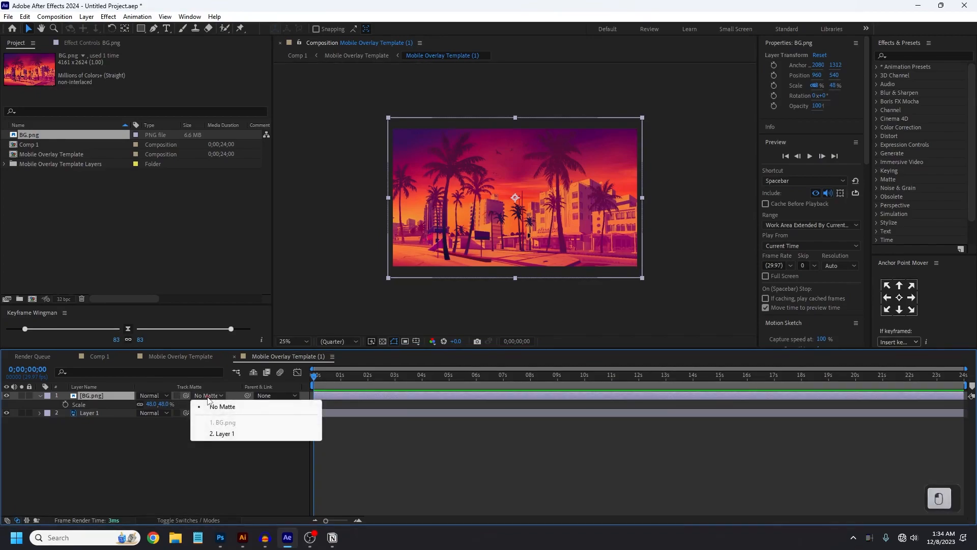
{"action": "left_click", "coordinate": [228, 435]}
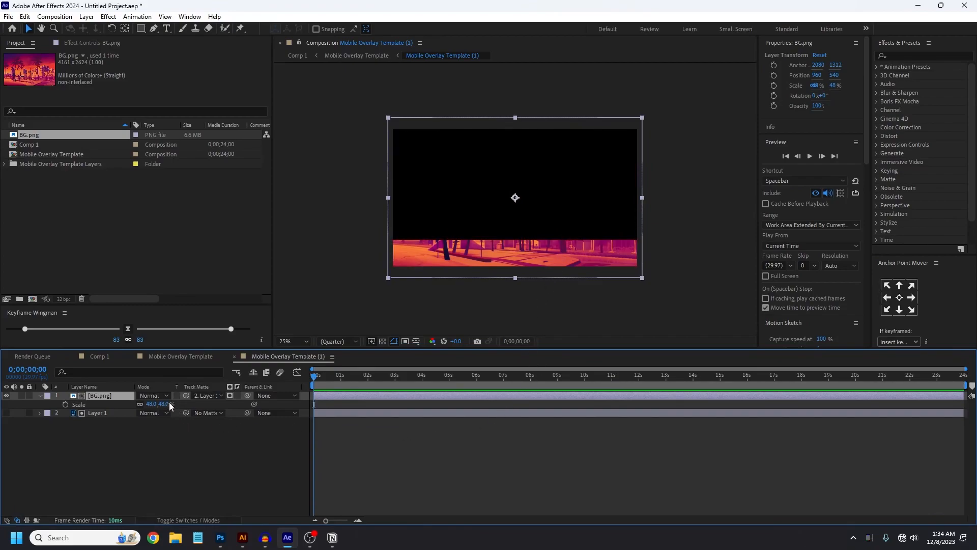
Step: Add Position keyframes to BG.png at 0 and 1 second, setting the one at 1 second to 960, 1093
{"action": "key", "text": "p"}
{"action": "left_click", "coordinate": [65, 404]}
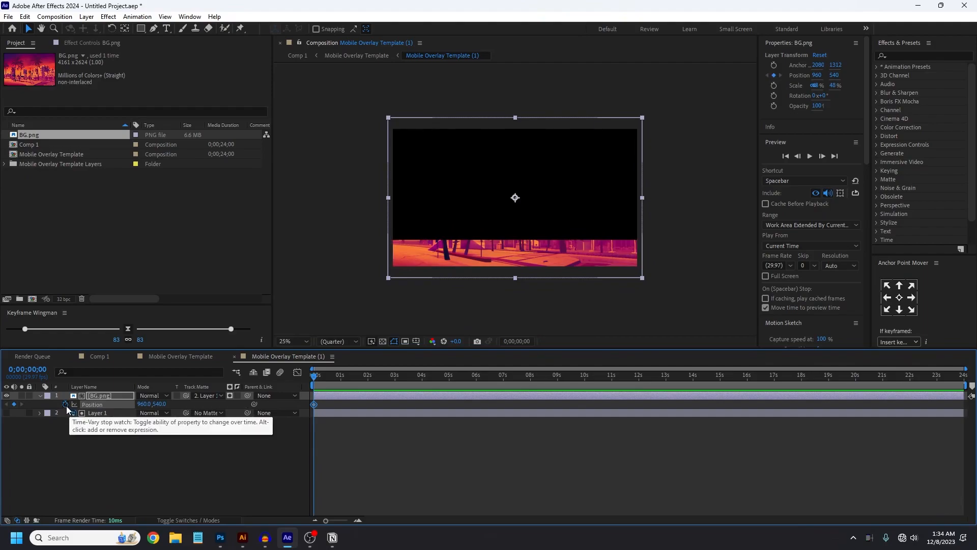
{"action": "left_click", "coordinate": [341, 381]}
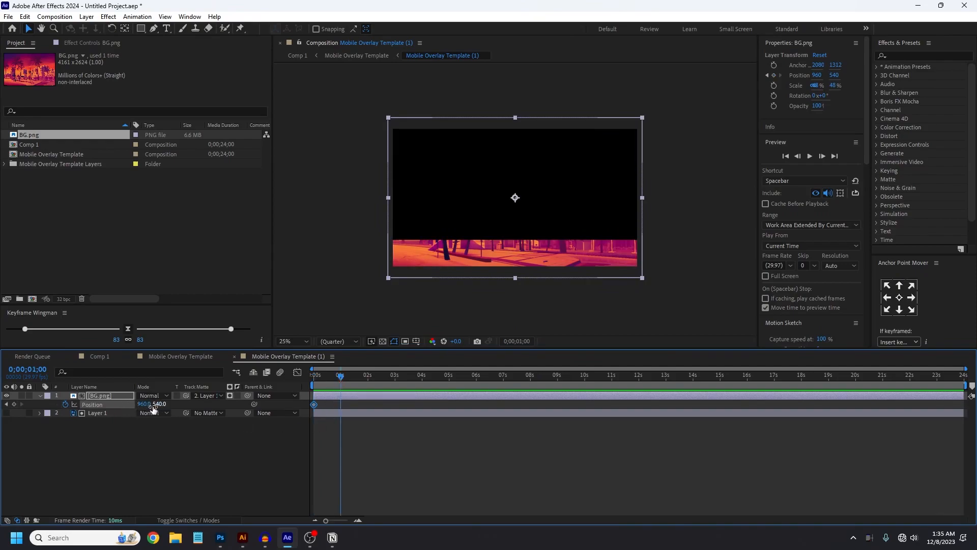
{"action": "left_click", "coordinate": [14, 404]}
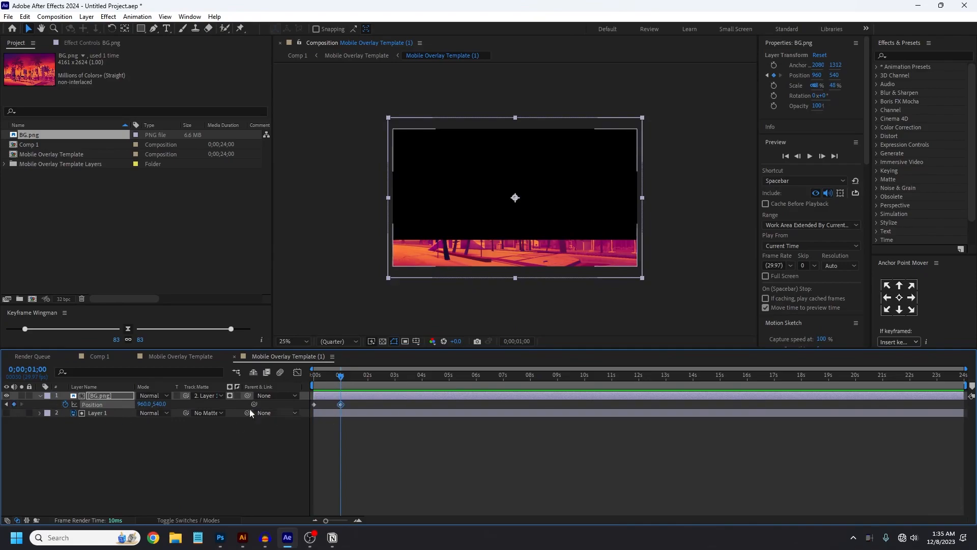
{"action": "left_click_drag", "start_coordinate": [159, 405], "coordinate": [433, 410]}
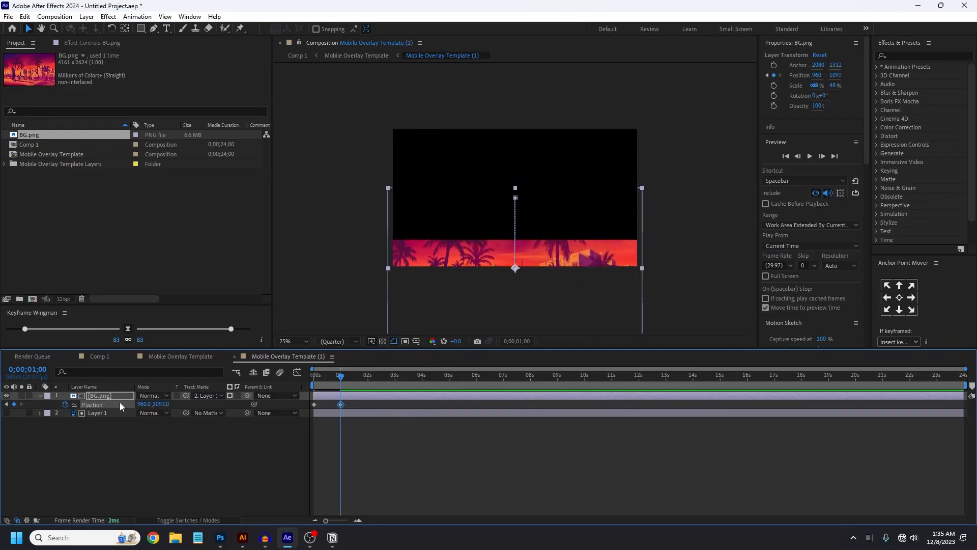
Step: Set BG.png's first Position keyframe to 960, 1493 and preview the movement
{"action": "left_click", "coordinate": [6, 404]}
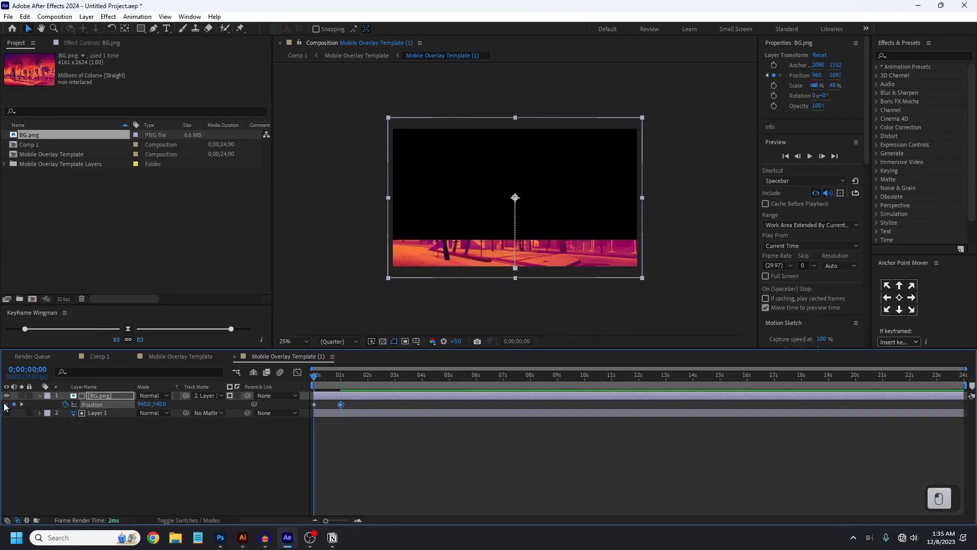
{"action": "left_click_drag", "start_coordinate": [159, 404], "coordinate": [655, 404]}
{"action": "key", "text": "space"}
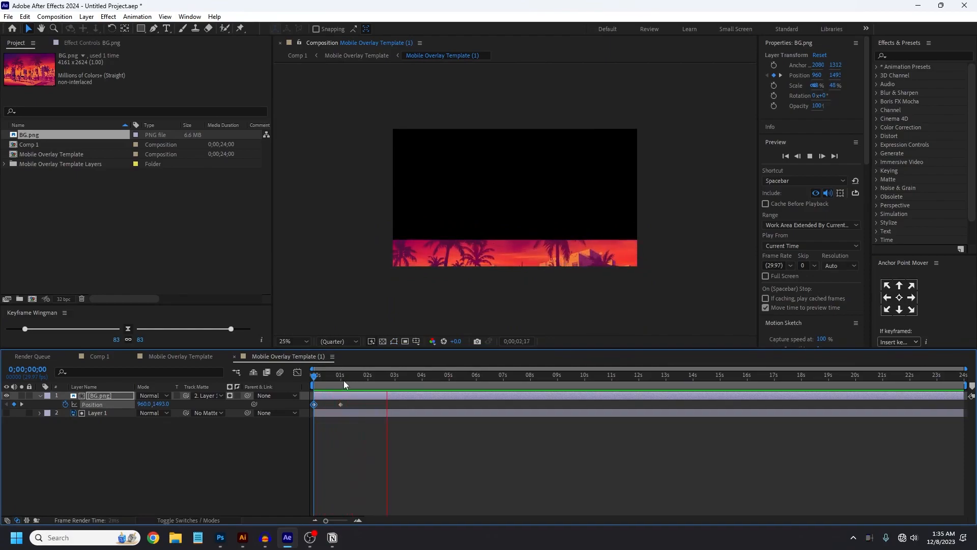
{"action": "key", "text": "space"}
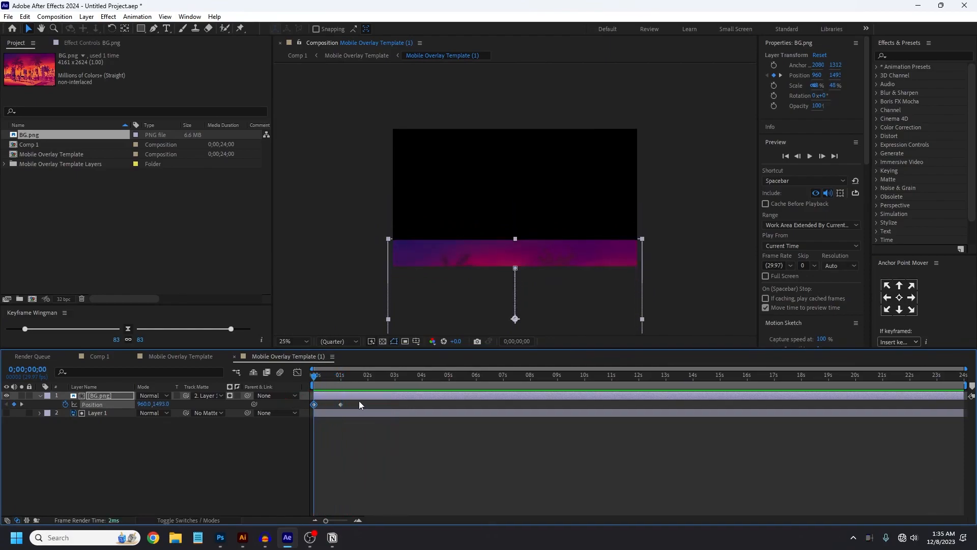
Step: Apply Easy Ease to both BG.png Position keyframes and move the second keyframe to 12 seconds
{"action": "left_click", "coordinate": [341, 404], "text": "shift"}
{"action": "key", "text": "F9"}
{"action": "left_click", "coordinate": [353, 403]}
{"action": "left_click_drag", "start_coordinate": [340, 404], "coordinate": [640, 404]}
{"action": "left_click", "coordinate": [640, 377]}
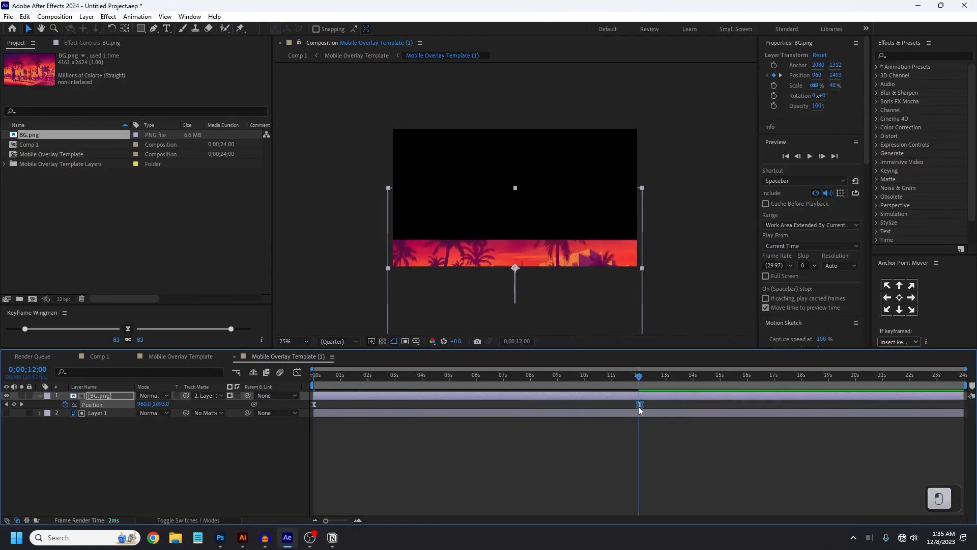
Step: Preview BG.png's 12-second Position movement from the start of the composition
{"action": "left_click_drag", "start_coordinate": [640, 406], "coordinate": [640, 407]}
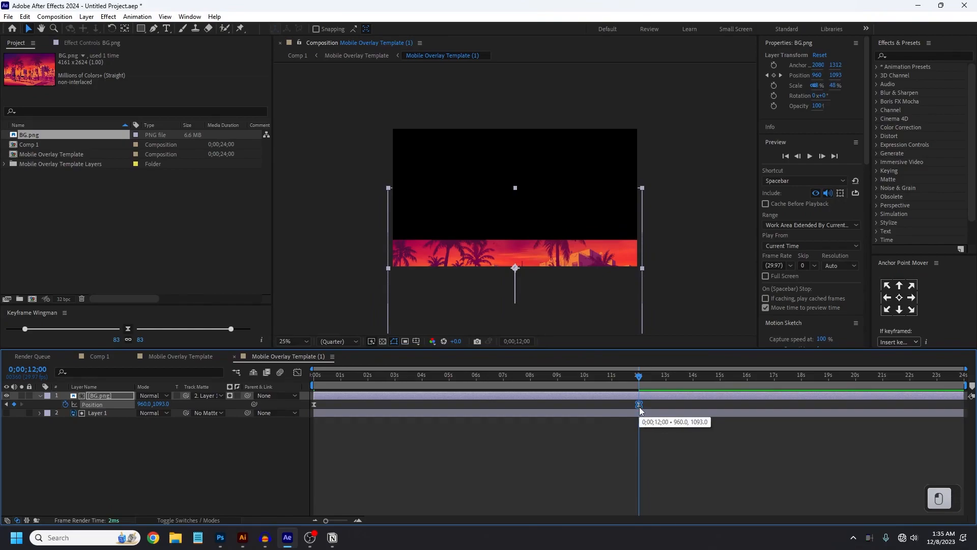
{"action": "left_click_drag", "start_coordinate": [530, 374], "coordinate": [303, 386]}
{"action": "key", "text": "space"}
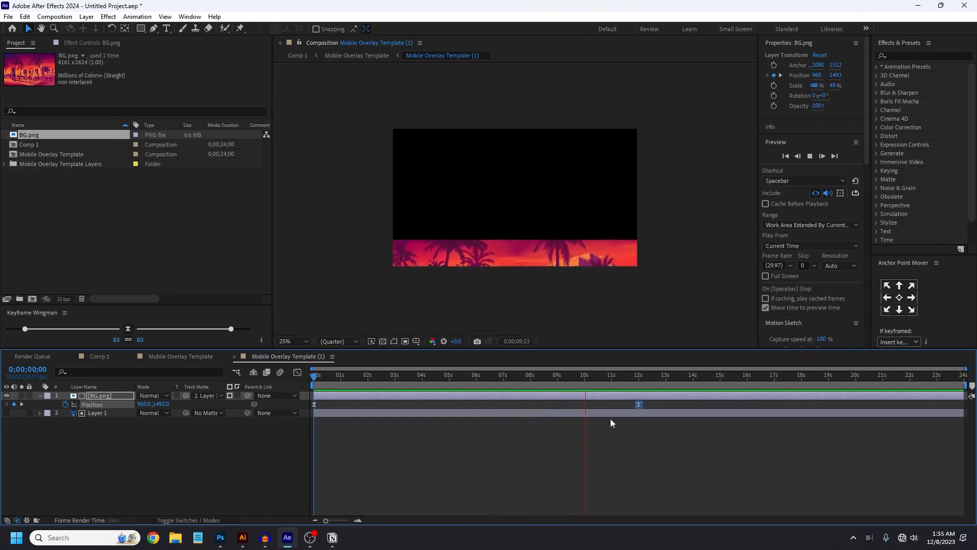
{"action": "key", "text": "space"}
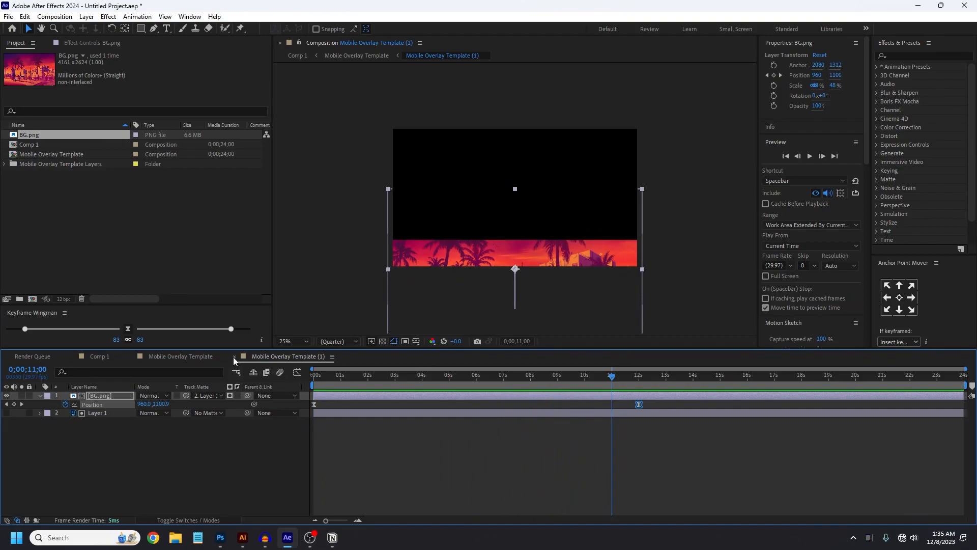
Step: Return from the background precomp to the Mobile Overlay Template composition and preview the moving background from the start
{"action": "left_click", "coordinate": [234, 357]}
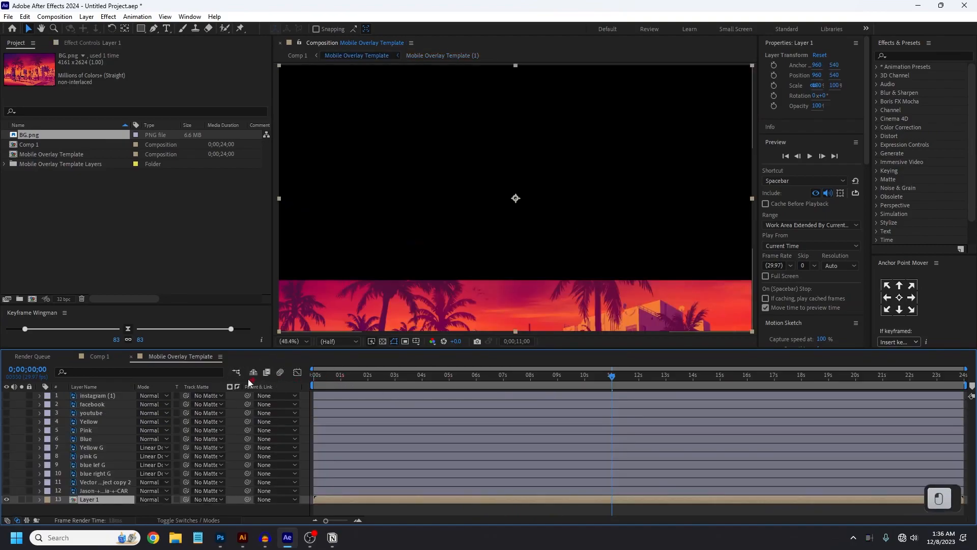
{"action": "key", "text": "Home"}
{"action": "key", "text": "space"}
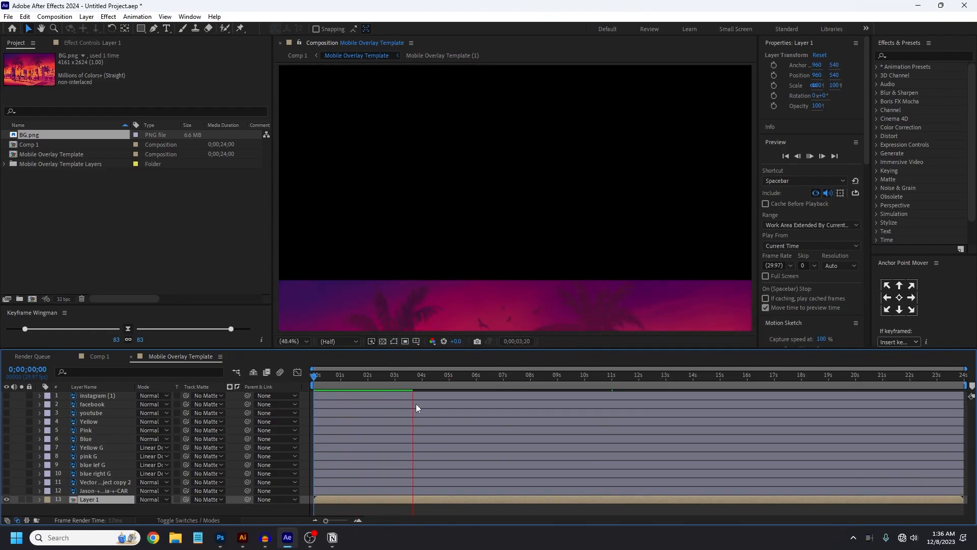
{"action": "key", "text": "space"}
Step: Show the layer with the couple and car, and add Position keyframes to it at 0 and 1 second
{"action": "left_click", "coordinate": [6, 491]}
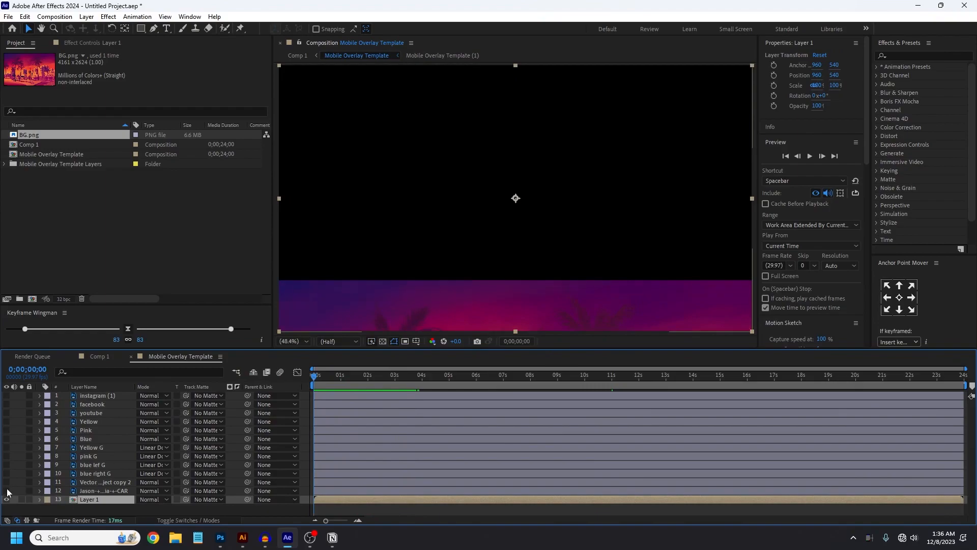
{"action": "left_click", "coordinate": [94, 492]}
{"action": "key", "text": "p"}
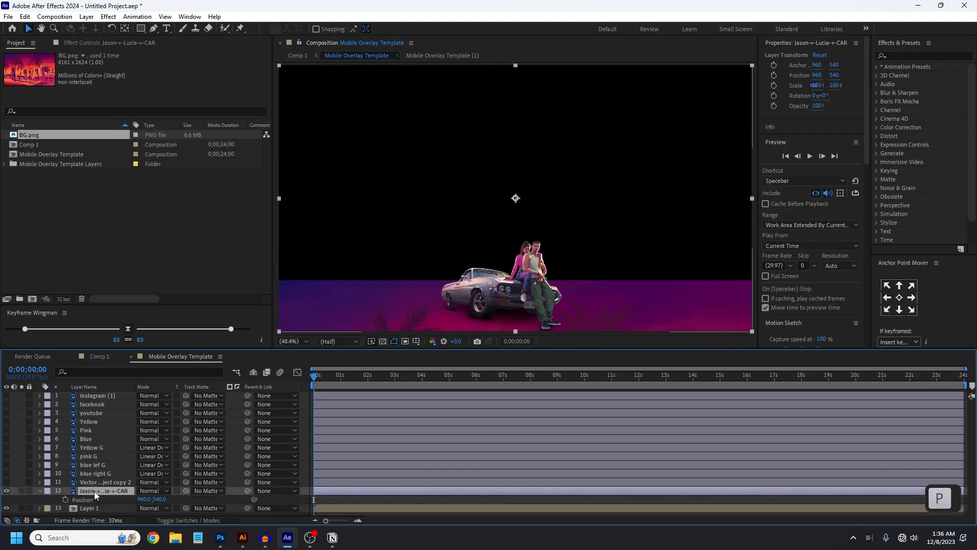
{"action": "left_click", "coordinate": [65, 499]}
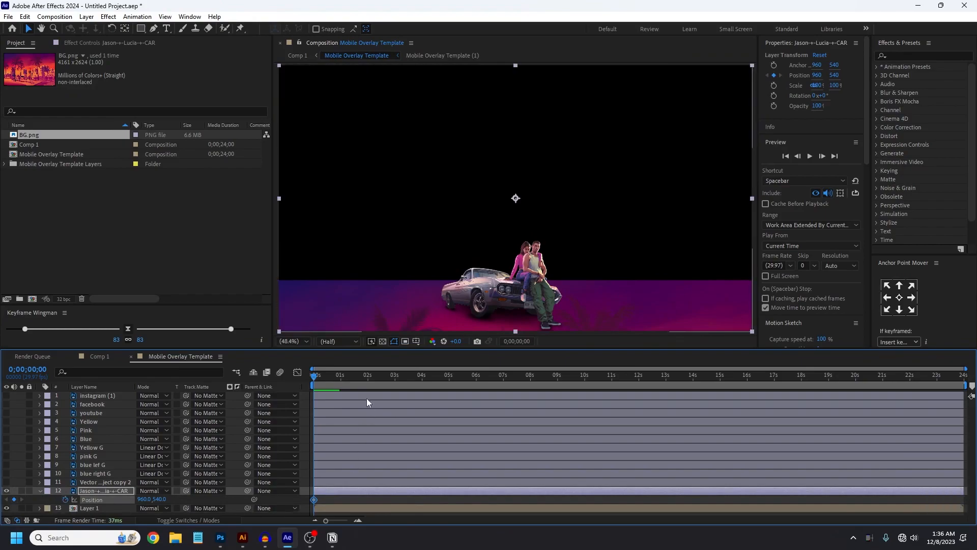
{"action": "left_click", "coordinate": [342, 381]}
{"action": "left_click_drag", "start_coordinate": [340, 385], "coordinate": [340, 390]}
{"action": "left_click", "coordinate": [14, 499]}
Step: Set the couple-and-car layer's first Position keyframe to 960, 1078 and apply Easy Ease to both keyframes
{"action": "left_click_drag", "start_coordinate": [161, 502], "coordinate": [181, 501]}
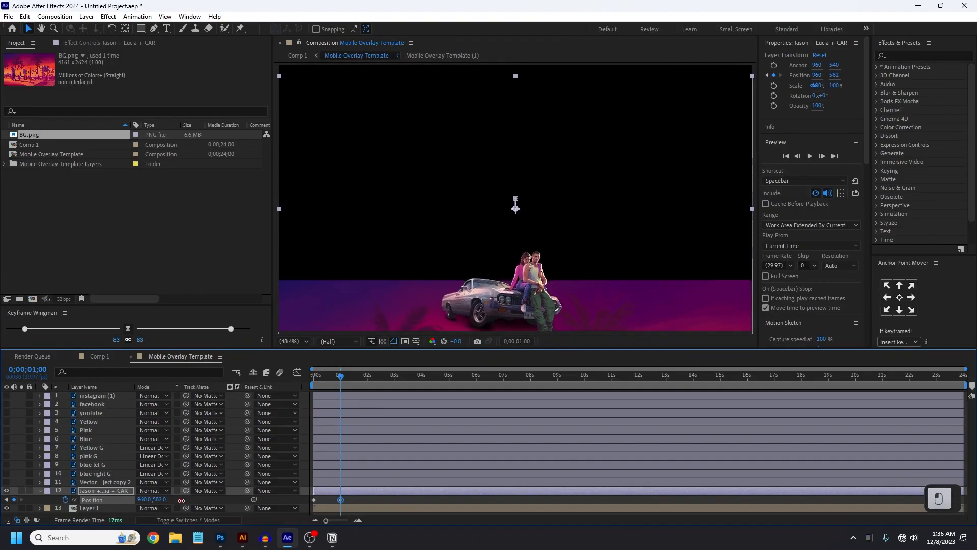
{"action": "key", "text": "ctrl+z"}
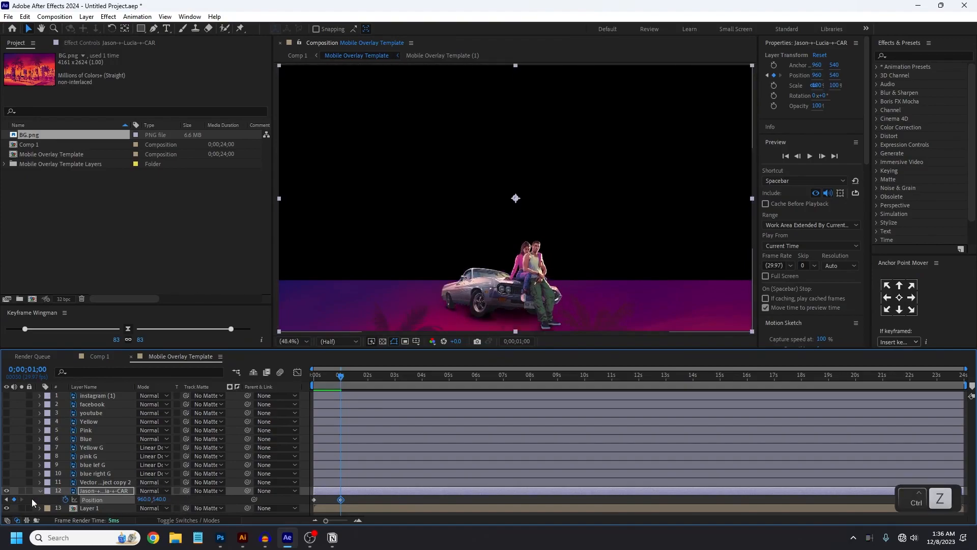
{"action": "left_click", "coordinate": [6, 499]}
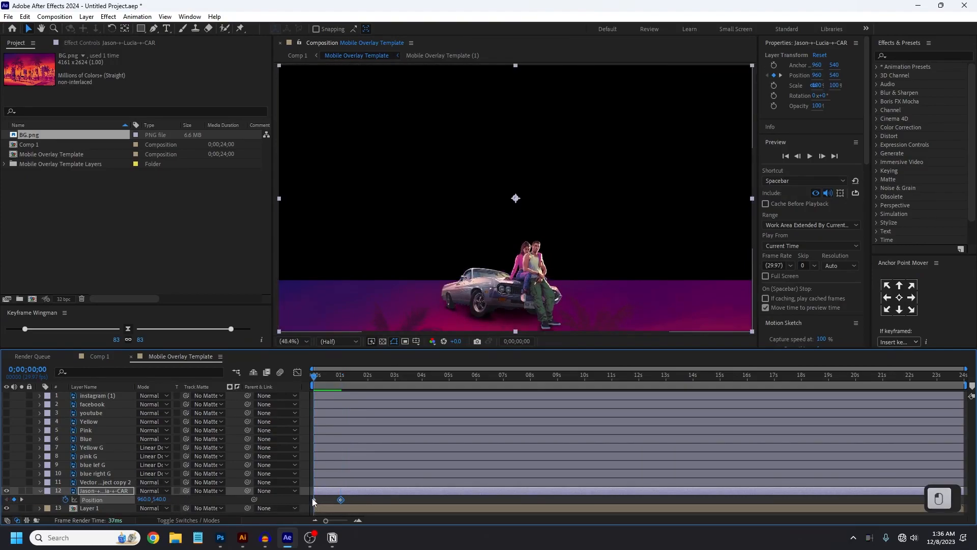
{"action": "left_click", "coordinate": [314, 499]}
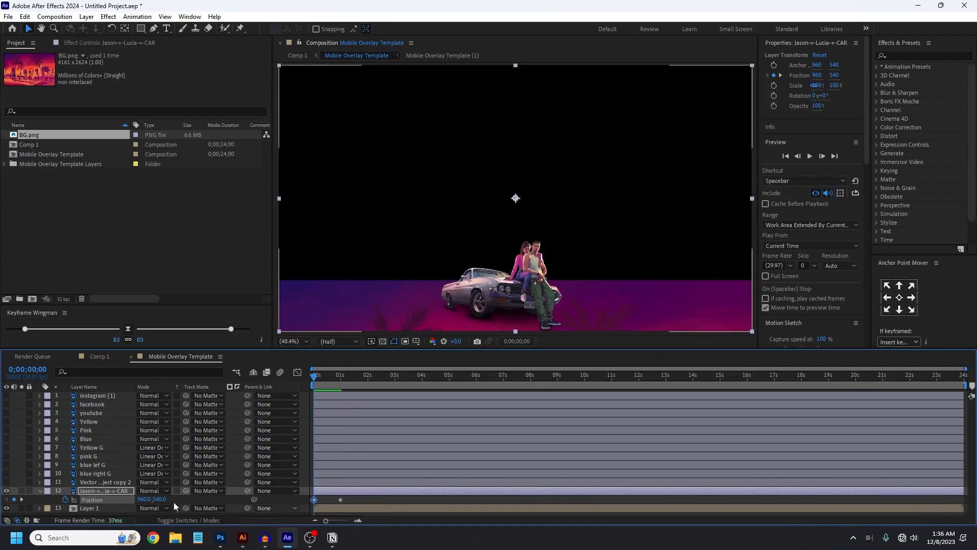
{"action": "left_click_drag", "start_coordinate": [158, 499], "coordinate": [286, 505]}
{"action": "key", "text": "F9"}
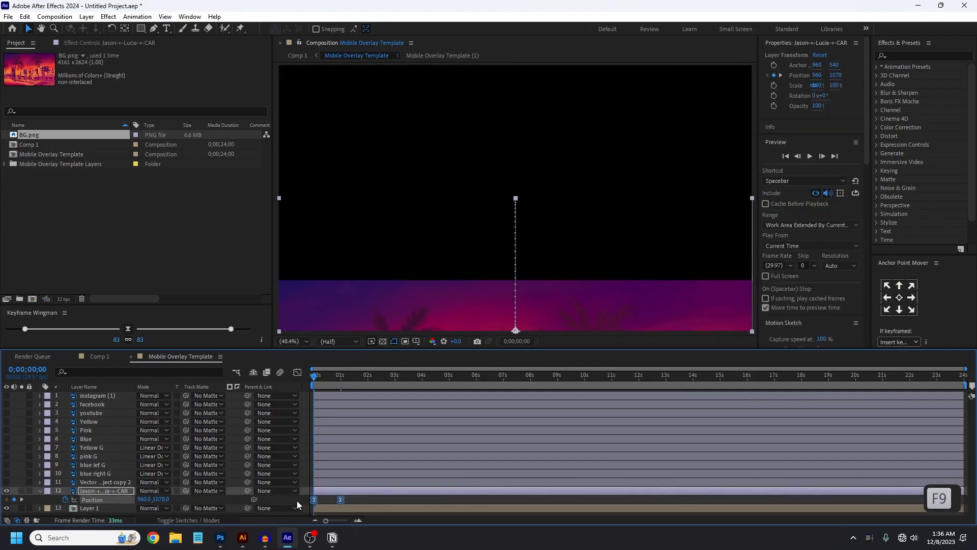
Step: Lengthen both ease handles inward in the couple-and-car layer's speed graph so the movement peaks sharply midway, above 1500 px/sec
{"action": "left_click", "coordinate": [297, 372]}
{"action": "left_click", "coordinate": [358, 521]}
{"action": "left_click", "coordinate": [358, 521]}
{"action": "left_click", "coordinate": [358, 521]}
{"action": "left_click_drag", "start_coordinate": [556, 482], "coordinate": [279, 502]}
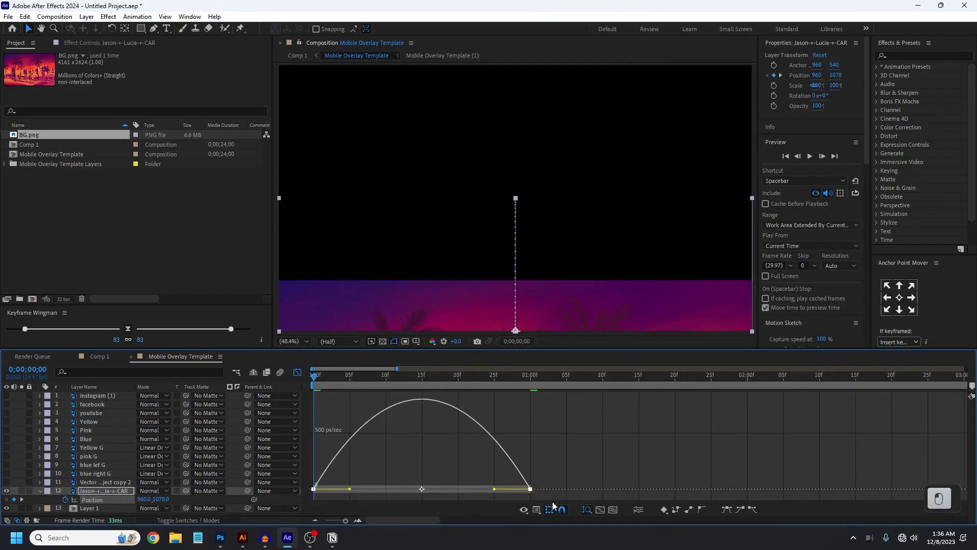
{"action": "left_click_drag", "start_coordinate": [494, 489], "coordinate": [458, 488]}
{"action": "left_click_drag", "start_coordinate": [350, 489], "coordinate": [387, 490]}
Step: Preview the couple-and-car entrance animation and leave the graph editor
{"action": "key", "text": "space"}
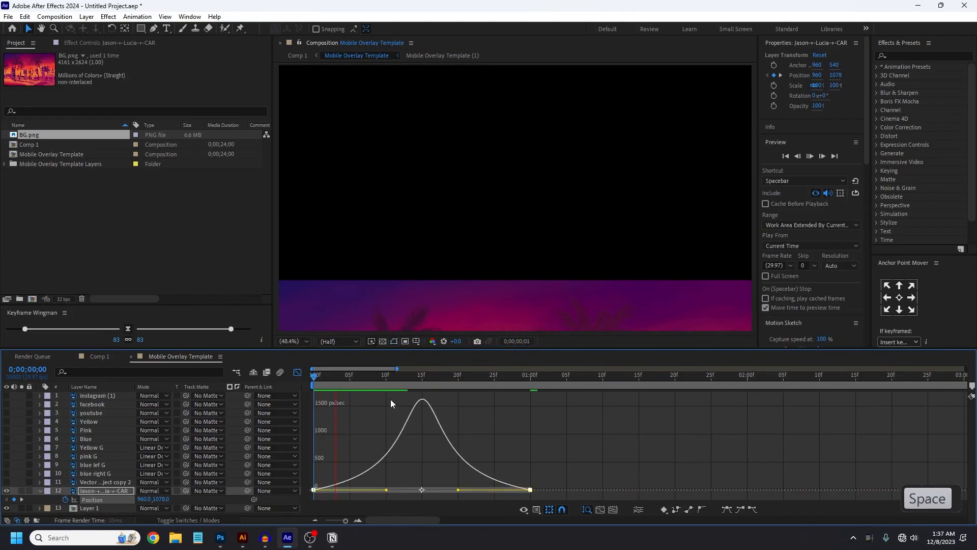
{"action": "key", "text": "space"}
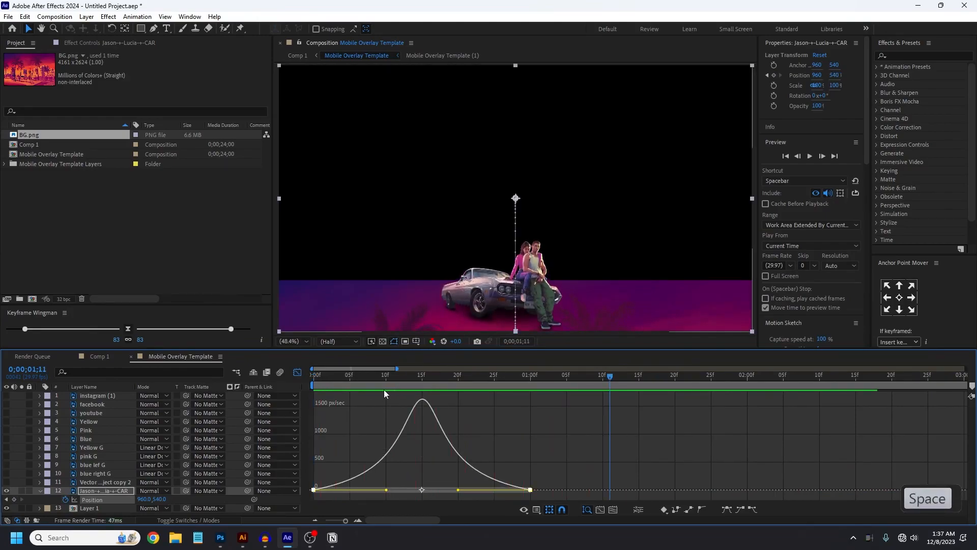
{"action": "left_click", "coordinate": [298, 372]}
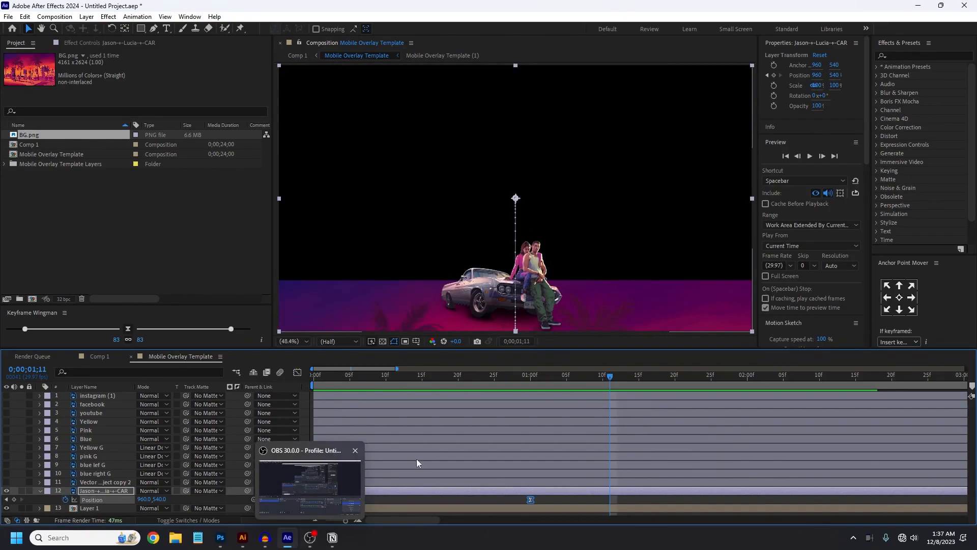
{"action": "key", "text": "space"}
{"action": "key", "text": "space"}
{"action": "key", "text": "j"}
{"action": "key", "text": "j"}
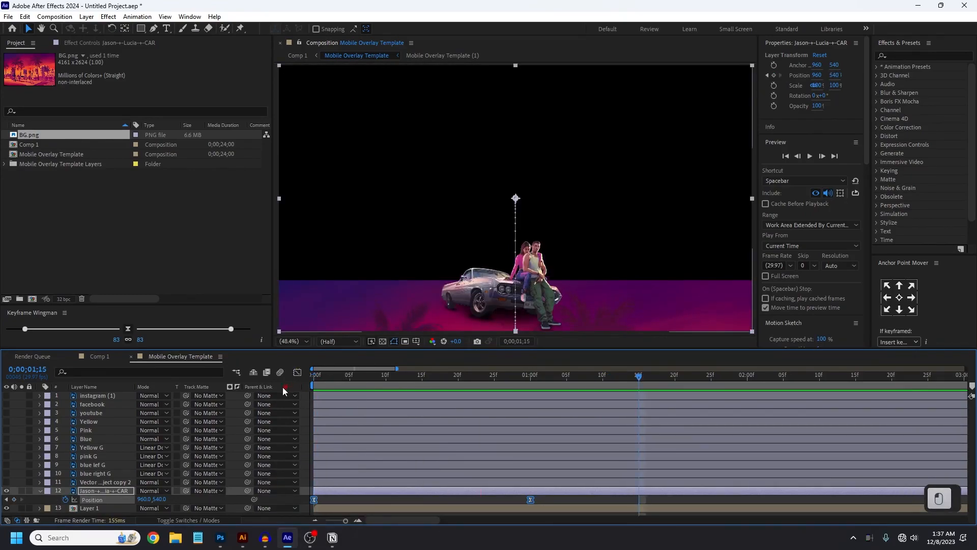
Step: Split the couple-and-car layer at 0;00;01;03, just after its second Position keyframe
{"action": "left_click", "coordinate": [315, 521]}
{"action": "left_click", "coordinate": [315, 521]}
{"action": "left_click", "coordinate": [316, 521]}
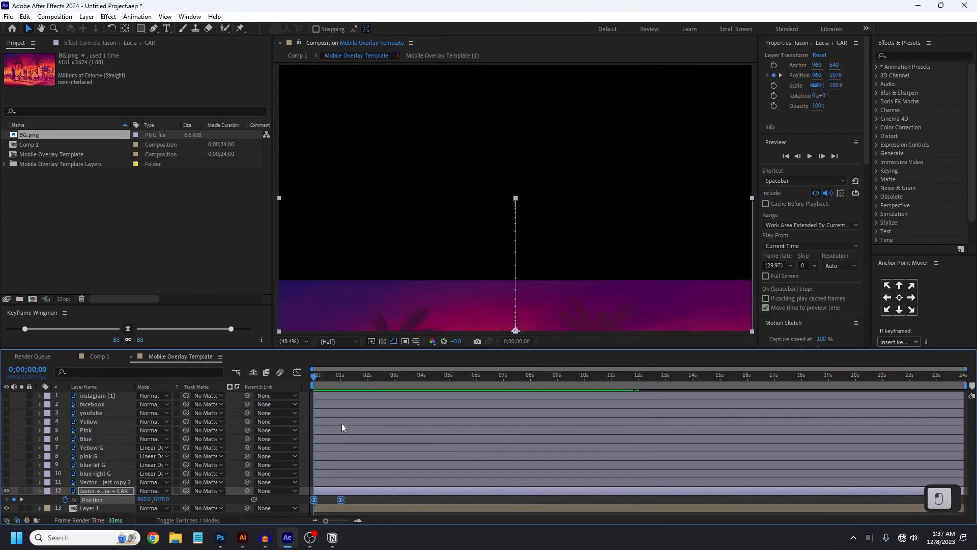
{"action": "left_click_drag", "start_coordinate": [339, 377], "coordinate": [343, 450]}
{"action": "left_click", "coordinate": [351, 491]}
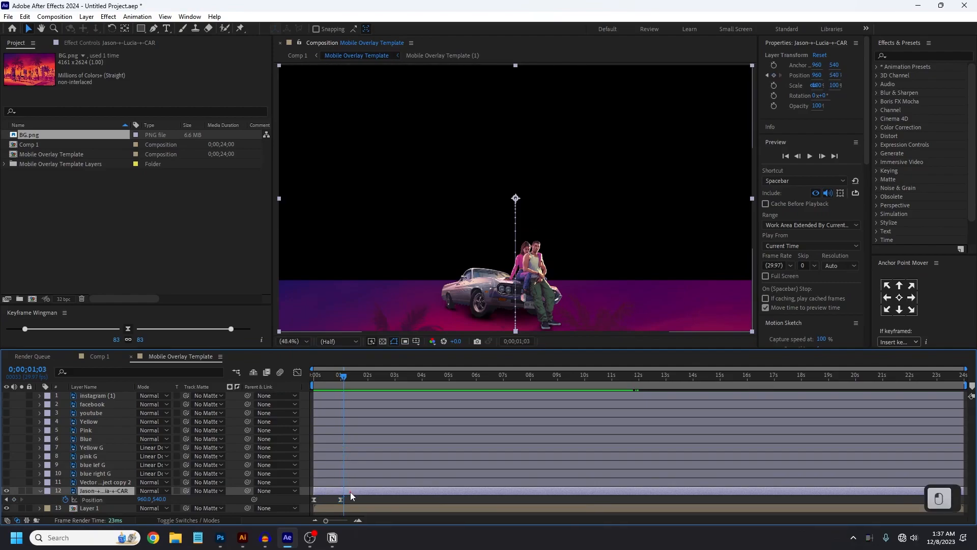
{"action": "key", "text": "ctrl+shift+d"}
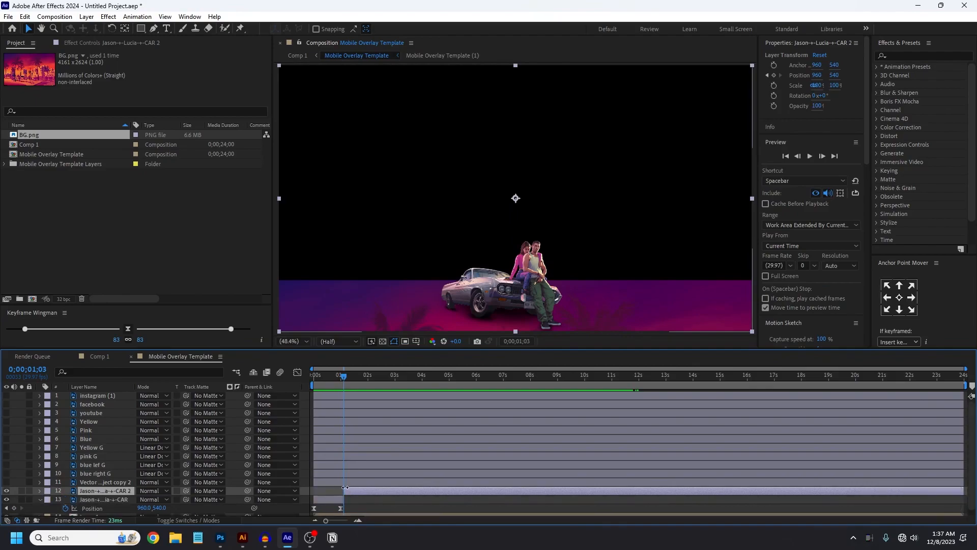
{"action": "key", "text": "ctrl+z"}
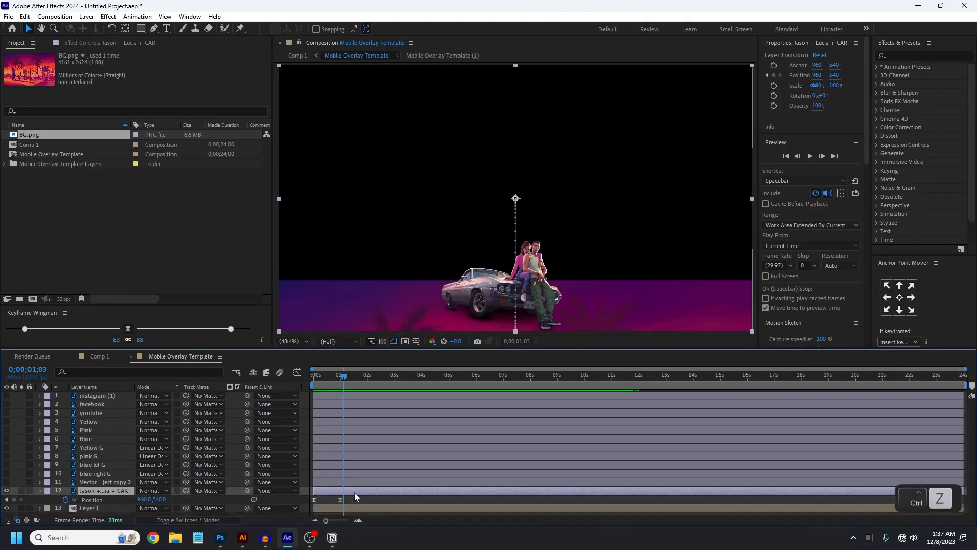
{"action": "left_click", "coordinate": [25, 17]}
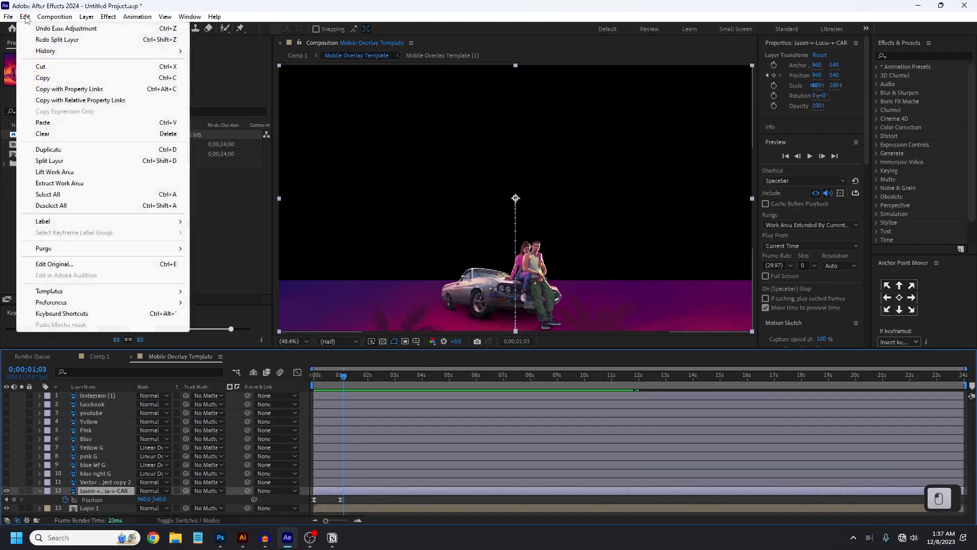
{"action": "left_click", "coordinate": [51, 162]}
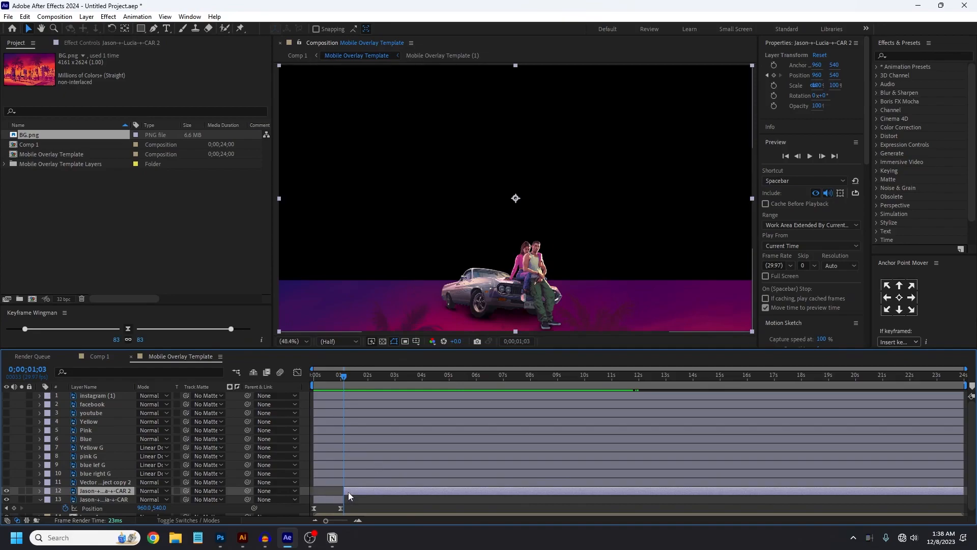
Step: Clear the inherited Position keyframes on the split-off couple-and-car layer and add new ones at 0;00;01;03, 0;00;02;00 and 0;00;03;01
{"action": "key", "text": "p"}
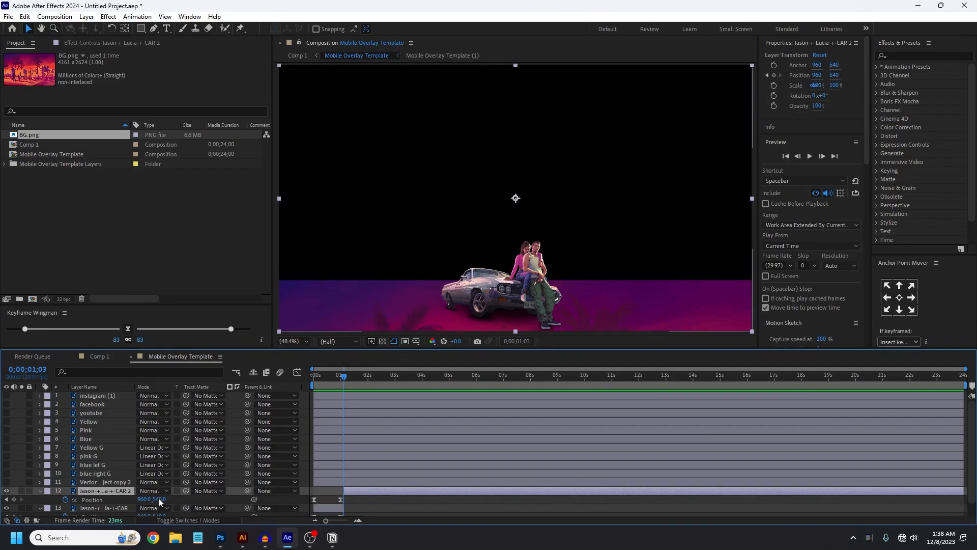
{"action": "left_click", "coordinate": [65, 500]}
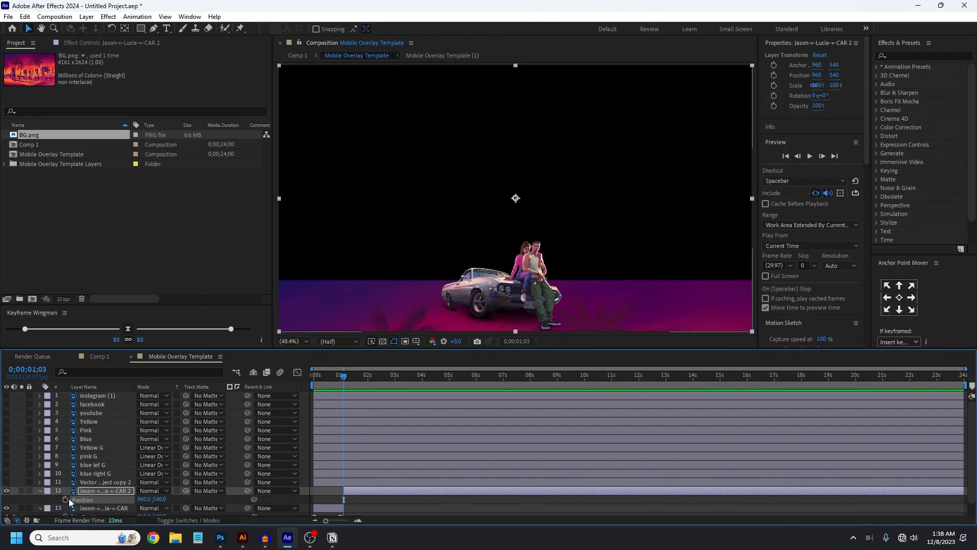
{"action": "left_click", "coordinate": [66, 499]}
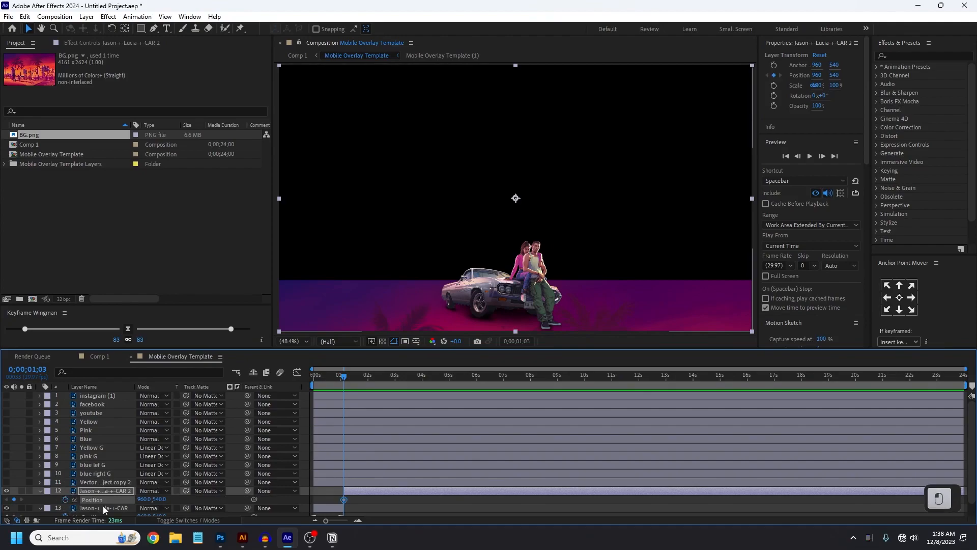
{"action": "left_click_drag", "start_coordinate": [343, 377], "coordinate": [367, 405]}
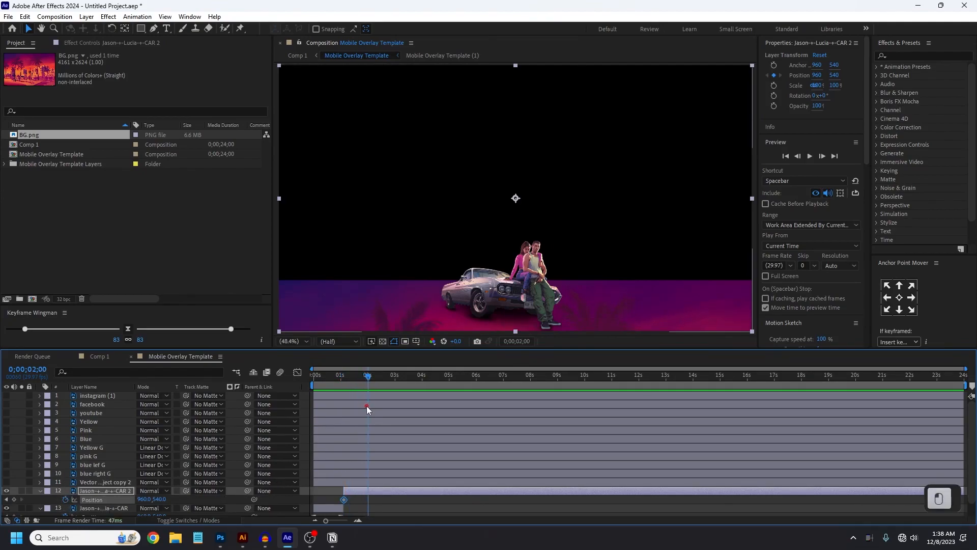
{"action": "left_click", "coordinate": [13, 500]}
{"action": "left_click", "coordinate": [395, 381]}
{"action": "left_click", "coordinate": [13, 500]}
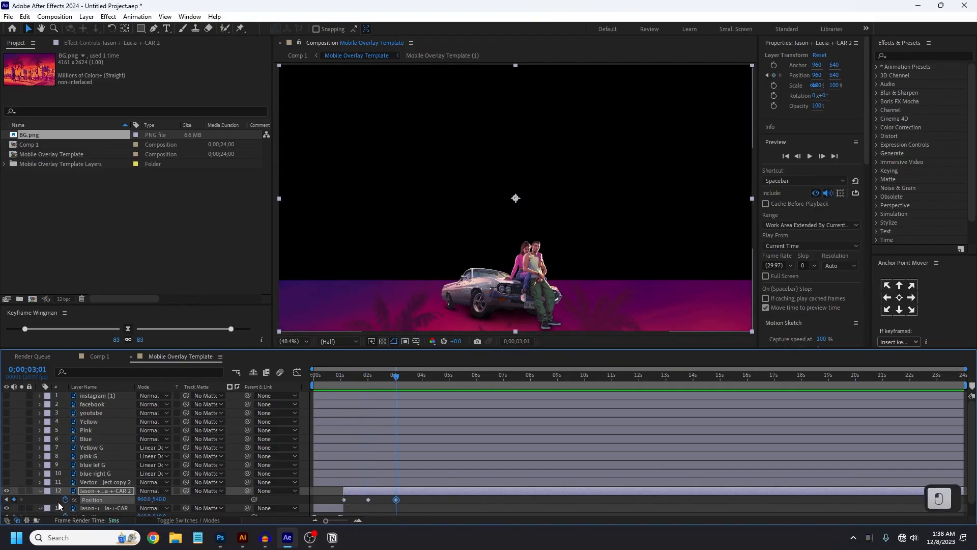
Step: Set the split-off layer's Position to 960, 544 at the 2-second keyframe and 960, 520 at its first keyframe
{"action": "left_click", "coordinate": [6, 499]}
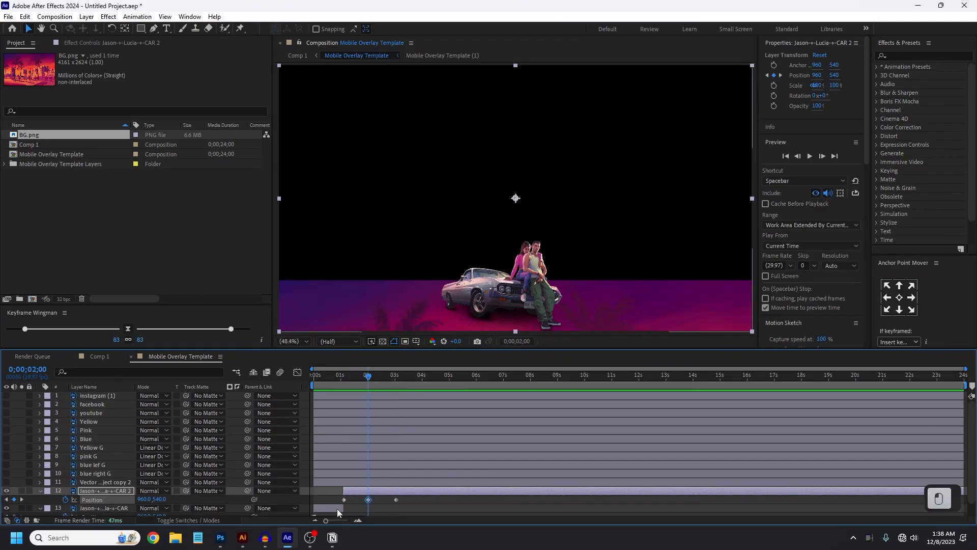
{"action": "mouse_move", "coordinate": [162, 499]}
{"action": "left_mouse_down"}
{"action": "mouse_move", "coordinate": [174, 499]}
{"action": "mouse_move", "coordinate": [163, 496]}
{"action": "left_mouse_up"}
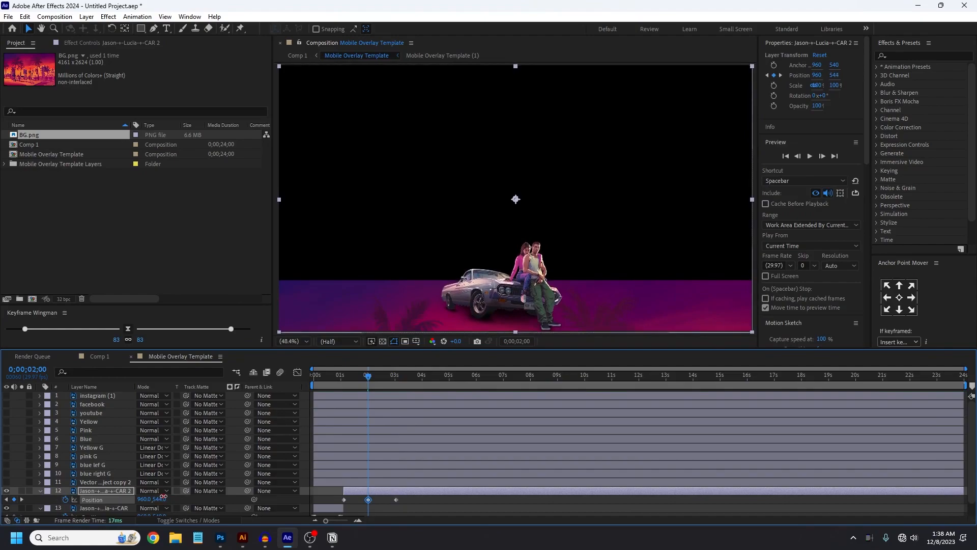
{"action": "left_click", "coordinate": [6, 500]}
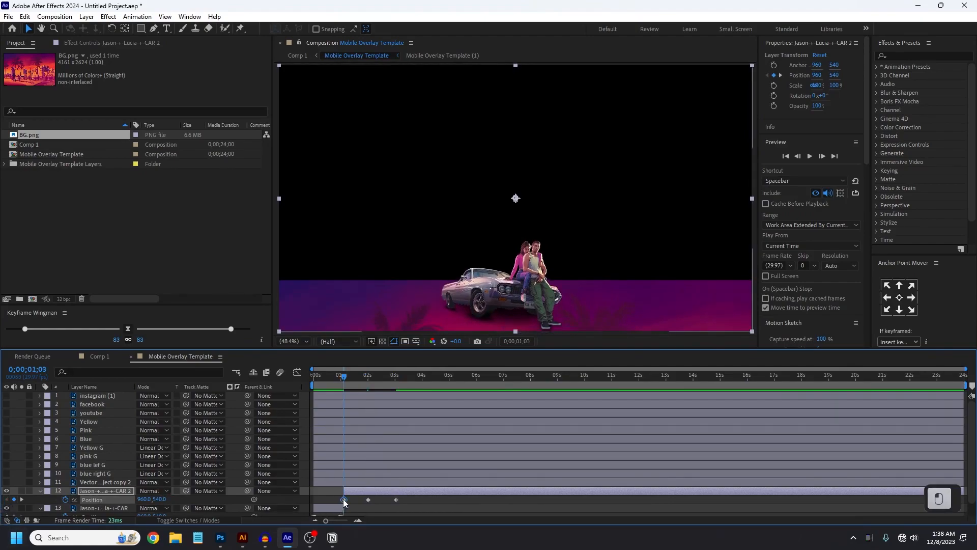
{"action": "left_click_drag", "start_coordinate": [159, 499], "coordinate": [148, 501]}
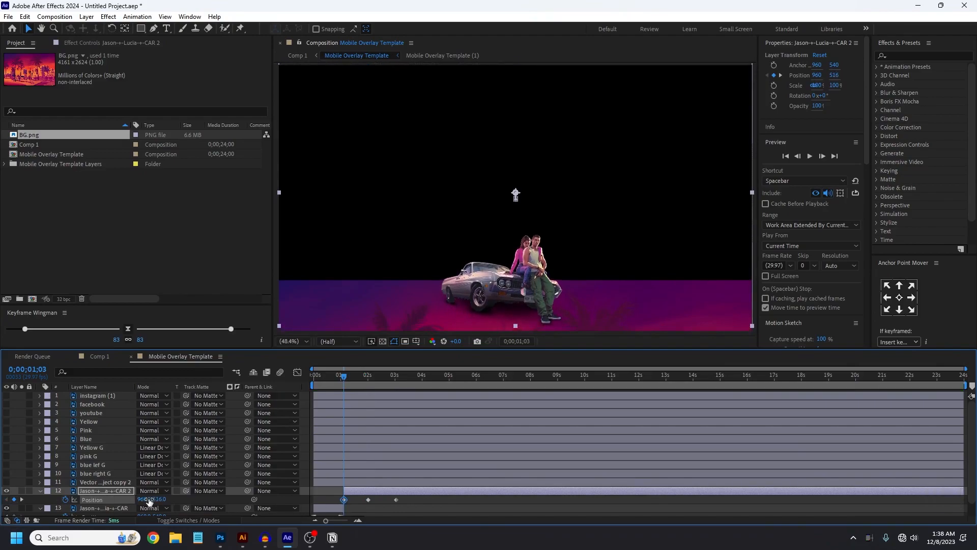
{"action": "left_click", "coordinate": [148, 501]}
{"action": "type", "text": "520"}
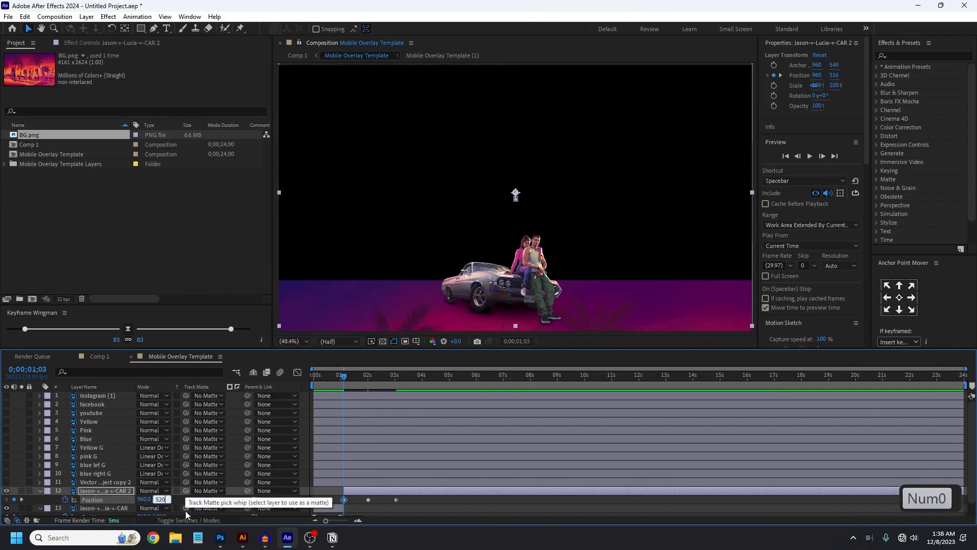
{"action": "key", "text": "Return"}
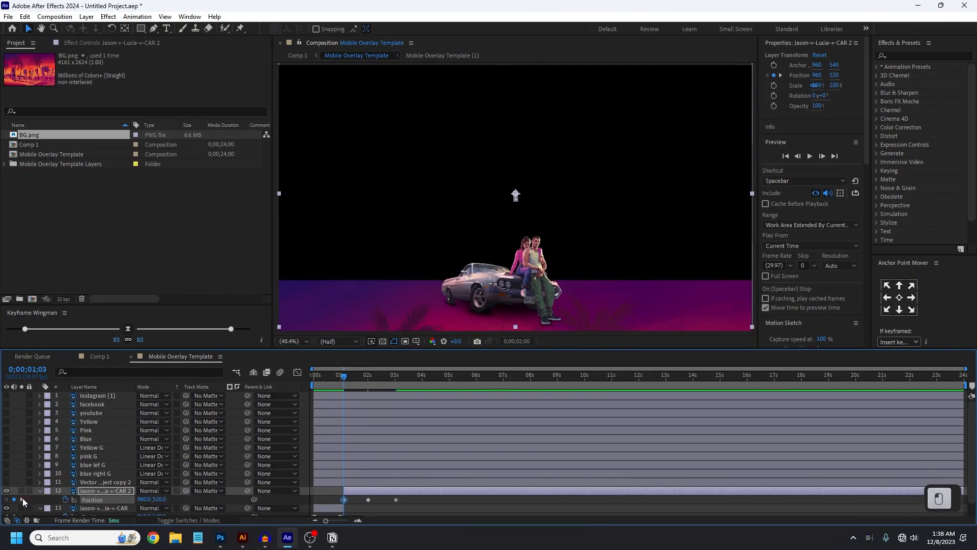
Step: Set the split-off couple-and-car layer's Position to 960, 520 at its last keyframe, 0;00;03;01
{"action": "left_click", "coordinate": [23, 498]}
{"action": "left_click", "coordinate": [23, 498]}
{"action": "left_click", "coordinate": [396, 499]}
{"action": "left_click", "coordinate": [159, 499]}
{"action": "type", "text": "520"}
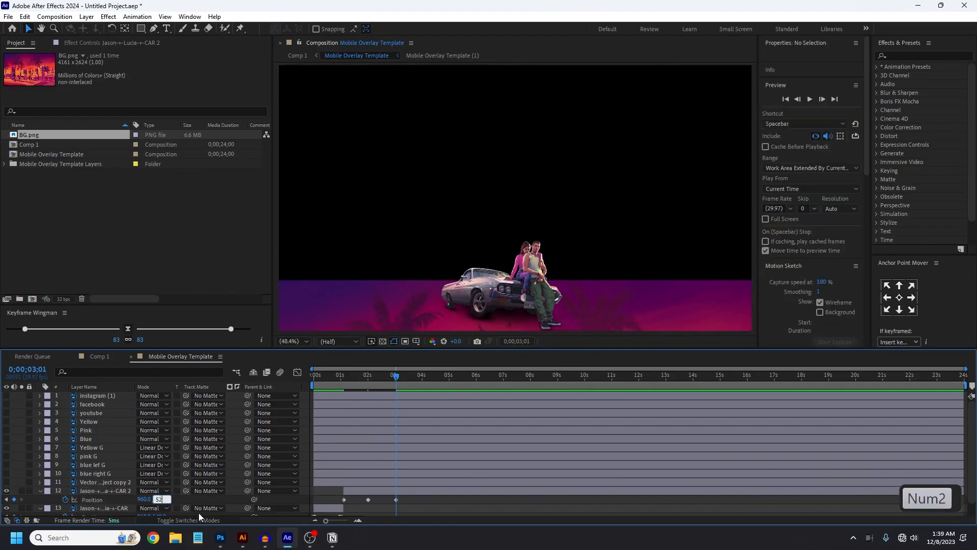
{"action": "key", "text": "Return"}
Step: Preview the split-off layer's floating motion, first from its start and again from within the entrance animation
{"action": "left_click_drag", "start_coordinate": [387, 380], "coordinate": [343, 392]}
{"action": "key", "text": "space"}
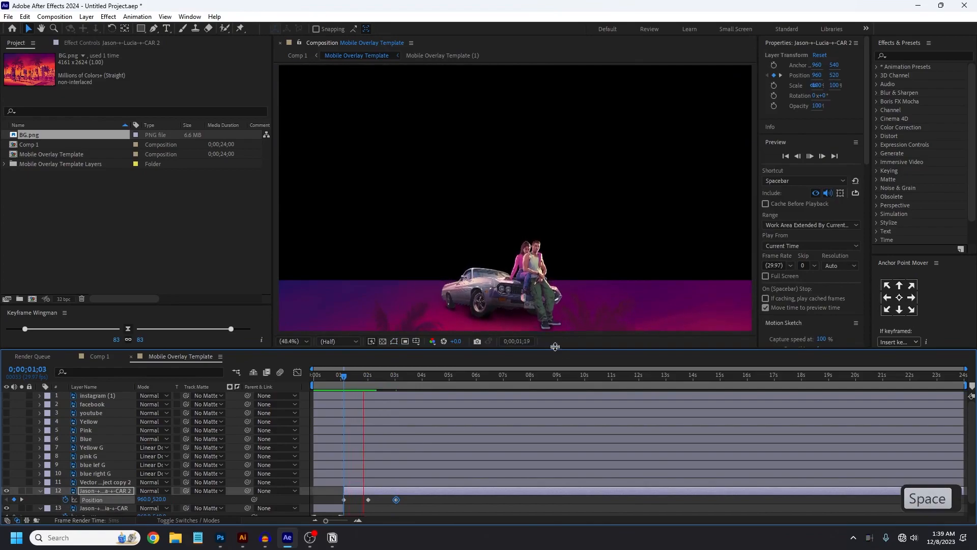
{"action": "key", "text": "space"}
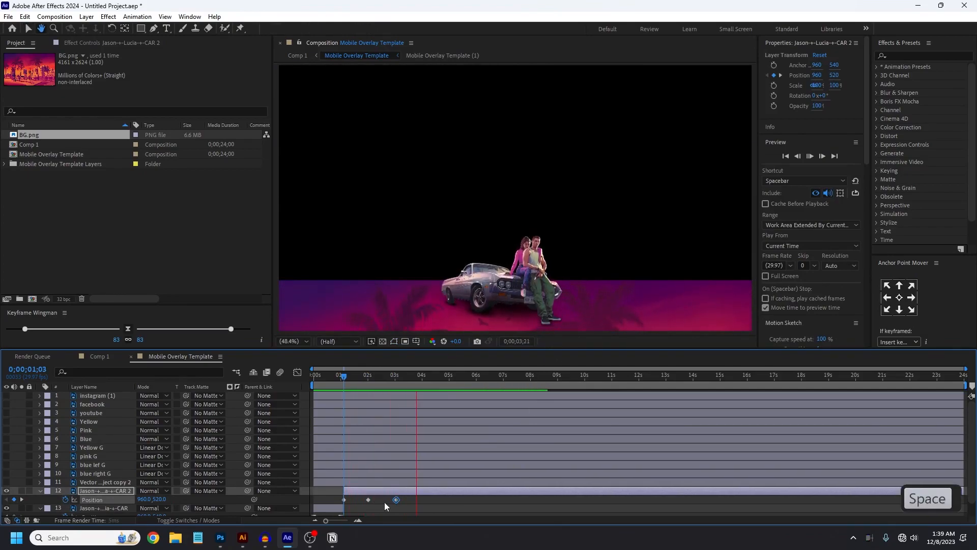
{"action": "left_click", "coordinate": [359, 388]}
{"action": "left_click_drag", "start_coordinate": [357, 388], "coordinate": [323, 392]}
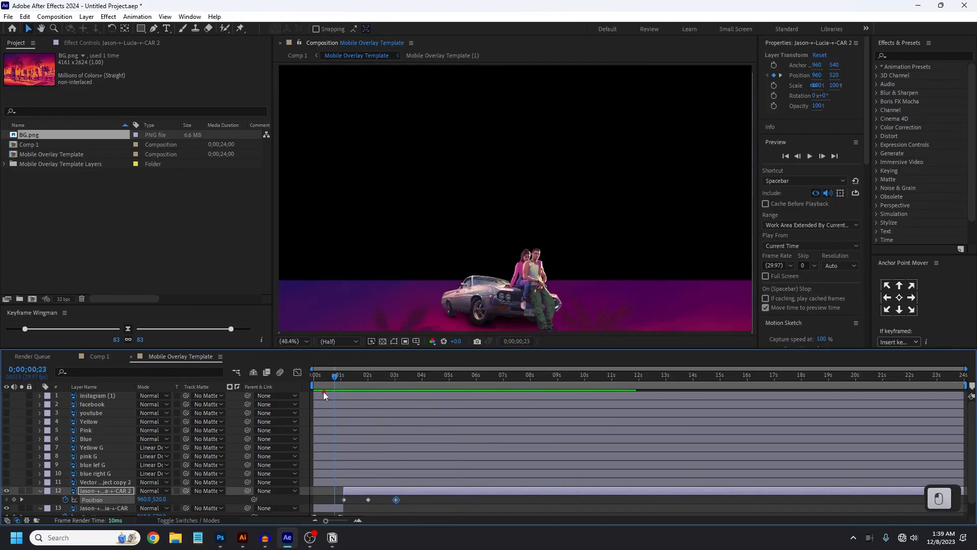
{"action": "key", "text": "space"}
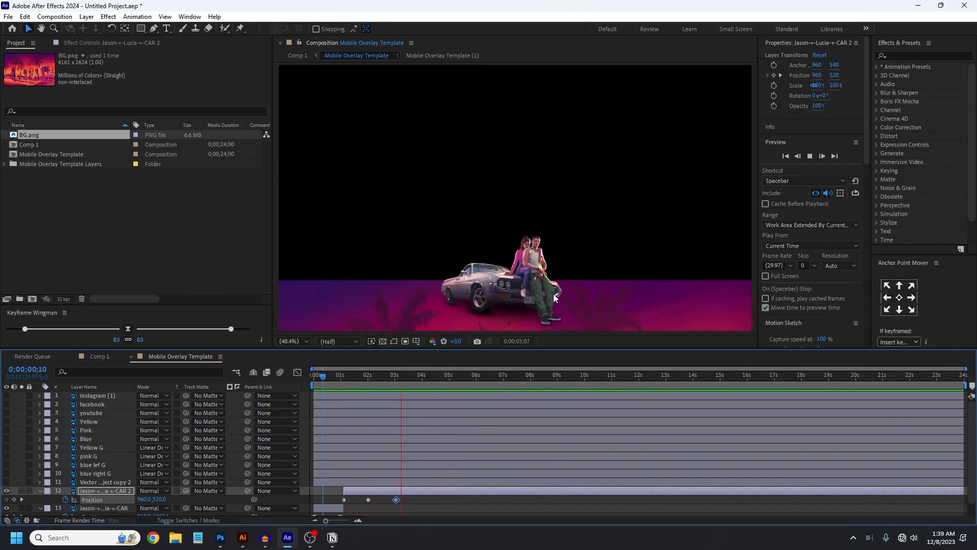
{"action": "key", "text": "space"}
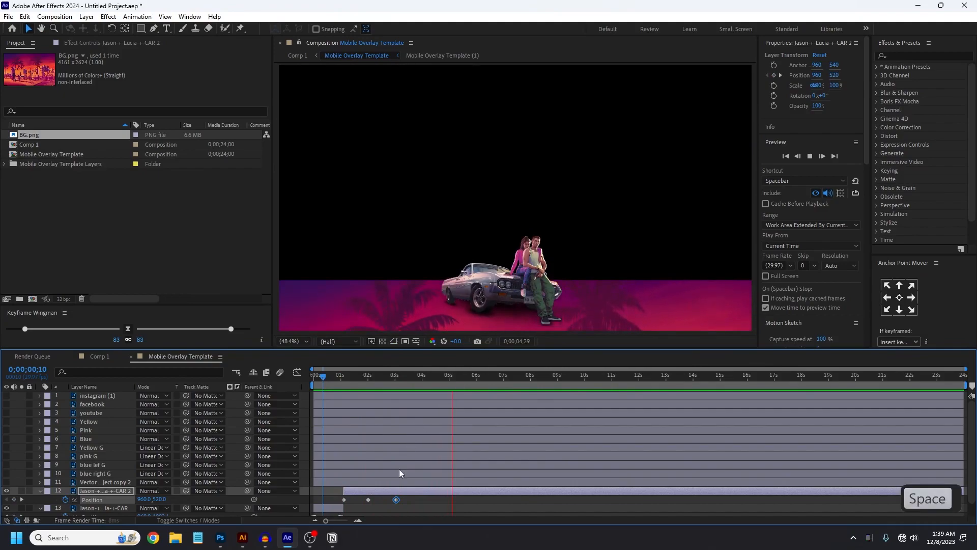
Step: Move the split-off layer's last Position keyframe to 0;00;02;29 and apply Easy Ease to all three Position keyframes
{"action": "left_click", "coordinate": [395, 380]}
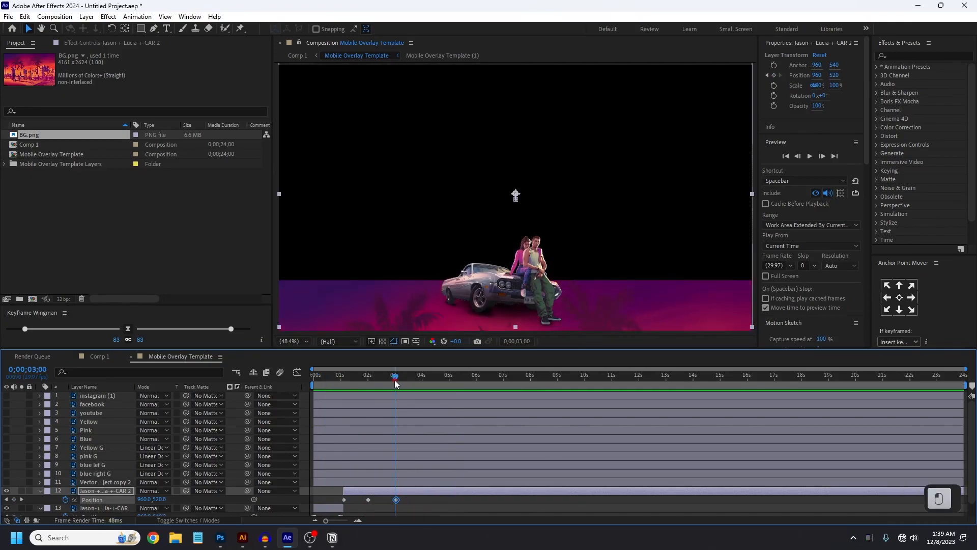
{"action": "left_click_drag", "start_coordinate": [397, 500], "coordinate": [339, 497]}
{"action": "left_click", "coordinate": [380, 500]}
{"action": "key", "text": "F9"}
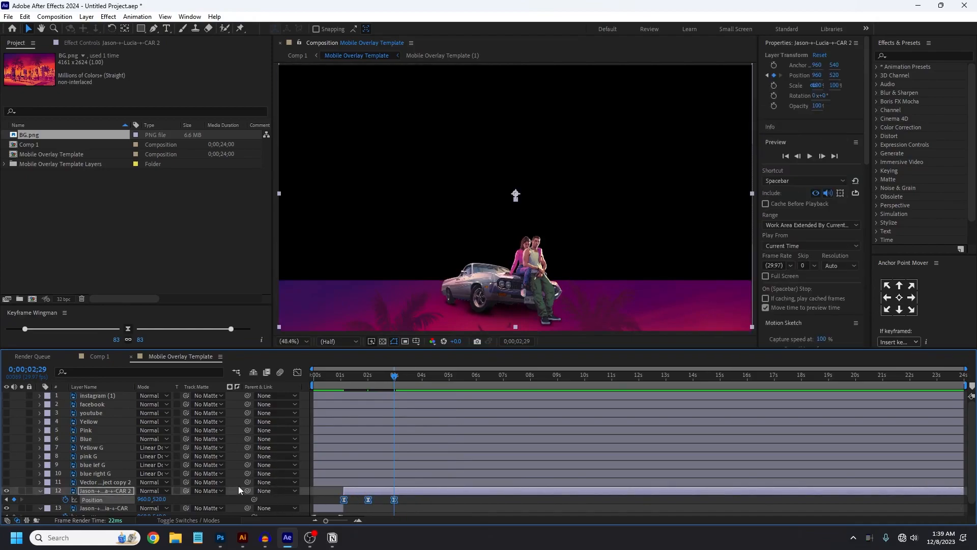
Step: Add the expression loopOut() to the split-off couple-and-car layer's Position
{"action": "left_click", "coordinate": [63, 499], "text": "alt"}
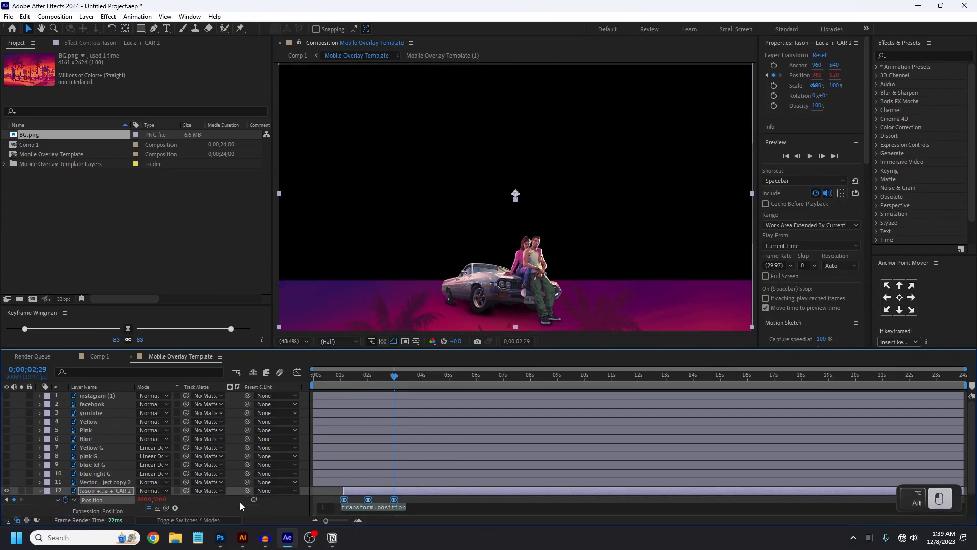
{"action": "scroll", "coordinate": [350, 479], "scroll_direction": "down", "scroll_amount": 1}
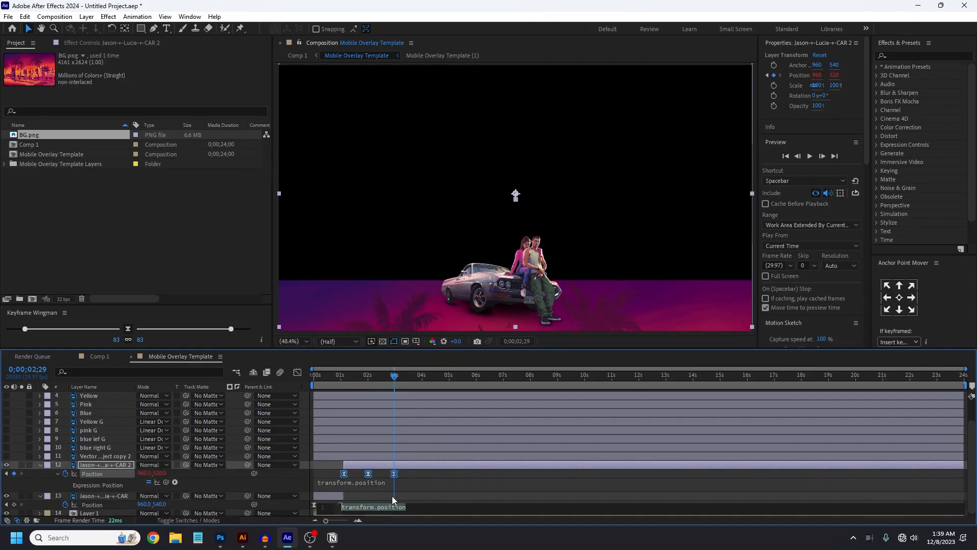
{"action": "type", "text": "loop"}
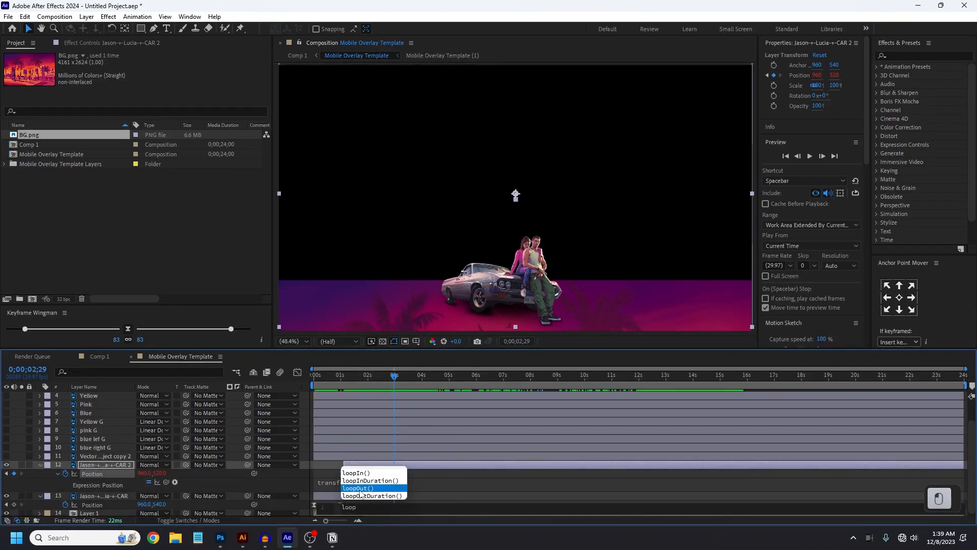
{"action": "key", "text": "Return"}
{"action": "key", "text": "Return"}
{"action": "key", "text": "BackSpace"}
{"action": "left_click", "coordinate": [428, 467]}
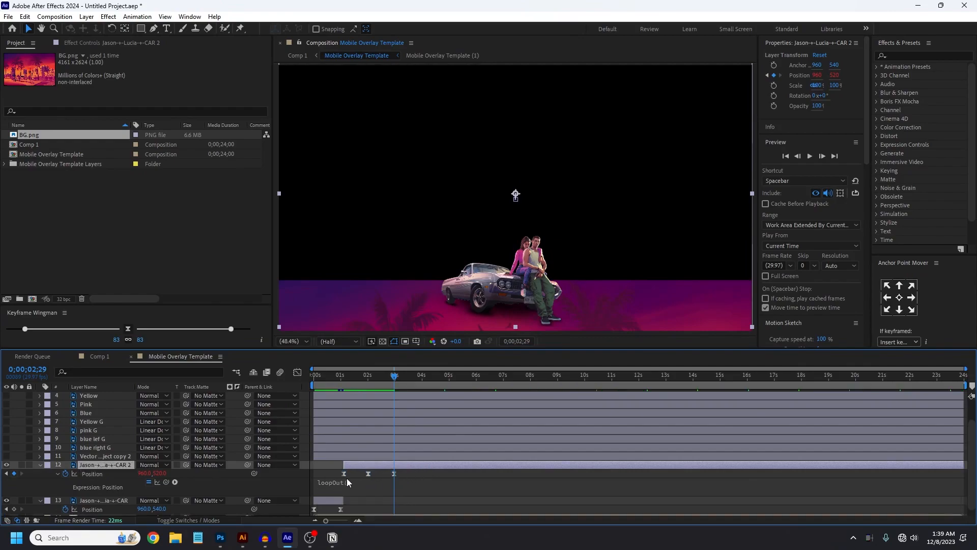
Step: Preview the looping float from the start and examine the transition between the two couple-and-car layers around 0;00;01;03
{"action": "left_click_drag", "start_coordinate": [340, 380], "coordinate": [276, 387]}
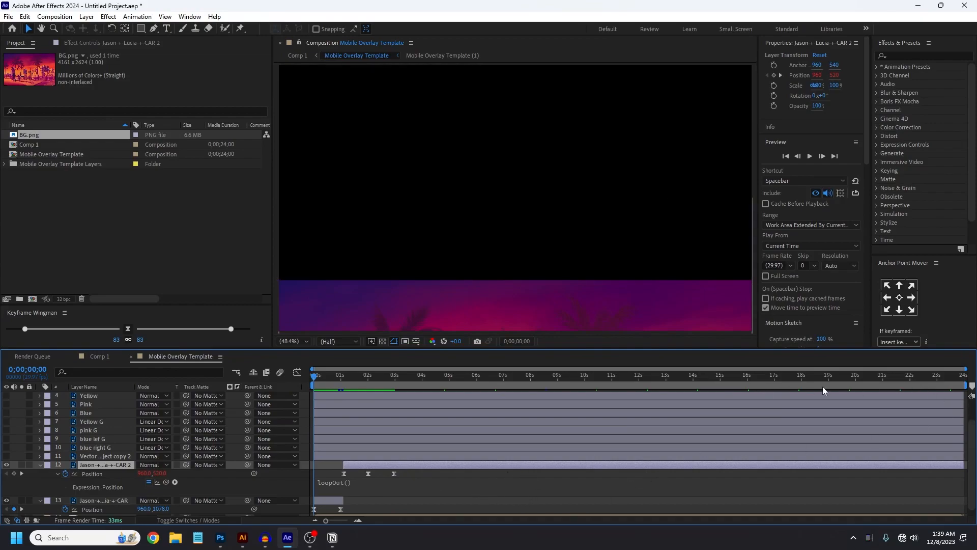
{"action": "key", "text": "space"}
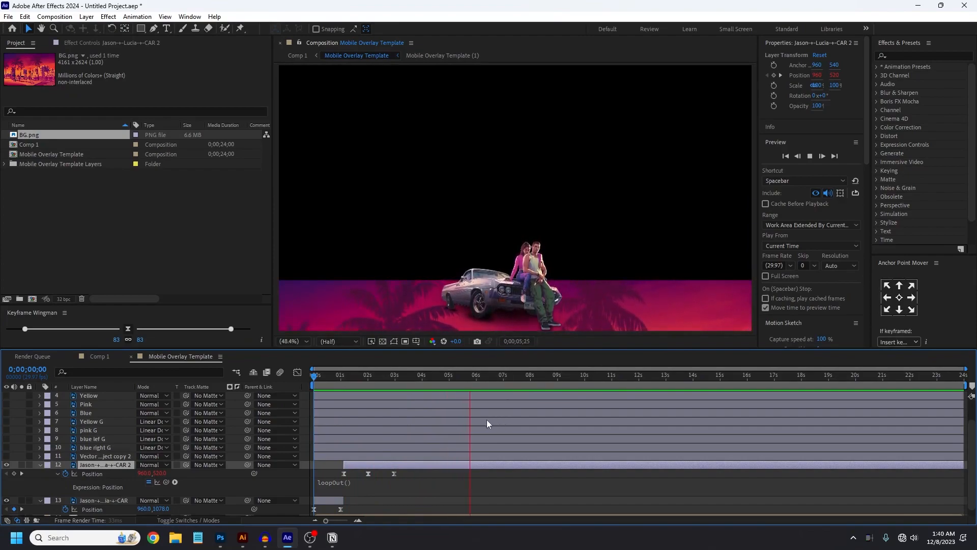
{"action": "key", "text": "space"}
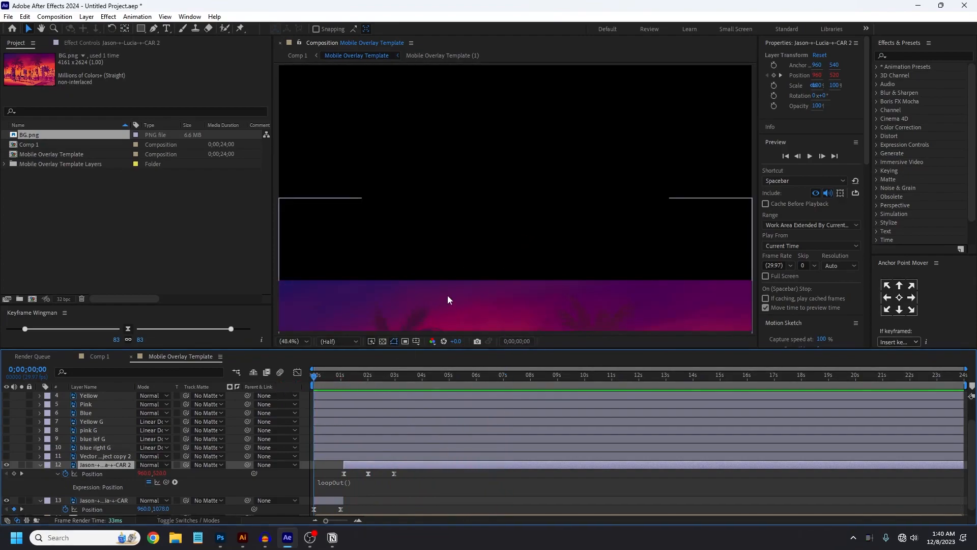
{"action": "key", "text": "space"}
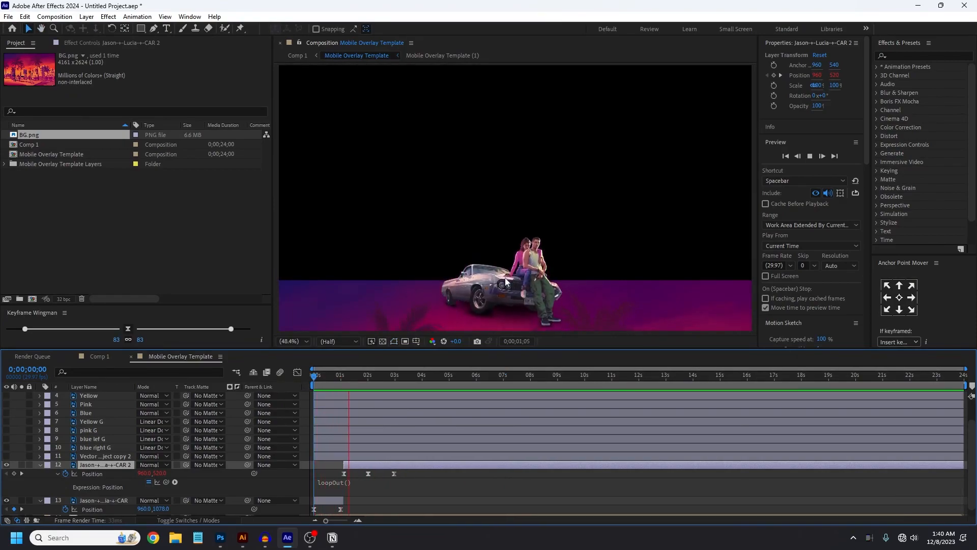
{"action": "left_click", "coordinate": [344, 383]}
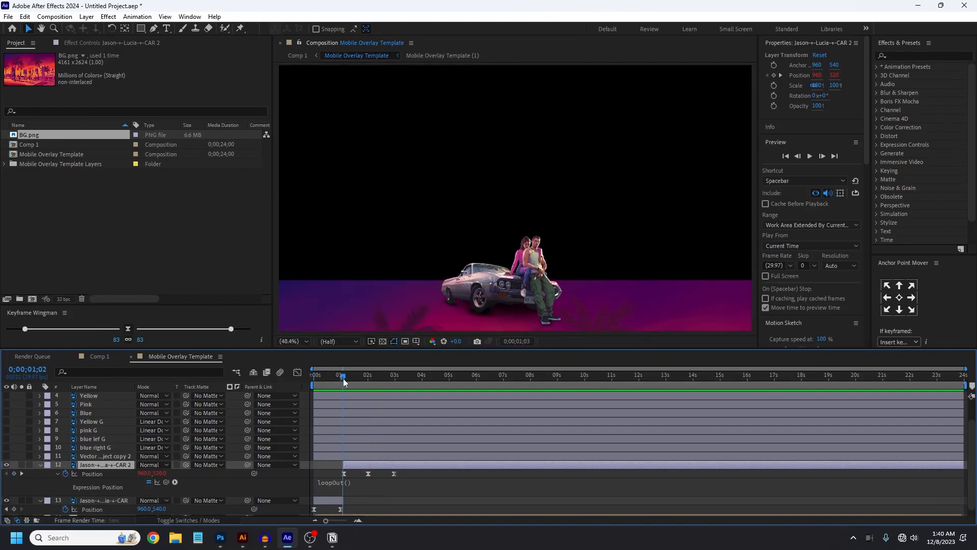
{"action": "left_click", "coordinate": [340, 379]}
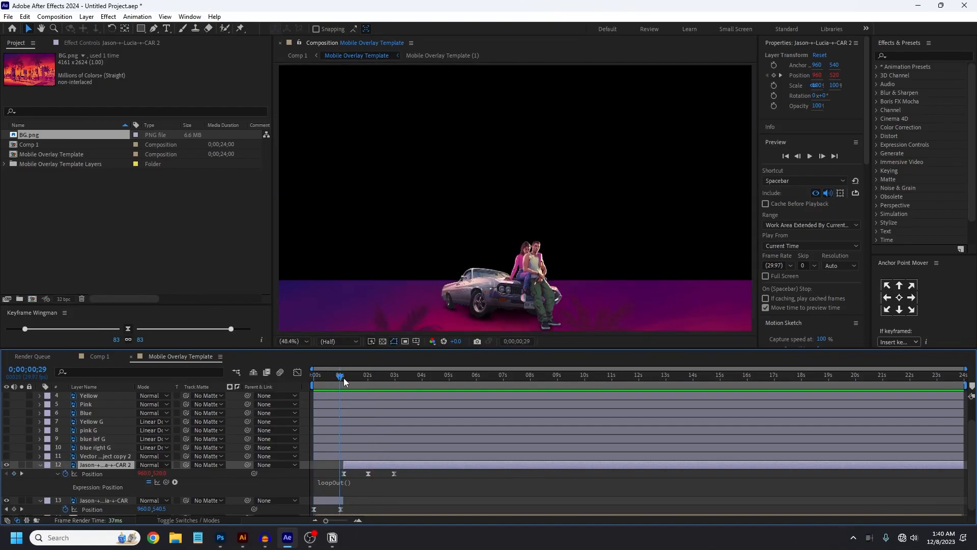
{"action": "left_click_drag", "start_coordinate": [339, 381], "coordinate": [343, 387]}
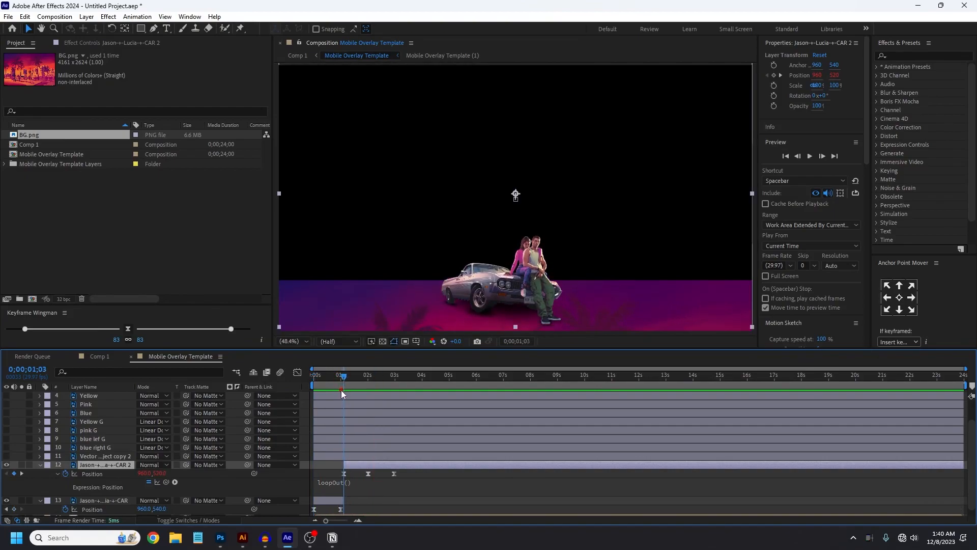
Step: Set the original couple-and-car layer's Position to 960, 520 at its second keyframe, matching the split-off layer's starting position
{"action": "left_click", "coordinate": [344, 473]}
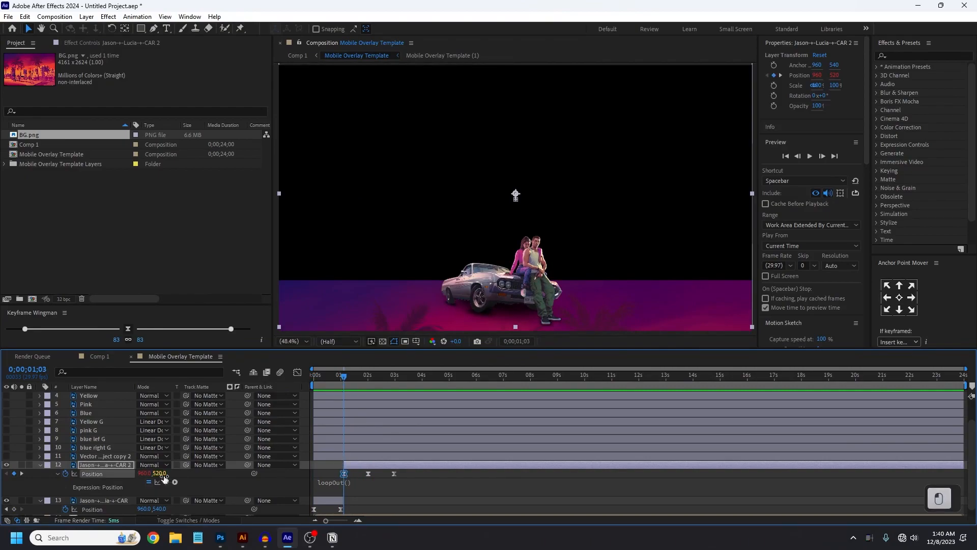
{"action": "left_click", "coordinate": [340, 509]}
{"action": "left_click", "coordinate": [341, 379]}
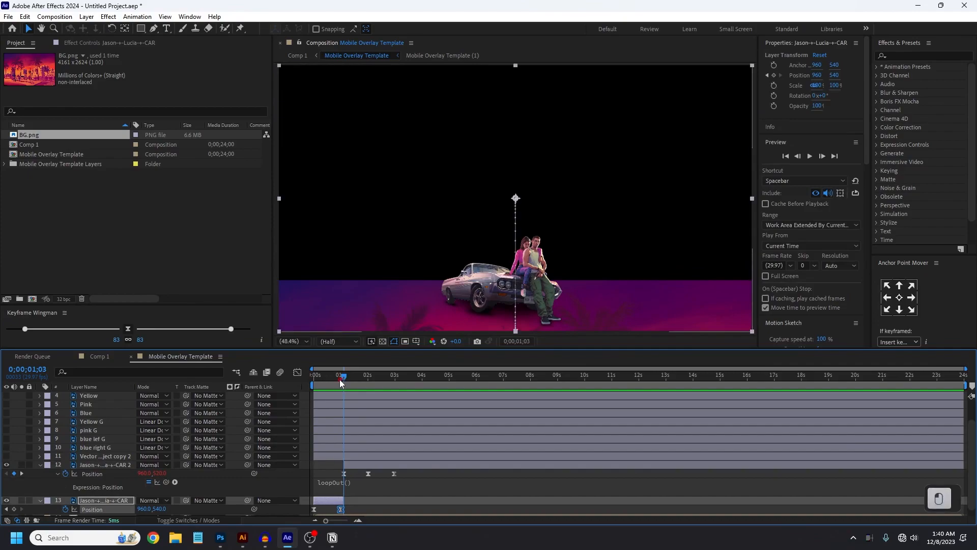
{"action": "left_click", "coordinate": [159, 509]}
{"action": "type", "text": "520"}
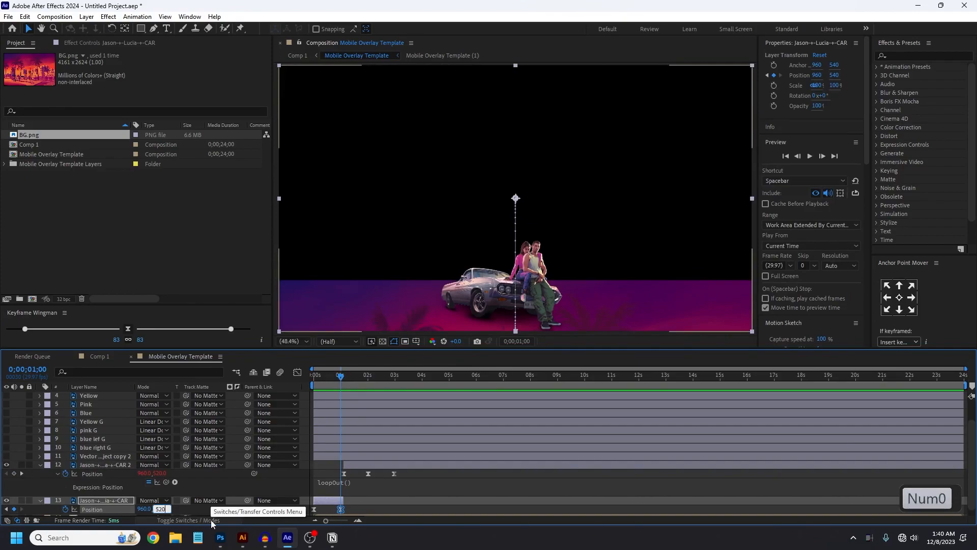
{"action": "key", "text": "Return"}
Step: Preview the entrance and looping float from the start, and collapse the properties of both couple-and-car layers
{"action": "key", "text": "Home"}
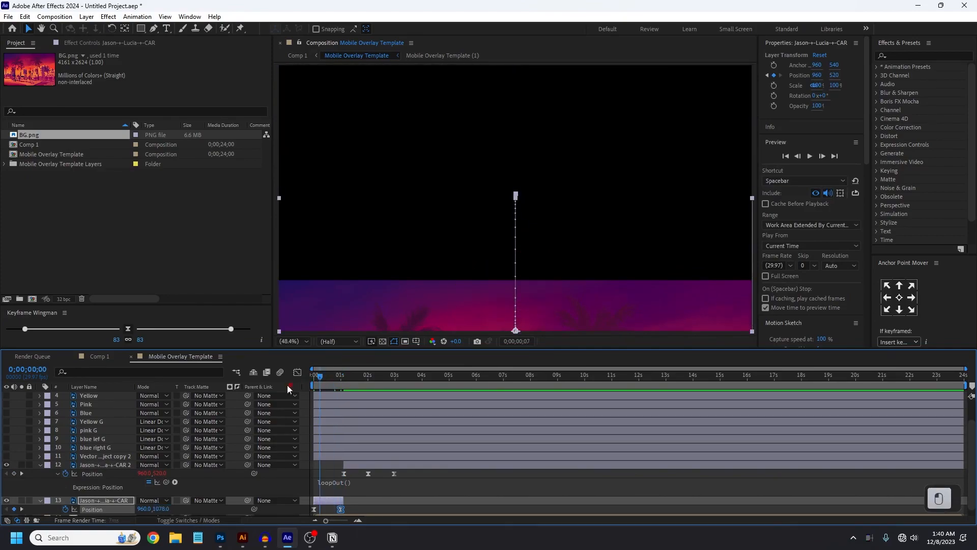
{"action": "key", "text": "space"}
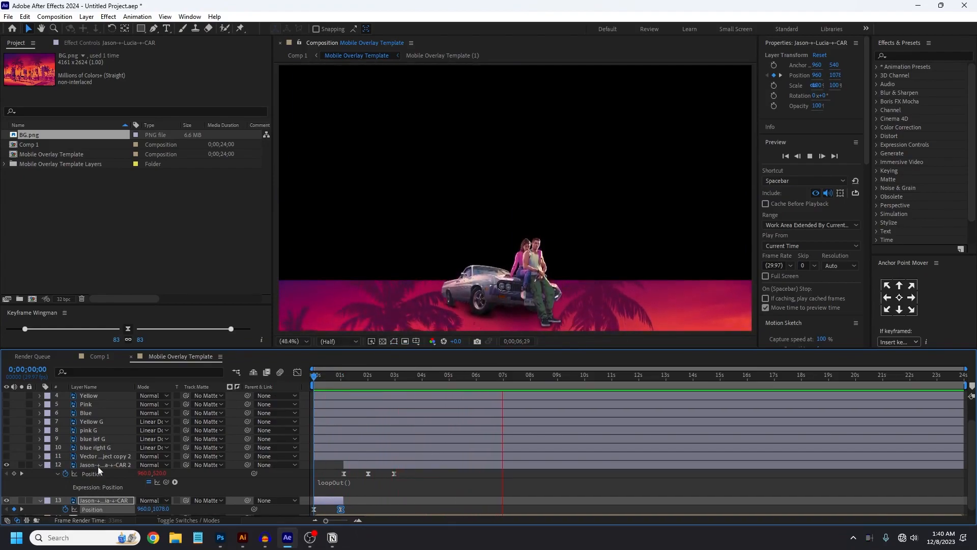
{"action": "left_click", "coordinate": [41, 465]}
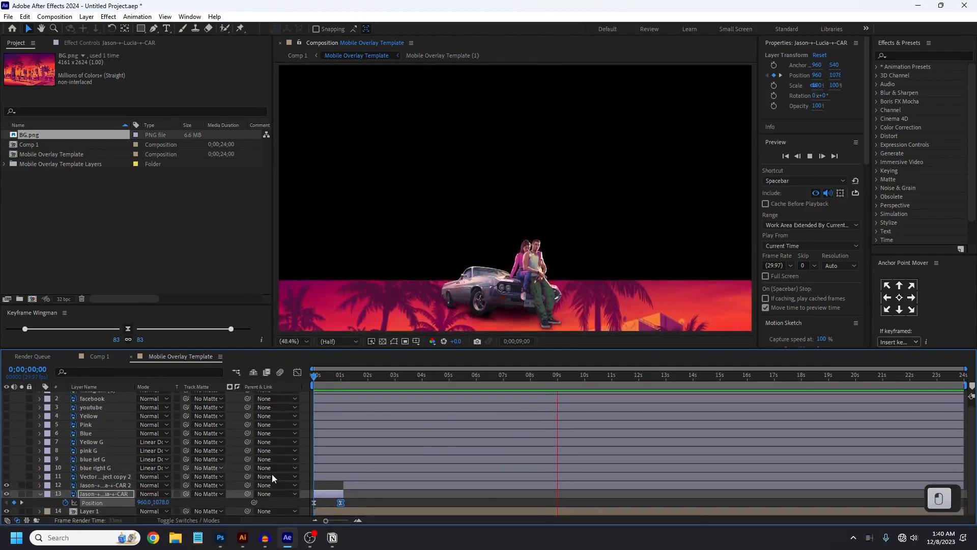
{"action": "left_click", "coordinate": [41, 494]}
{"action": "key", "text": "space"}
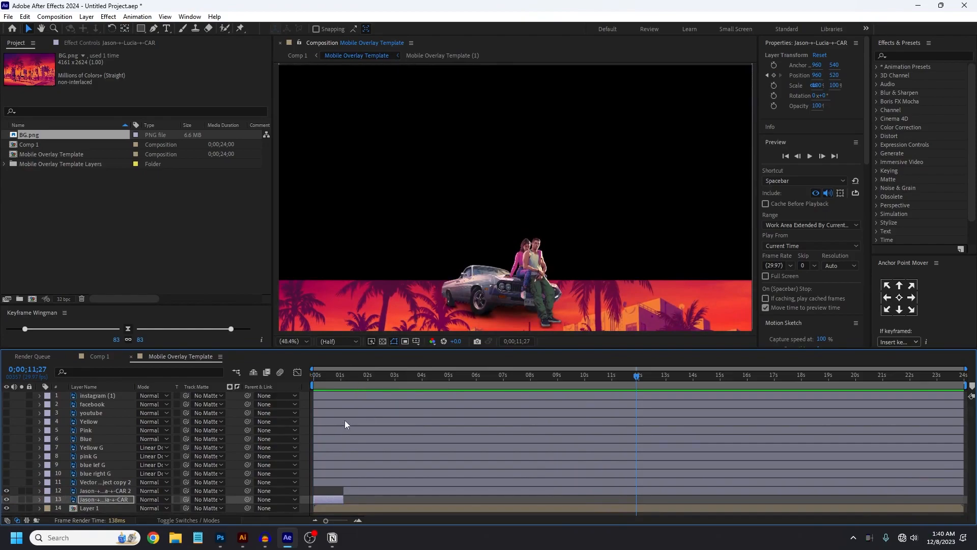
{"action": "key", "text": "Home"}
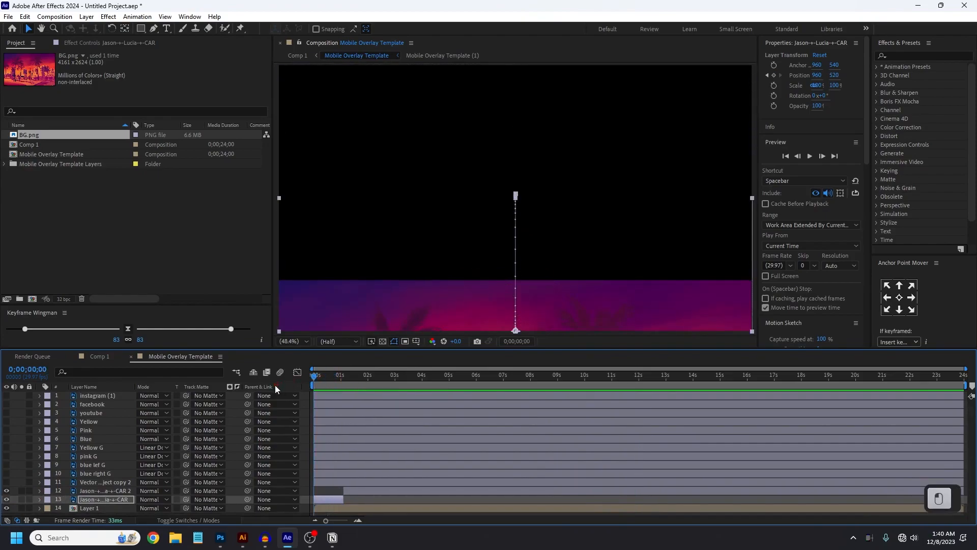
{"action": "key", "text": "space"}
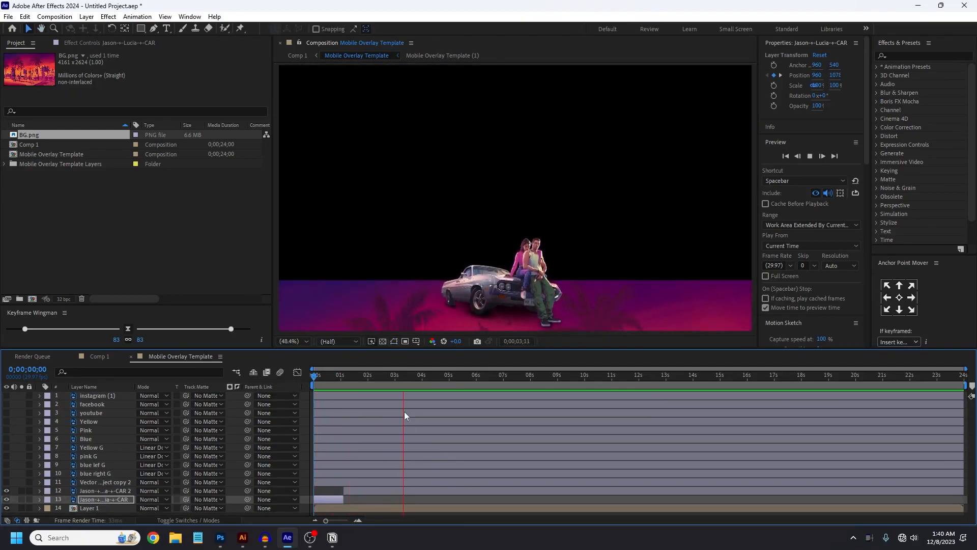
{"action": "key", "text": "space"}
{"action": "left_click", "coordinate": [282, 389]}
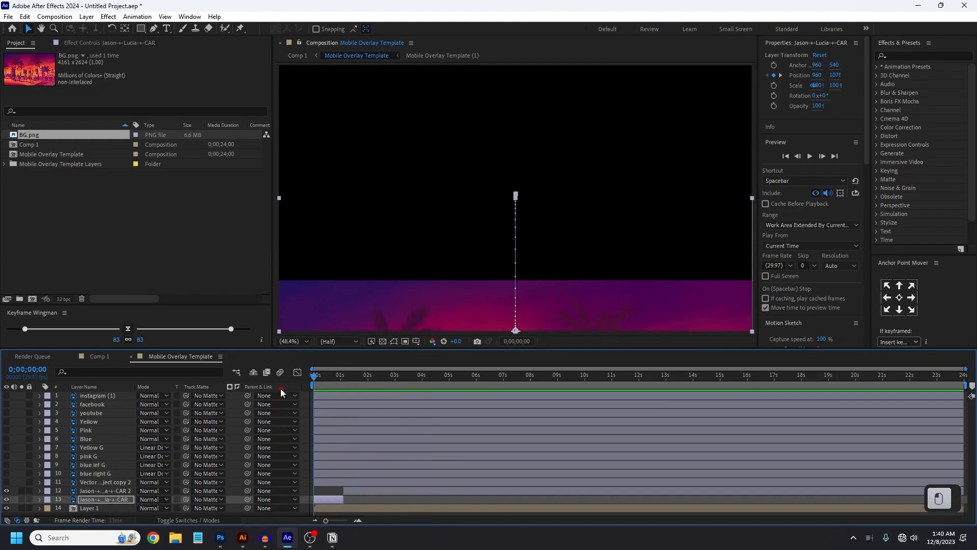
Step: Show the Maxmo Play logo layer and add Position keyframes at 0;00;00;00 and 0;00;00;29
{"action": "left_click_drag", "start_coordinate": [6, 491], "coordinate": [6, 482]}
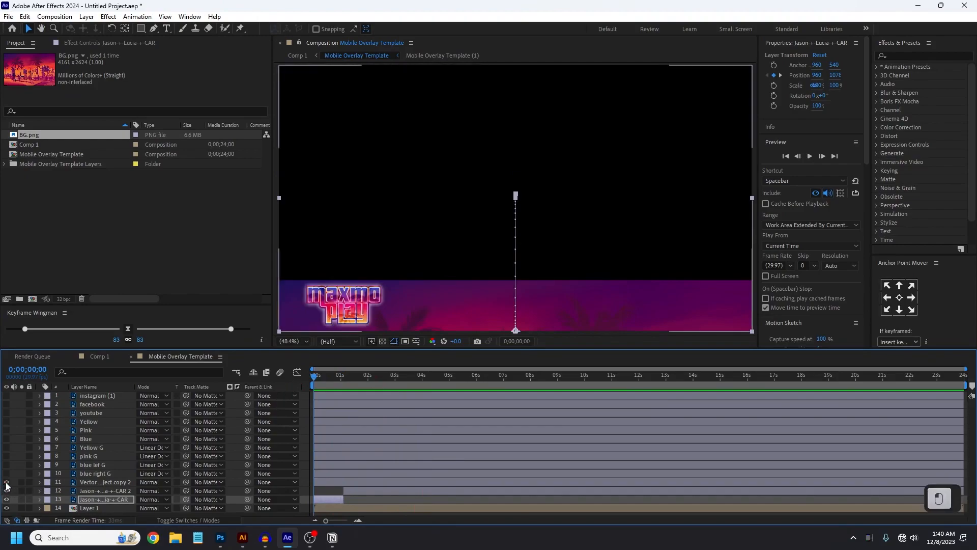
{"action": "left_click", "coordinate": [95, 482]}
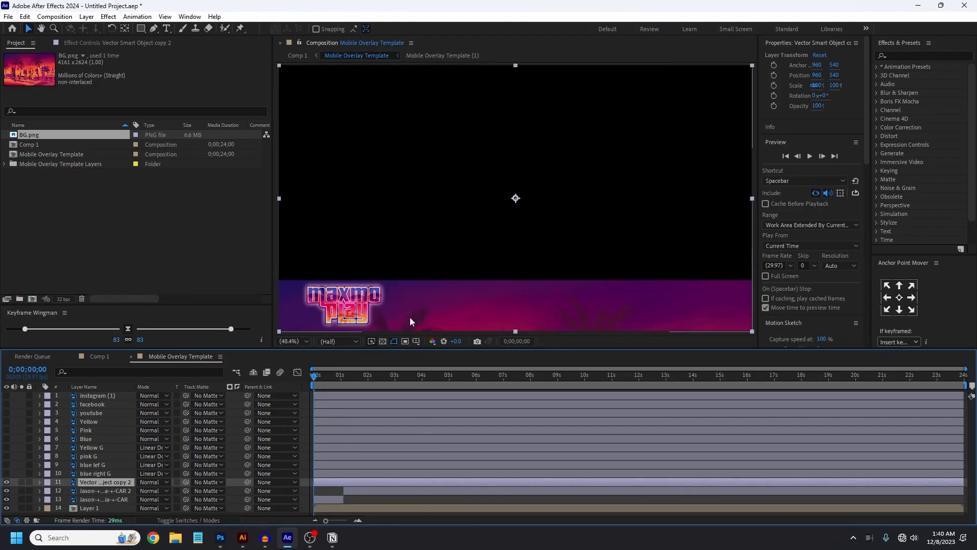
{"action": "key", "text": "p"}
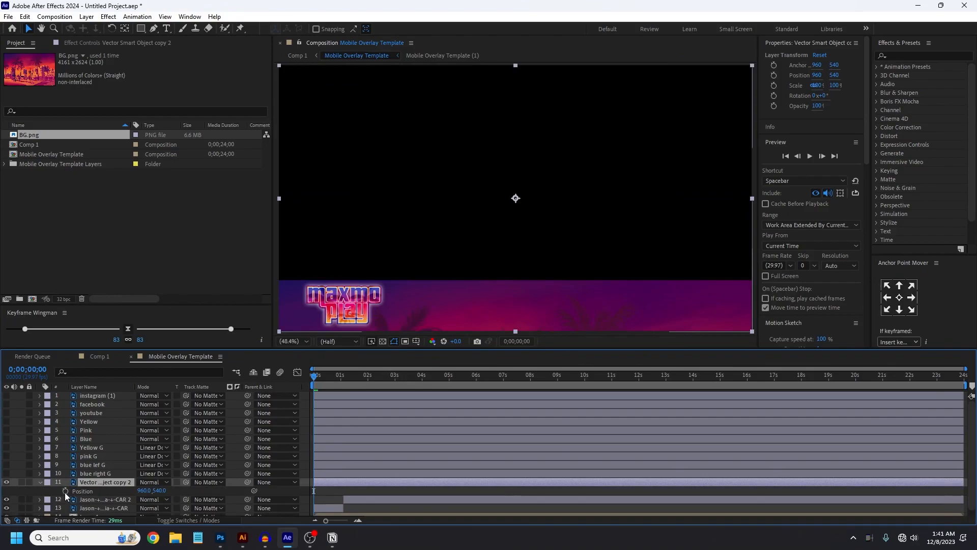
{"action": "left_click", "coordinate": [65, 491]}
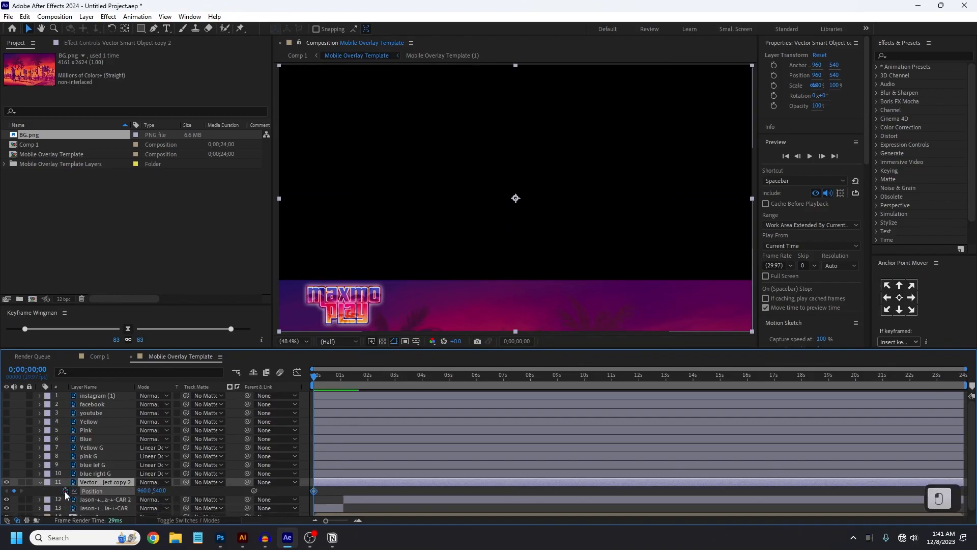
{"action": "left_click", "coordinate": [339, 383]}
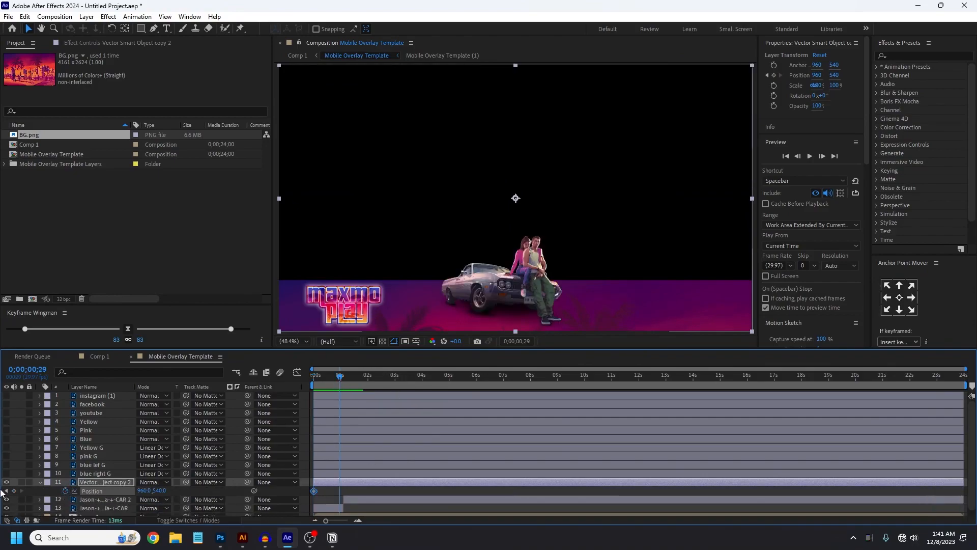
{"action": "left_click", "coordinate": [14, 491]}
Step: Set the logo layer's Position to 421, 540 at 0;00;00;00 and apply Easy Ease to both Position keyframes
{"action": "left_click", "coordinate": [7, 491]}
{"action": "left_click", "coordinate": [314, 491]}
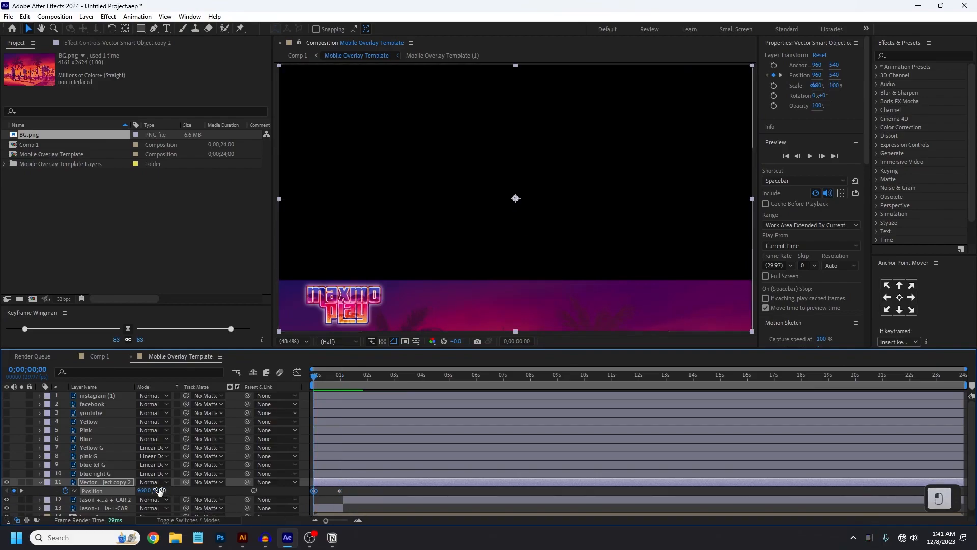
{"action": "left_click_drag", "start_coordinate": [144, 490], "coordinate": [8, 490]}
{"action": "left_click_drag", "start_coordinate": [352, 487], "coordinate": [306, 494]}
{"action": "key", "text": "F9"}
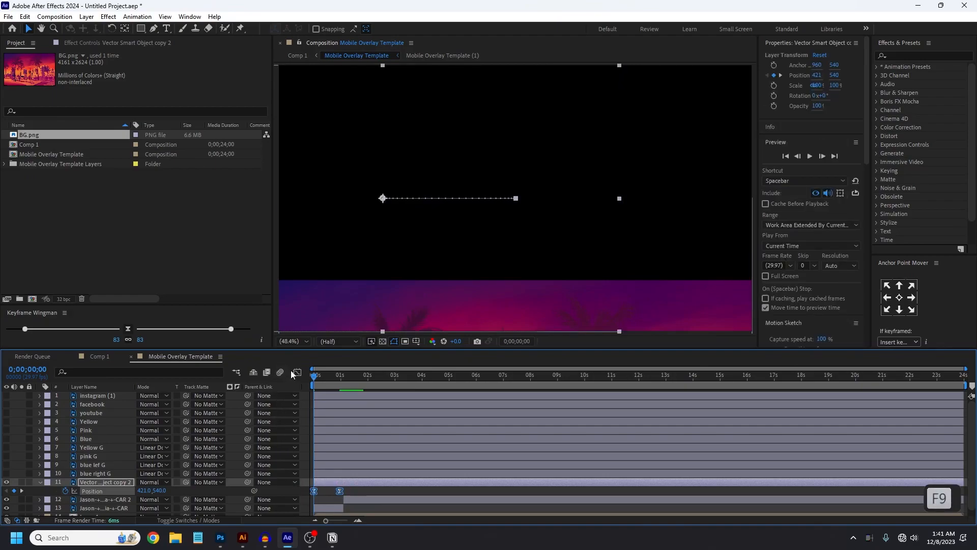
Step: Reshape the logo's Position speed graph into a steep central peak with long eases at both ends, and preview the slide-in
{"action": "left_click", "coordinate": [296, 373]}
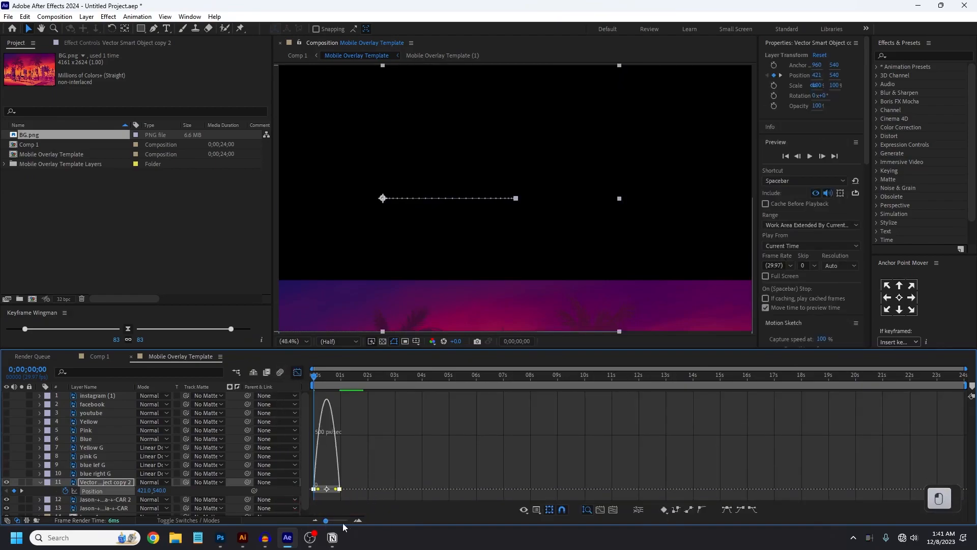
{"action": "left_click", "coordinate": [358, 521]}
{"action": "left_click_drag", "start_coordinate": [487, 492], "coordinate": [443, 492]}
{"action": "left_click_drag", "start_coordinate": [348, 491], "coordinate": [397, 491]}
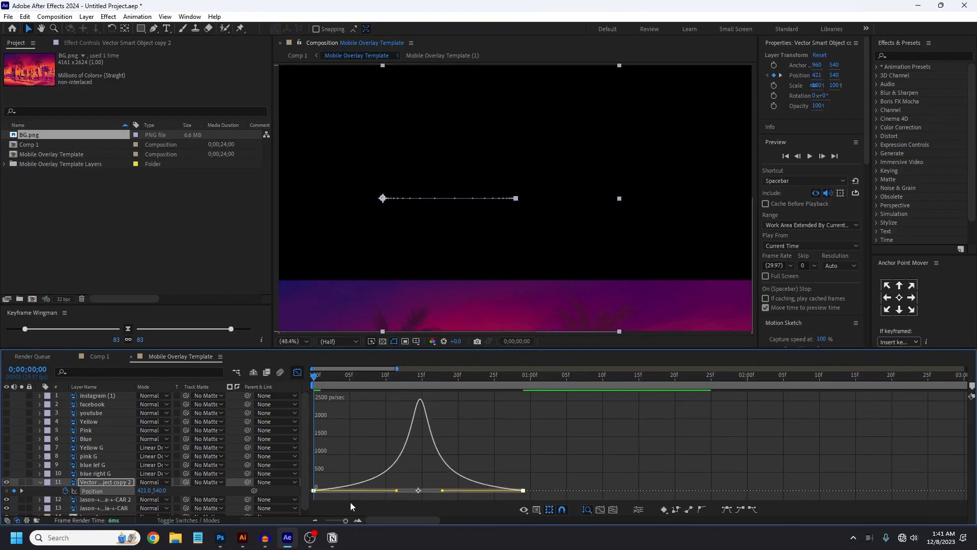
{"action": "left_click", "coordinate": [297, 374]}
{"action": "key", "text": "space"}
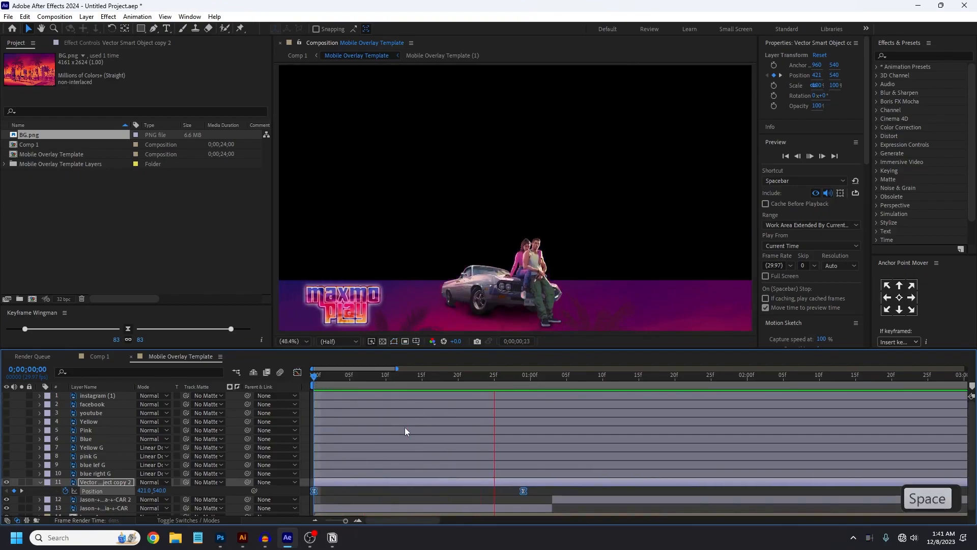
{"action": "key", "text": "space"}
Step: Shift the logo layer in time so it starts just before 0;00;01;00, and preview the entrance from the start
{"action": "scroll", "coordinate": [405, 416], "scroll_direction": "down", "scroll_amount": 5}
{"action": "scroll", "coordinate": [366, 466], "scroll_direction": "down", "scroll_amount": 1}
{"action": "left_click_drag", "start_coordinate": [342, 486], "coordinate": [362, 488]}
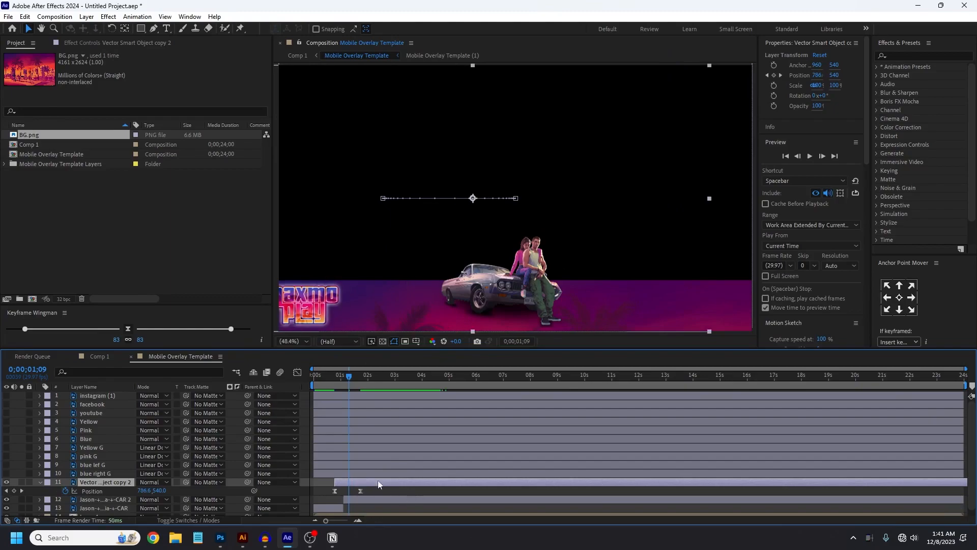
{"action": "left_click_drag", "start_coordinate": [342, 377], "coordinate": [300, 378]}
{"action": "key", "text": "space"}
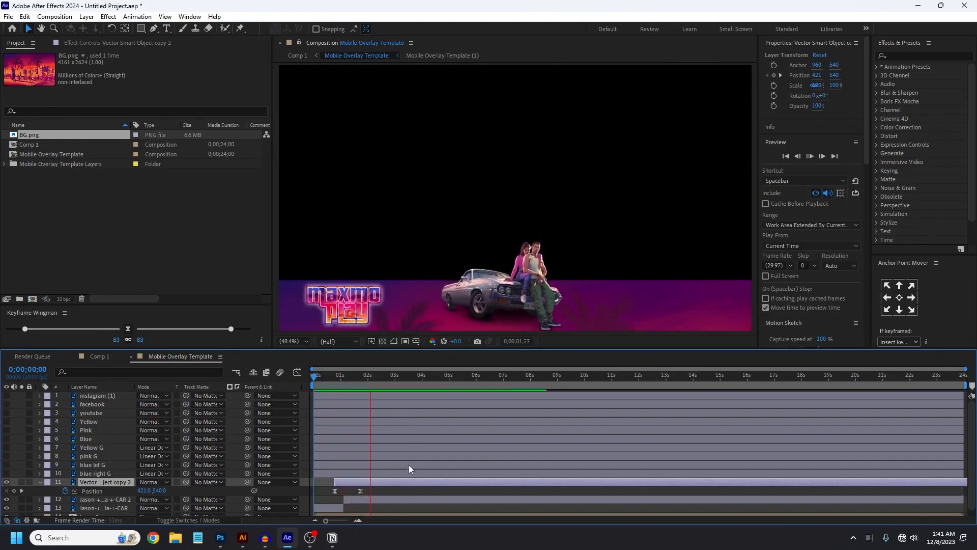
{"action": "key", "text": "space"}
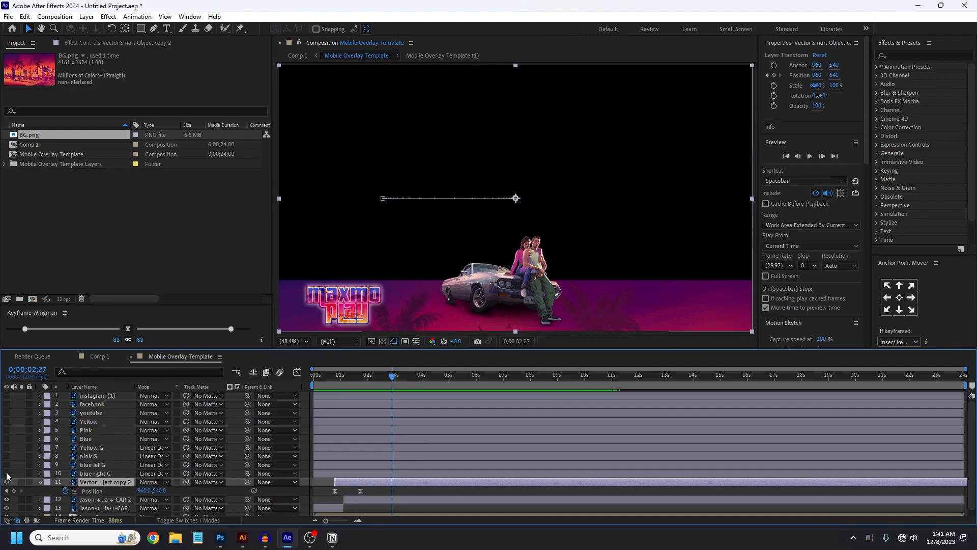
Step: Show the four logo glow layers, check their Opacity, and hide Yellow G, pink G and blue lef G again
{"action": "left_click_drag", "start_coordinate": [7, 473], "coordinate": [6, 448]}
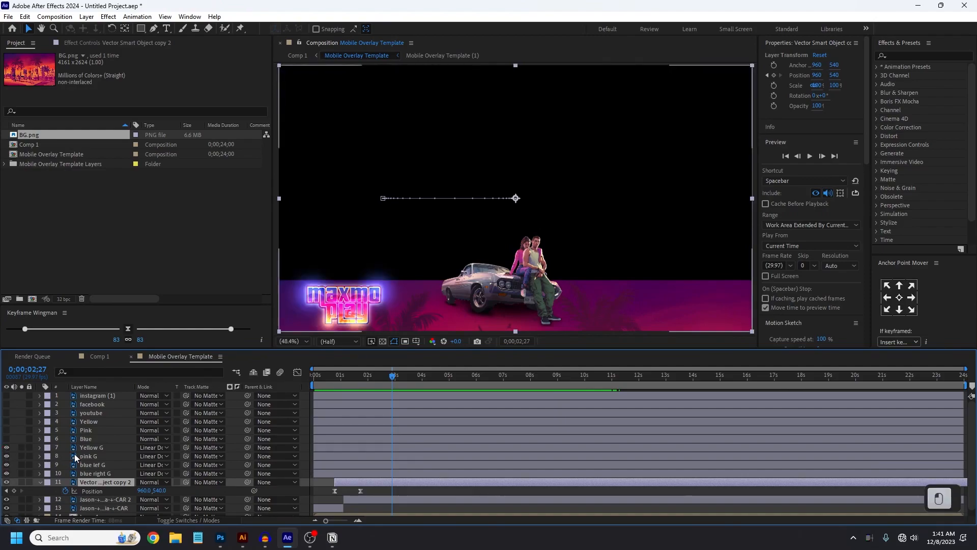
{"action": "left_click", "coordinate": [112, 448]}
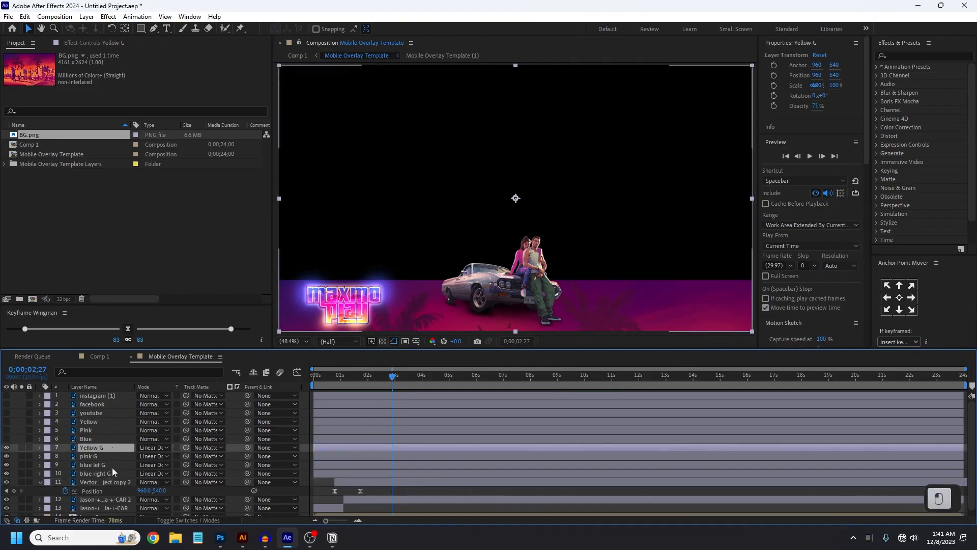
{"action": "left_click", "coordinate": [117, 473], "text": "shift"}
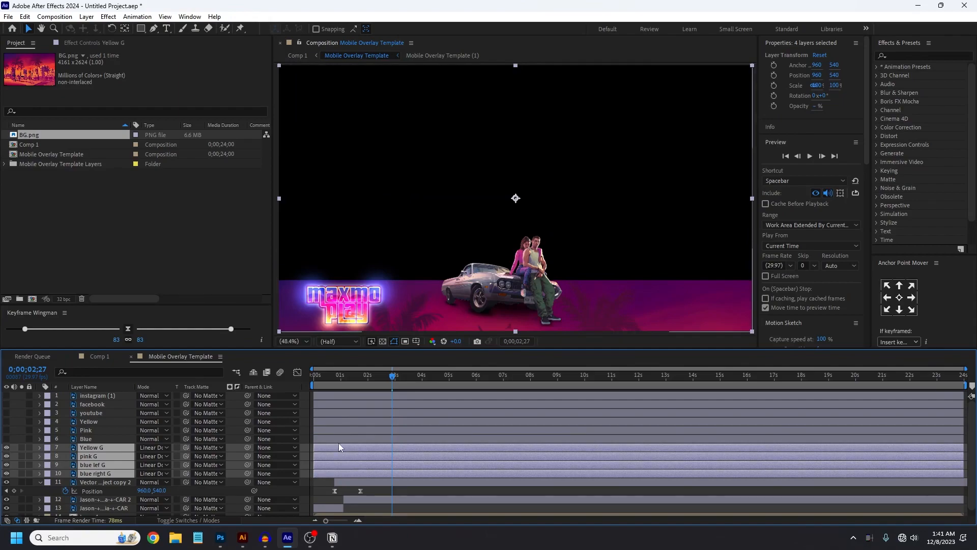
{"action": "key", "text": "u"}
{"action": "key", "text": "t"}
{"action": "scroll", "coordinate": [353, 460], "scroll_direction": "down", "scroll_amount": 2}
{"action": "scroll", "coordinate": [353, 459], "scroll_direction": "up", "scroll_amount": 1}
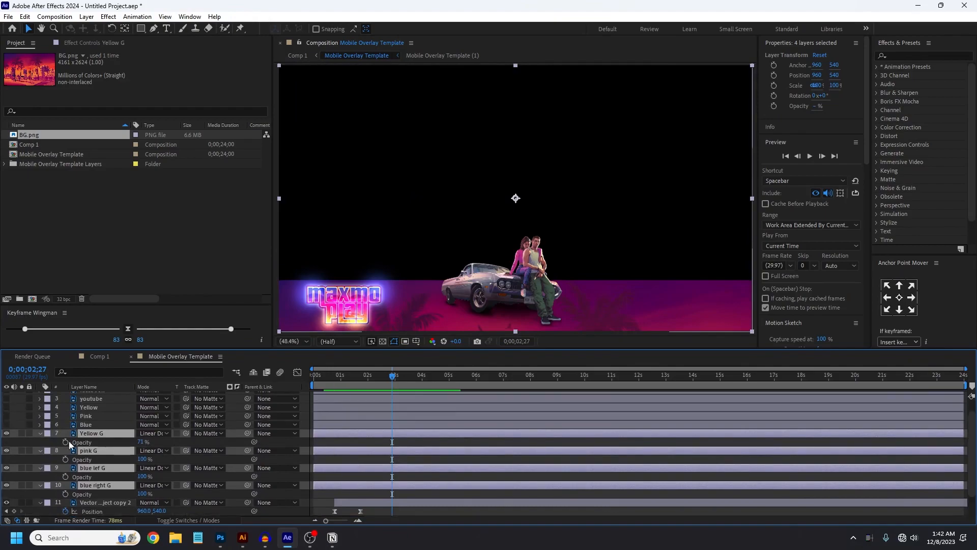
{"action": "key", "text": "t"}
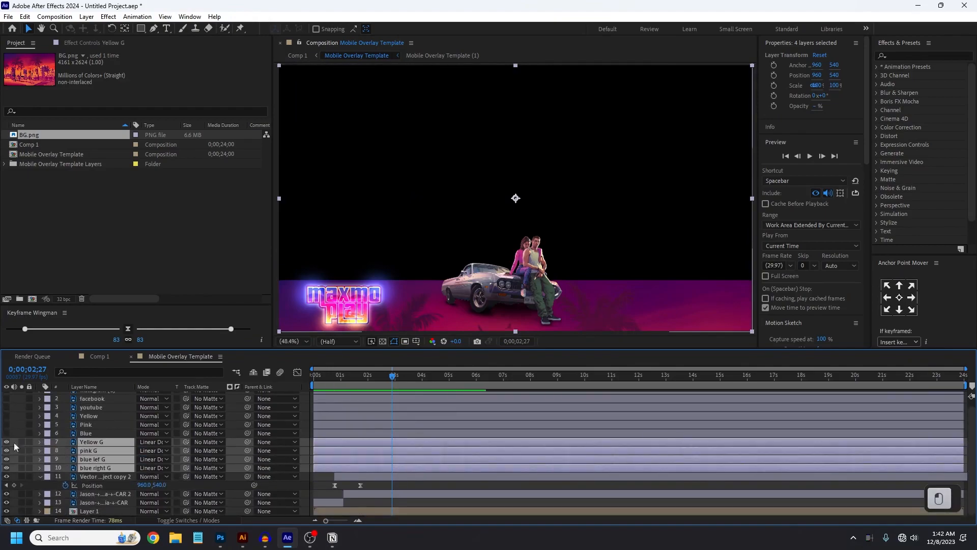
{"action": "left_click_drag", "start_coordinate": [5, 445], "coordinate": [5, 459]}
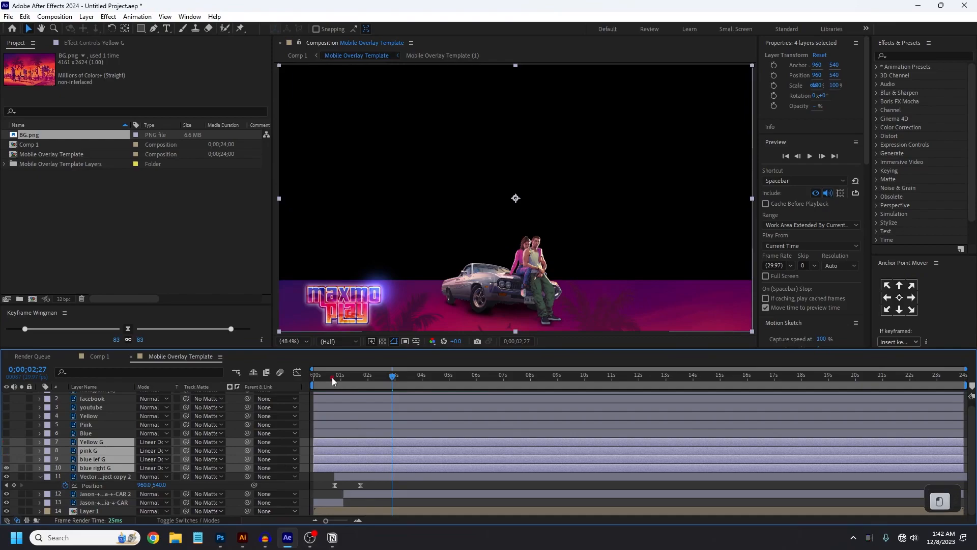
Step: Add Opacity keyframes to the blue right G layer at 0;00;00;00 and 0;00;01;00, and one of 0% at 0;00;02;00
{"action": "left_click", "coordinate": [332, 378]}
{"action": "key", "text": "Home"}
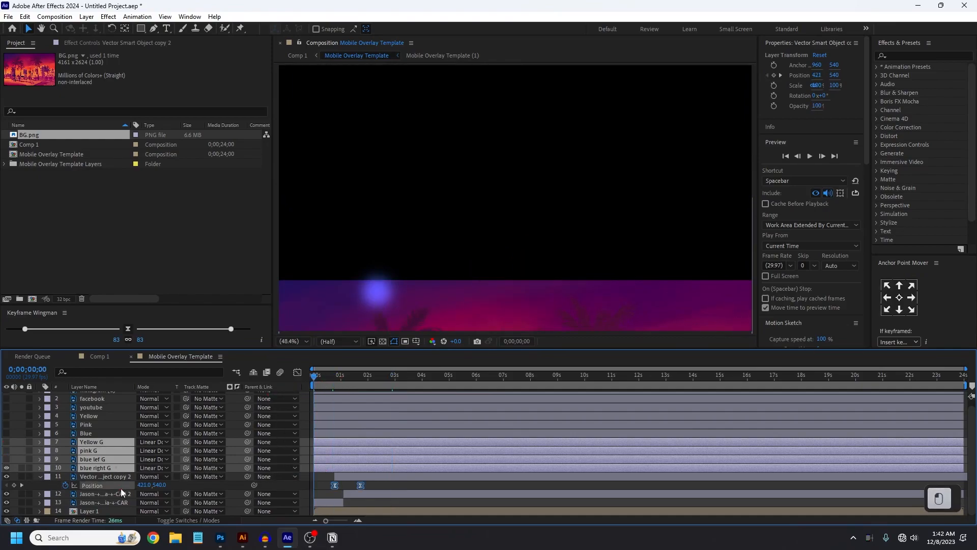
{"action": "left_click", "coordinate": [112, 469]}
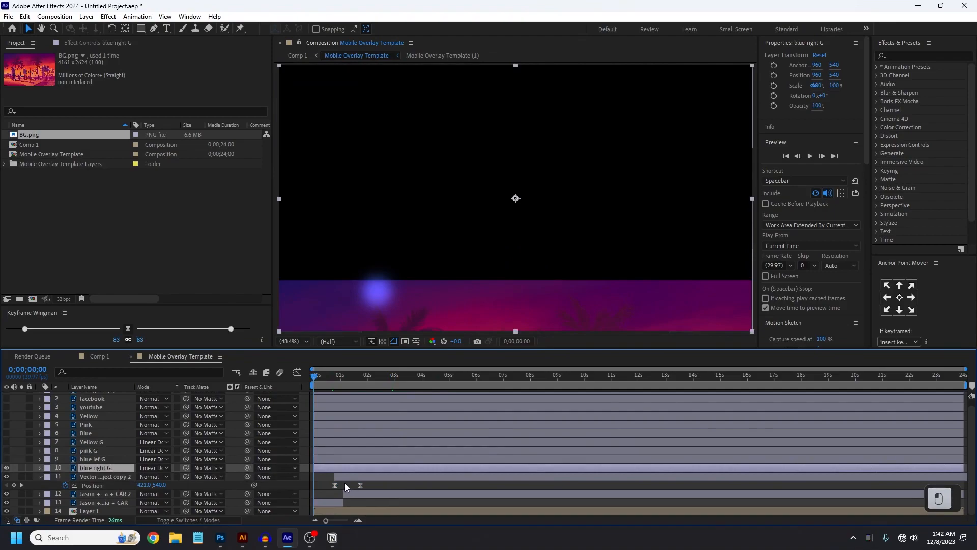
{"action": "key", "text": "t"}
{"action": "left_click", "coordinate": [64, 476]}
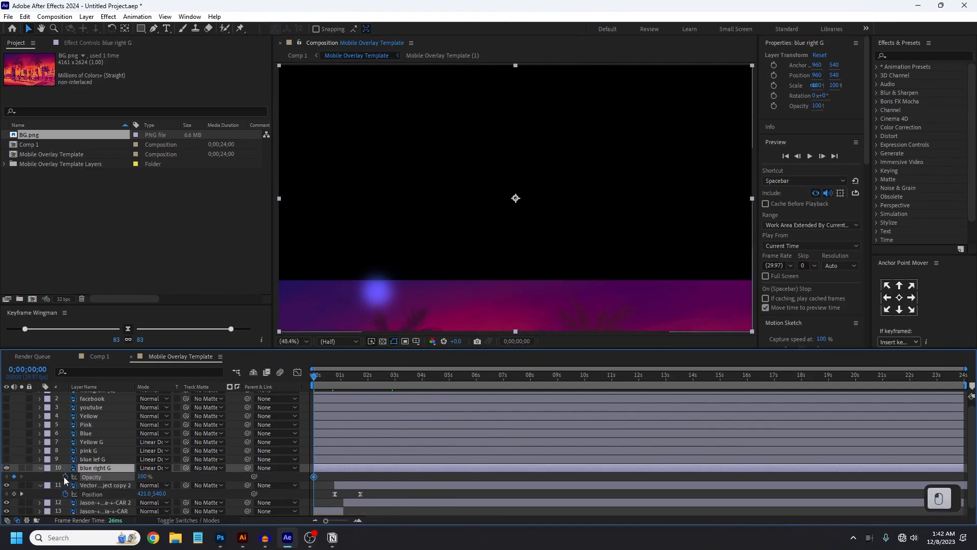
{"action": "left_click", "coordinate": [341, 377]}
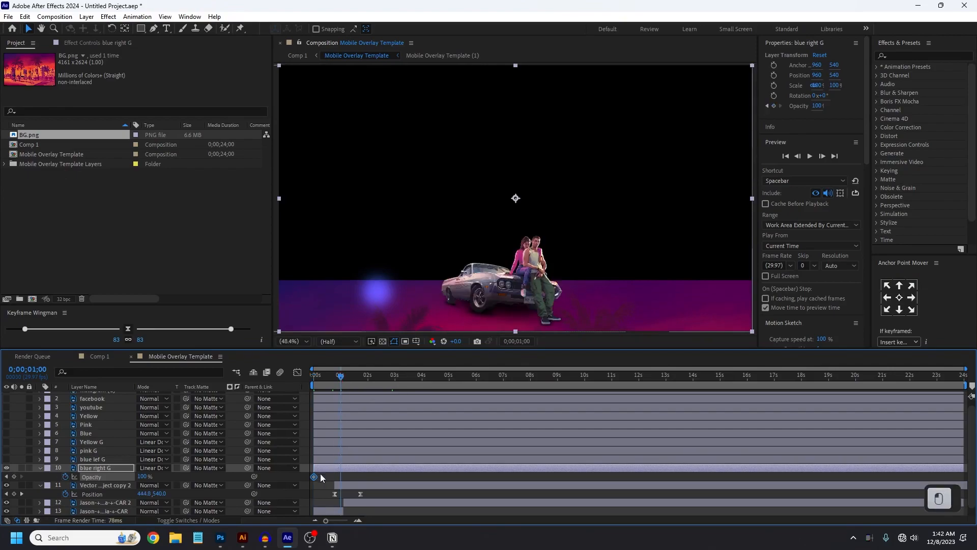
{"action": "left_click", "coordinate": [14, 477]}
{"action": "left_click", "coordinate": [370, 380]}
{"action": "left_click", "coordinate": [144, 475]}
{"action": "left_click", "coordinate": [143, 477]}
{"action": "type", "text": "0"}
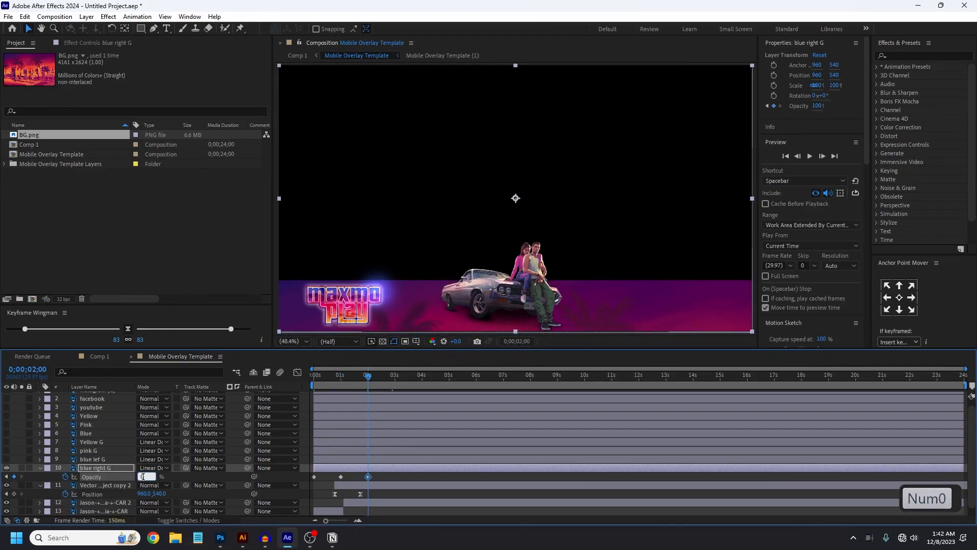
{"action": "key", "text": "Return"}
Step: Set the blue right G layer's Opacity to 0% at its first keyframe, 0;00;00;00
{"action": "left_click", "coordinate": [6, 477]}
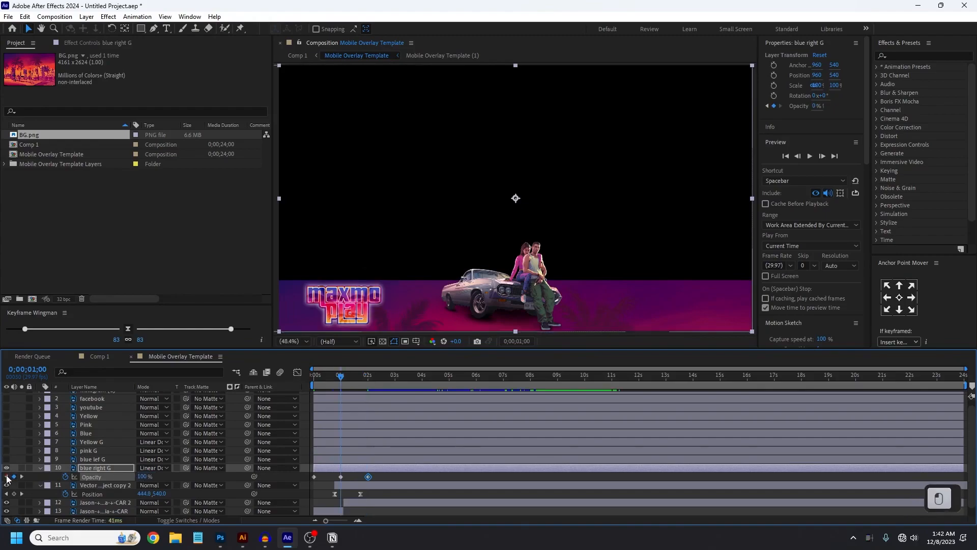
{"action": "left_click", "coordinate": [6, 477]}
{"action": "left_click", "coordinate": [316, 475]}
{"action": "left_click", "coordinate": [142, 477]}
{"action": "type", "text": "0"}
{"action": "key", "text": "Return"}
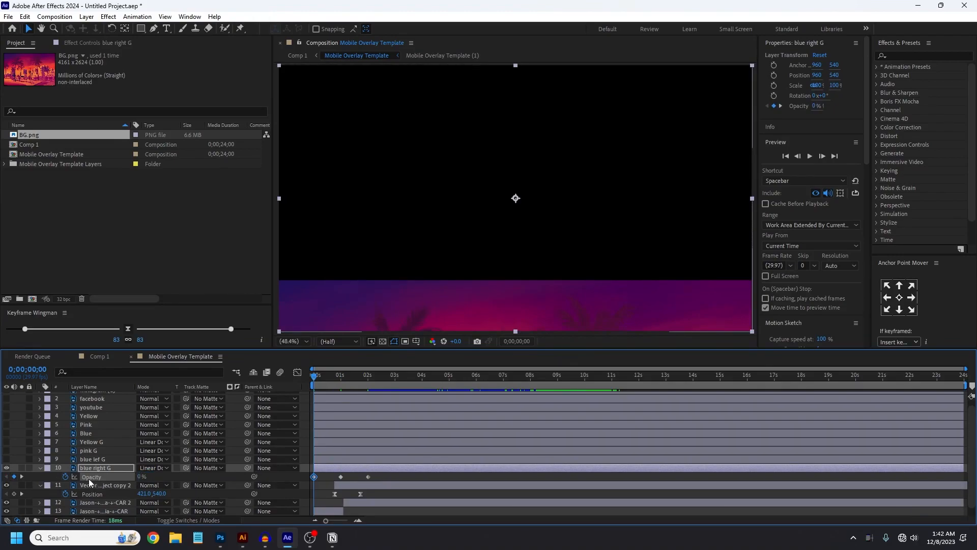
Step: Add a loopOut() expression to the blue right G layer's Opacity and preview the pulsing glow
{"action": "left_click", "coordinate": [65, 476], "text": "alt"}
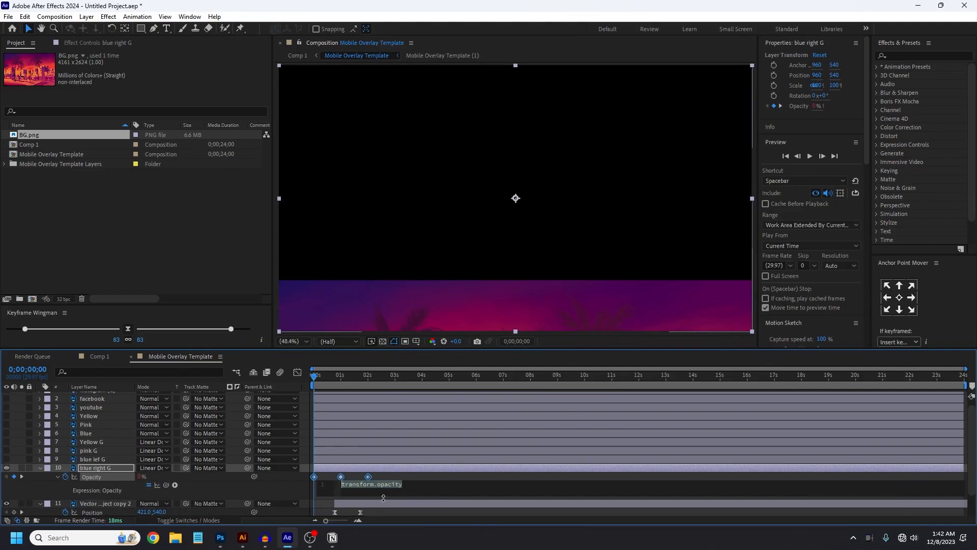
{"action": "type", "text": "loop"}
{"action": "key", "text": "Return"}
{"action": "left_click", "coordinate": [401, 469]}
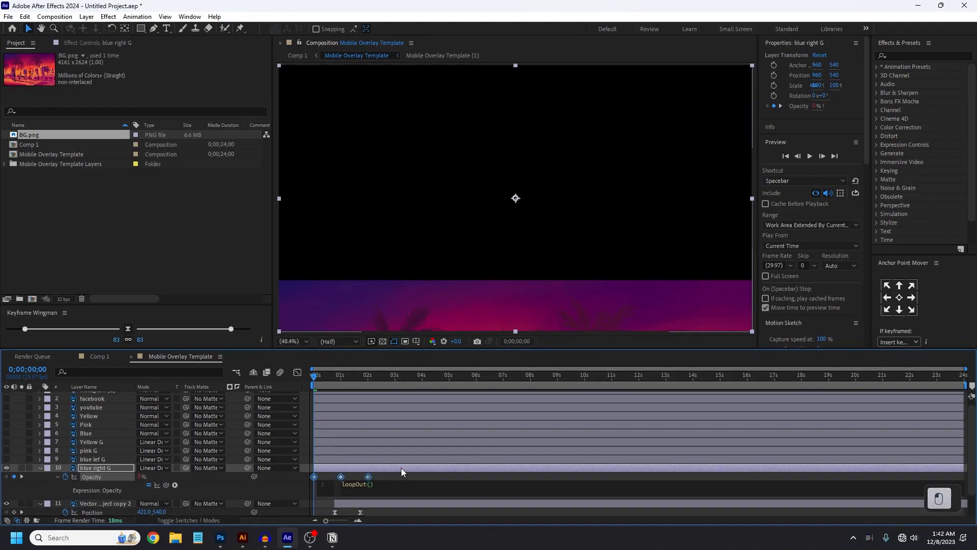
{"action": "key", "text": "space"}
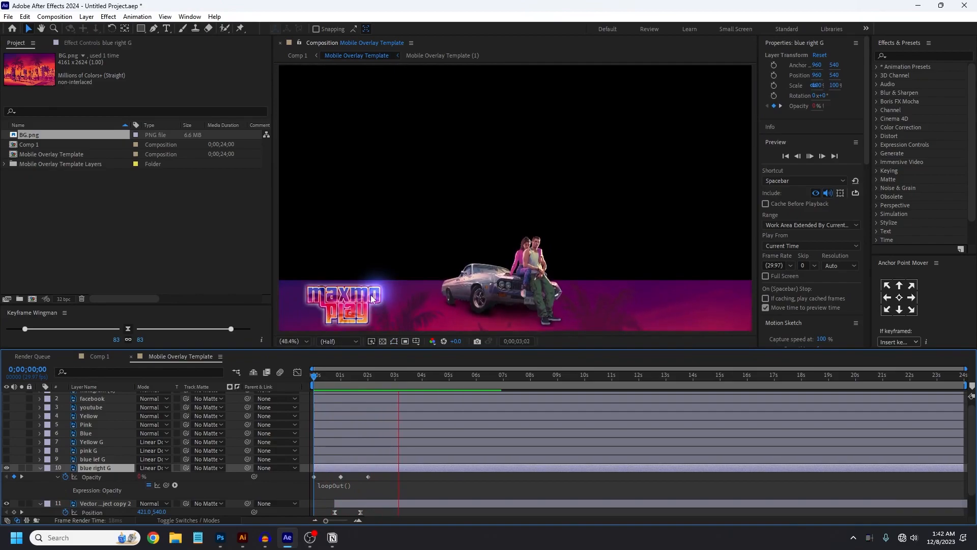
{"action": "key", "text": "space"}
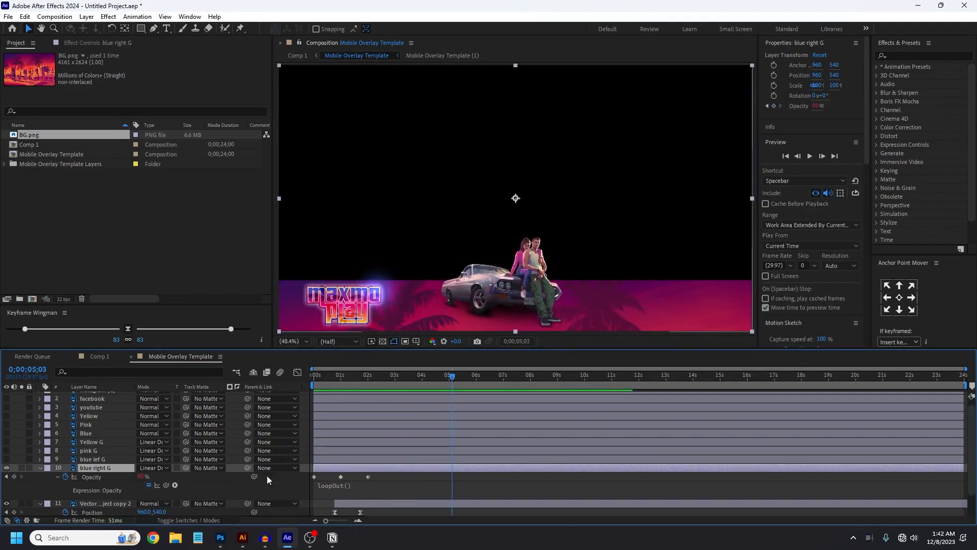
Step: Copy the blue right G layer's Opacity keyframes with their expression onto Yellow G, pink G and blue lef G
{"action": "left_click_drag", "start_coordinate": [382, 475], "coordinate": [304, 494]}
{"action": "key", "text": "ctrl+c"}
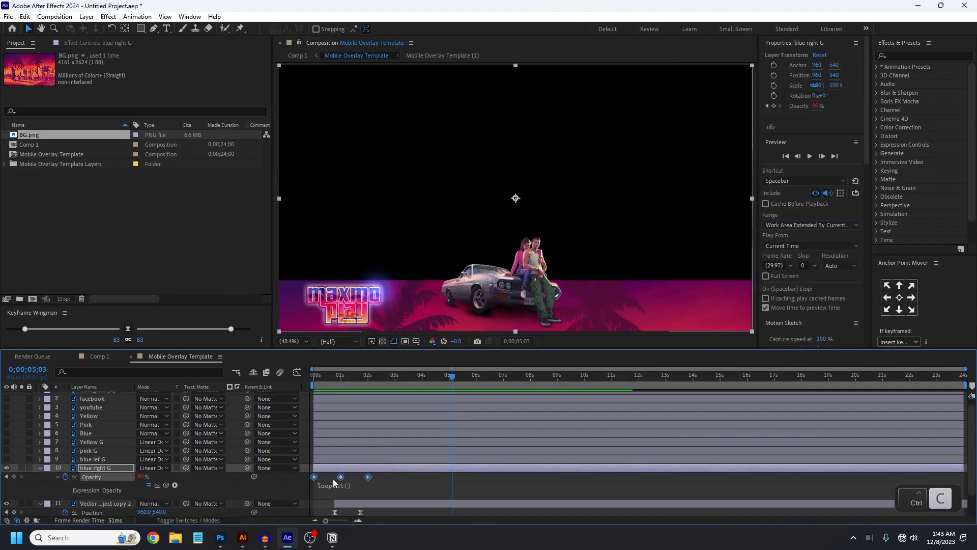
{"action": "left_click", "coordinate": [334, 456]}
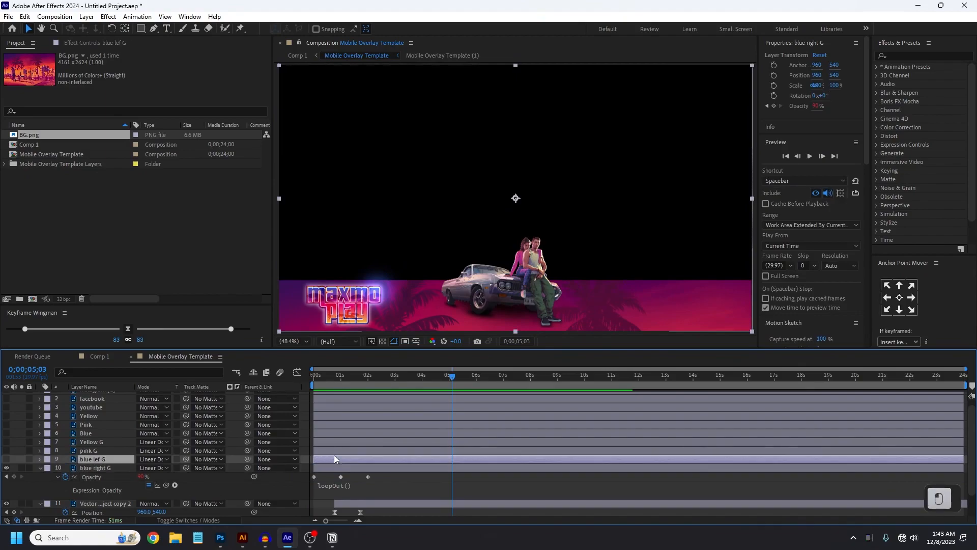
{"action": "left_click", "coordinate": [84, 441], "text": "shift"}
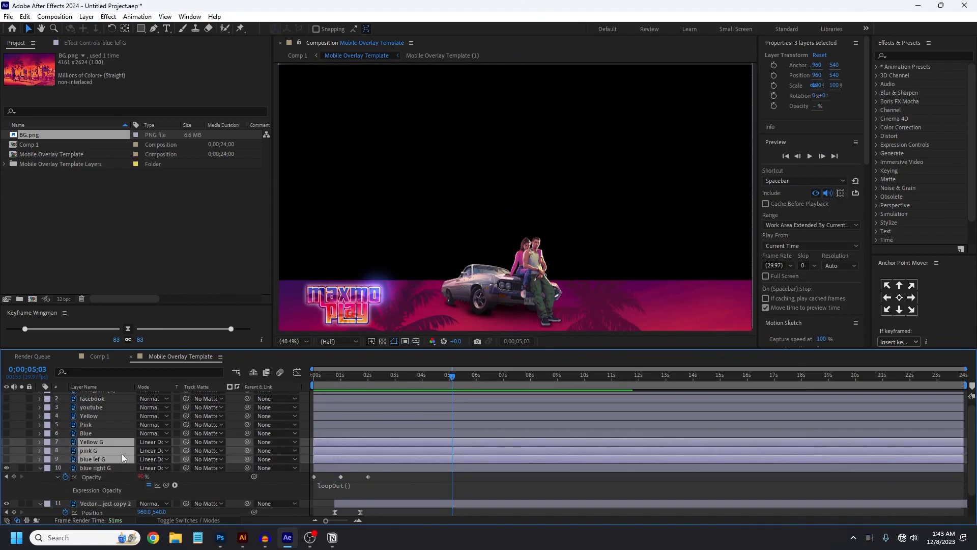
{"action": "key", "text": "ctrl+v"}
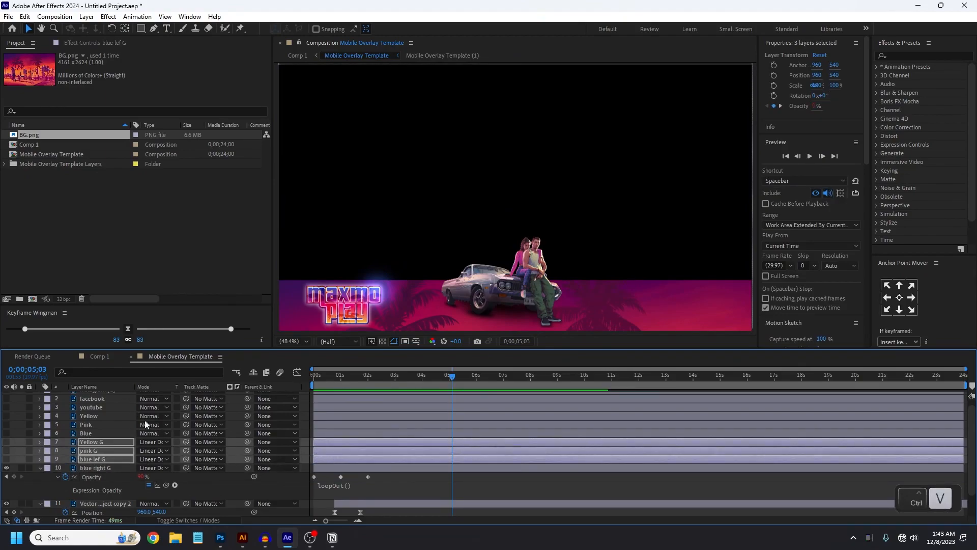
{"action": "left_click", "coordinate": [26, 17]}
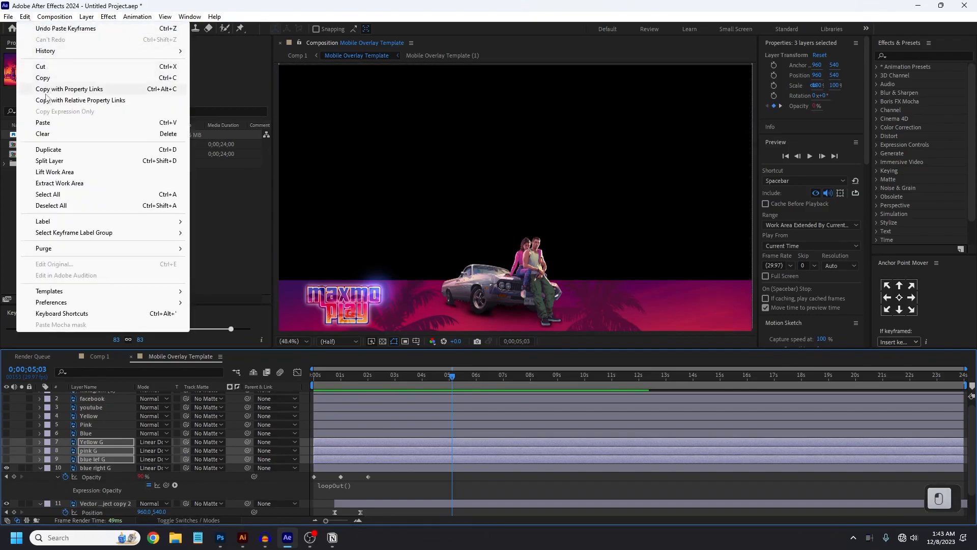
{"action": "left_click", "coordinate": [316, 4]}
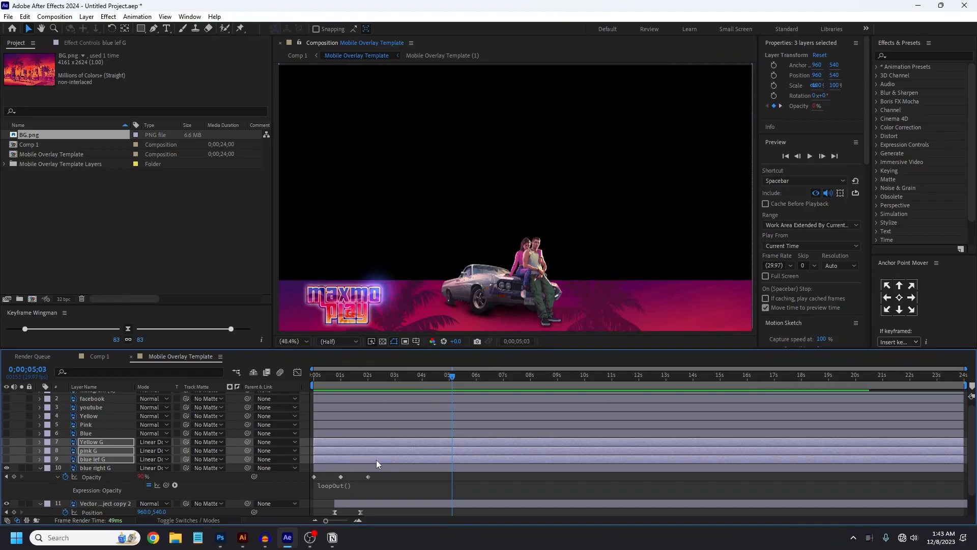
{"action": "key", "text": "ctrl+v"}
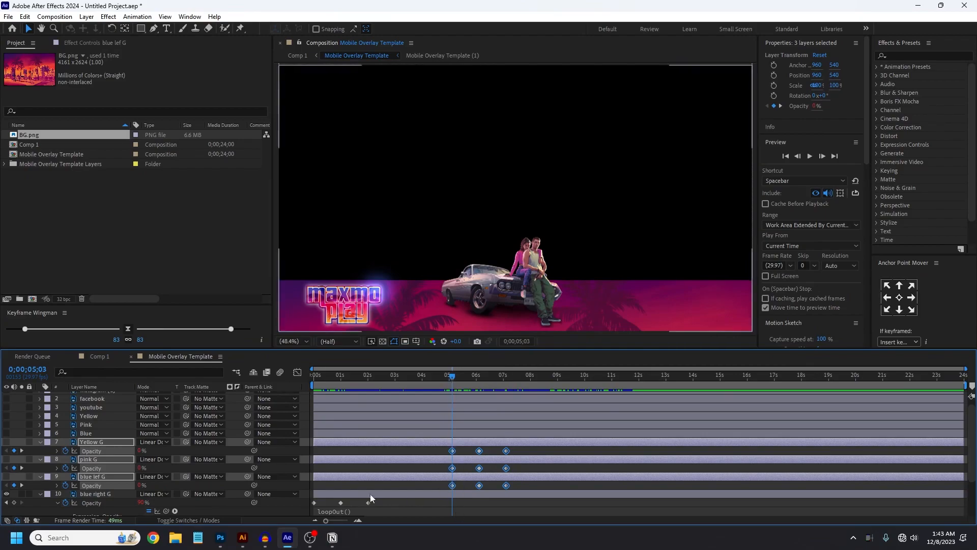
Step: Move the pasted Opacity keyframes to the start of the timeline, then show the three glow layers and collapse their properties
{"action": "left_click_drag", "start_coordinate": [455, 454], "coordinate": [315, 452]}
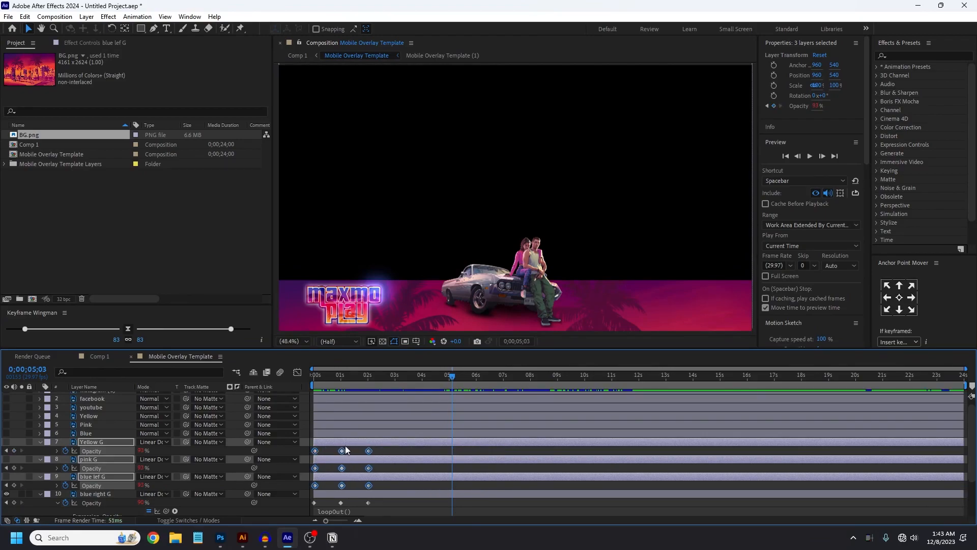
{"action": "left_click_drag", "start_coordinate": [6, 442], "coordinate": [6, 476]}
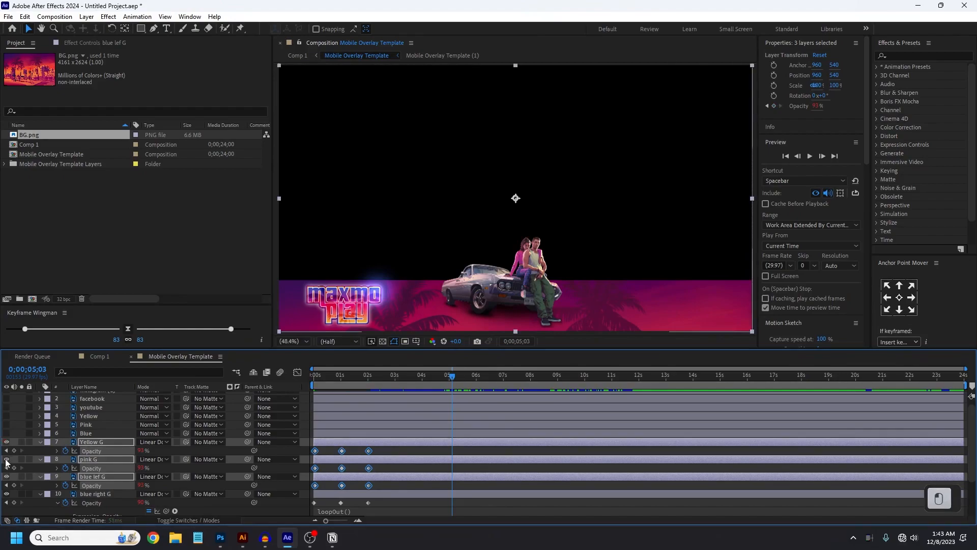
{"action": "left_click", "coordinate": [40, 442]}
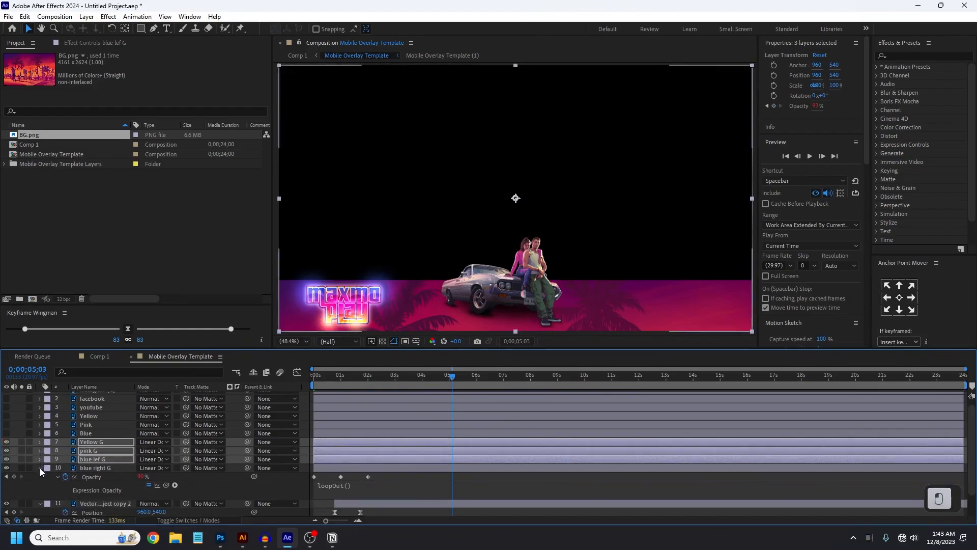
Step: Collapse blue right G, select all four glow layers together and reveal their Opacity keyframes
{"action": "left_click", "coordinate": [40, 468]}
{"action": "left_click_drag", "start_coordinate": [346, 378], "coordinate": [337, 381]}
{"action": "left_click", "coordinate": [346, 468], "text": "shift"}
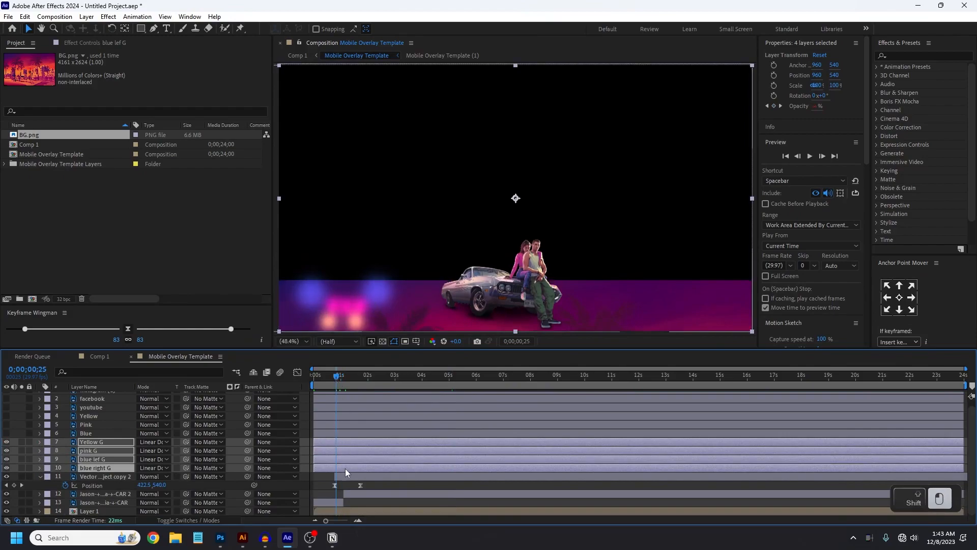
{"action": "key", "text": "u"}
{"action": "scroll", "coordinate": [381, 478], "scroll_direction": "down", "scroll_amount": 2}
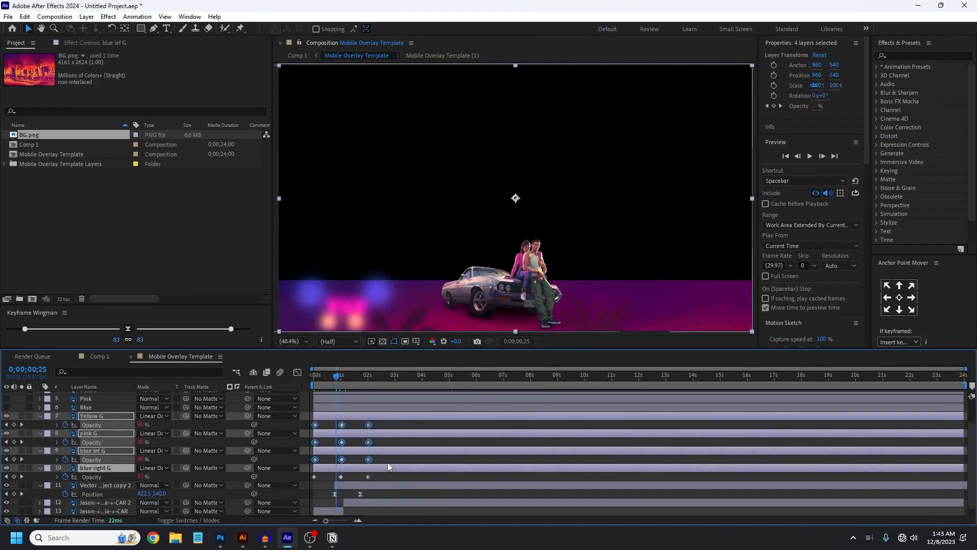
Step: Shift Yellow G, pink G, blue lef G and blue right G together to start at about 2.4 seconds, after the logo's slide-in
{"action": "left_click", "coordinate": [385, 461]}
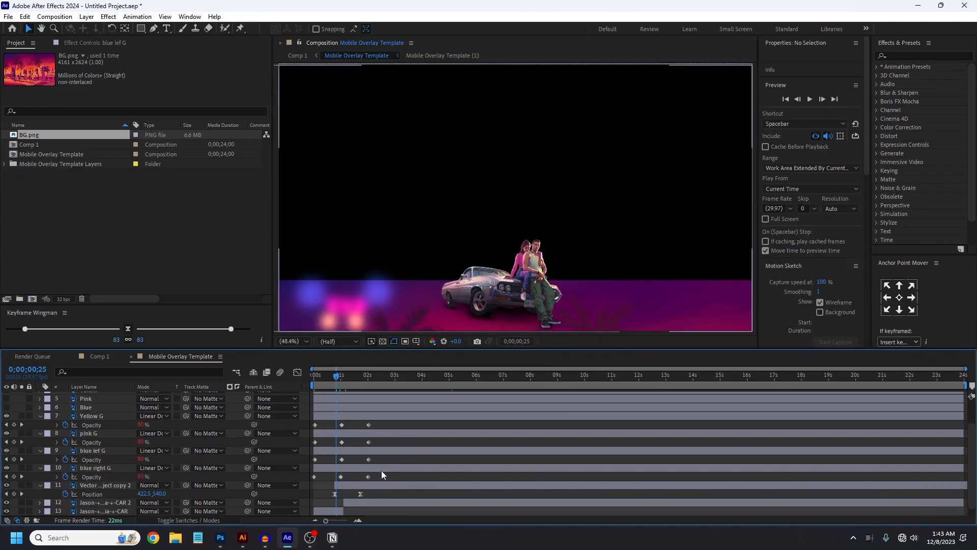
{"action": "left_click", "coordinate": [380, 470]}
{"action": "left_click", "coordinate": [383, 450], "text": "shift"}
{"action": "left_click", "coordinate": [381, 433], "text": "shift"}
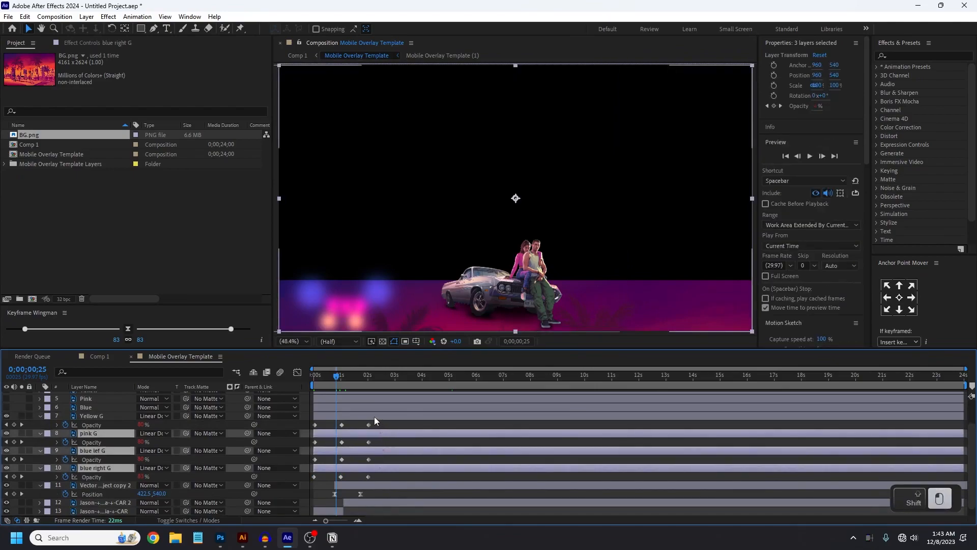
{"action": "left_click", "coordinate": [372, 416], "text": "shift"}
{"action": "left_click_drag", "start_coordinate": [394, 416], "coordinate": [473, 416]}
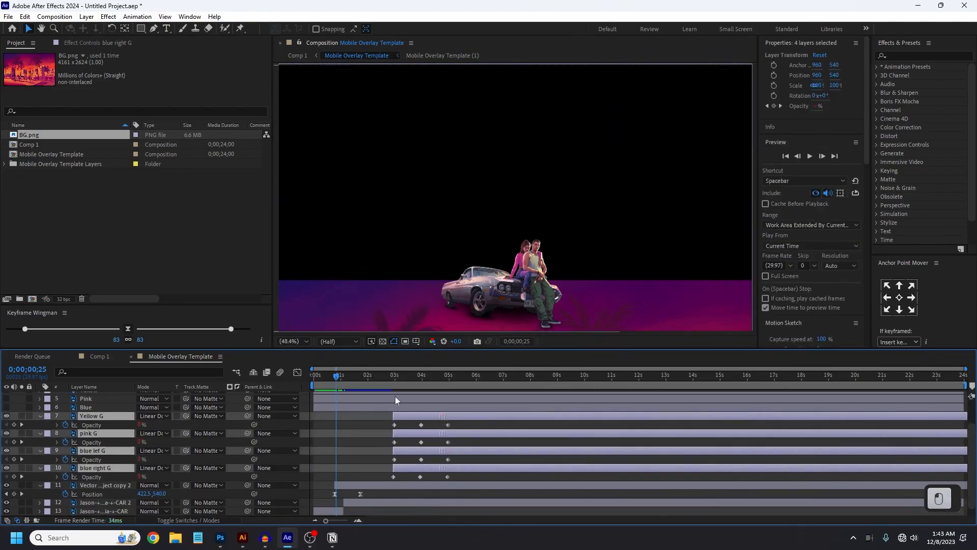
{"action": "left_click", "coordinate": [361, 381]}
{"action": "left_click_drag", "start_coordinate": [362, 381], "coordinate": [365, 383]}
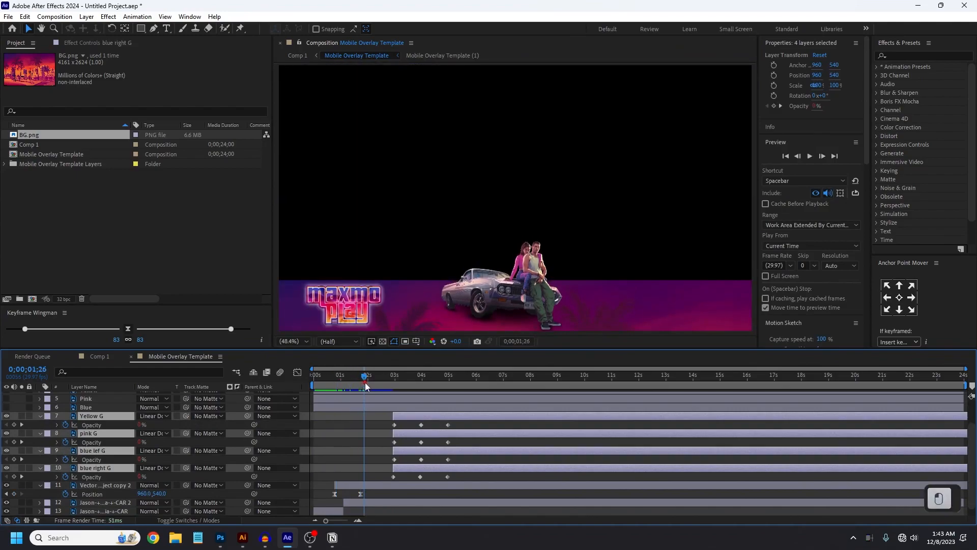
{"action": "left_click_drag", "start_coordinate": [400, 472], "coordinate": [372, 472]}
{"action": "key", "text": "ctrl+shift+a"}
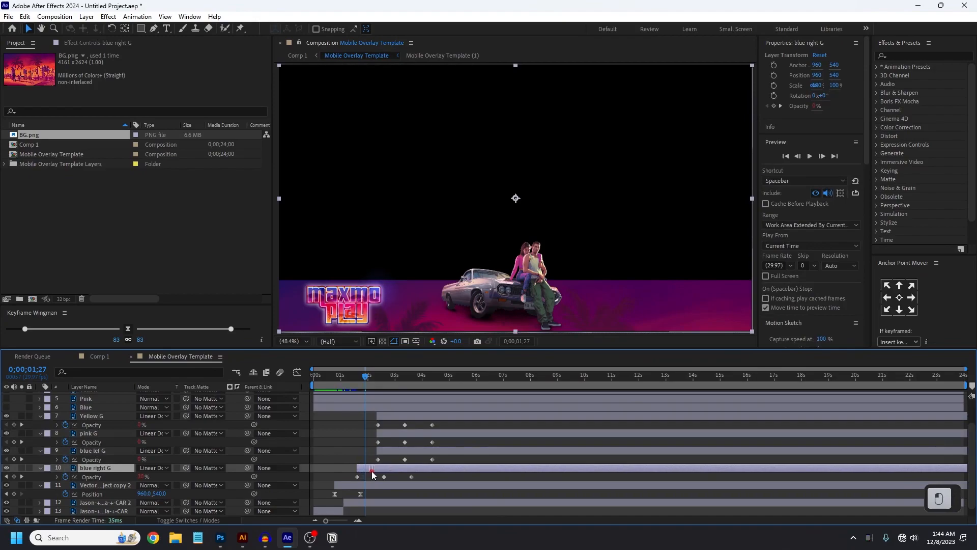
{"action": "key", "text": "ctrl+z"}
Step: Easy Ease all glow Opacity keyframes and stagger the layer starts from about 1 to 3.6 seconds, blue right G first and Yellow G last
{"action": "left_click_drag", "start_coordinate": [446, 423], "coordinate": [372, 479]}
{"action": "key", "text": "F9"}
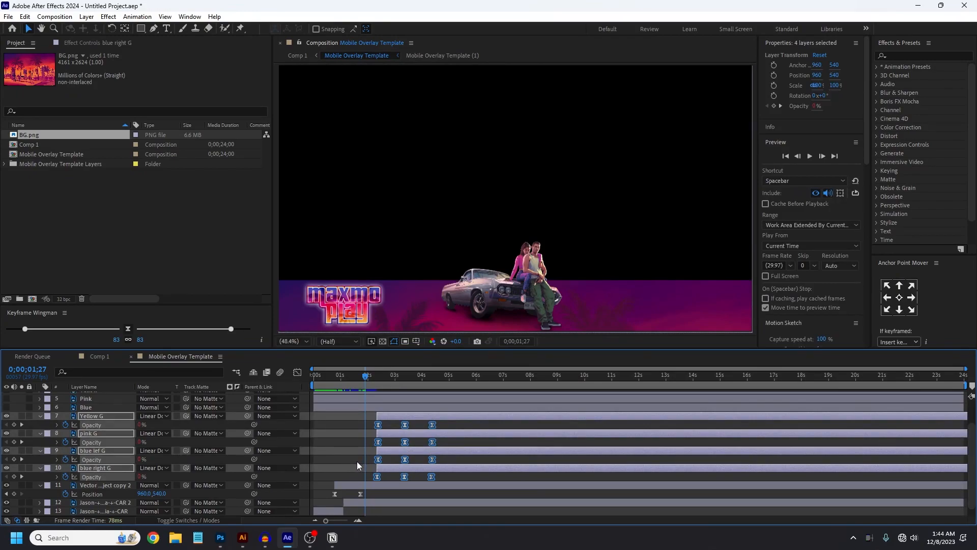
{"action": "left_click_drag", "start_coordinate": [391, 468], "coordinate": [402, 452]}
{"action": "left_click_drag", "start_coordinate": [395, 415], "coordinate": [431, 427]}
{"action": "key", "text": "space"}
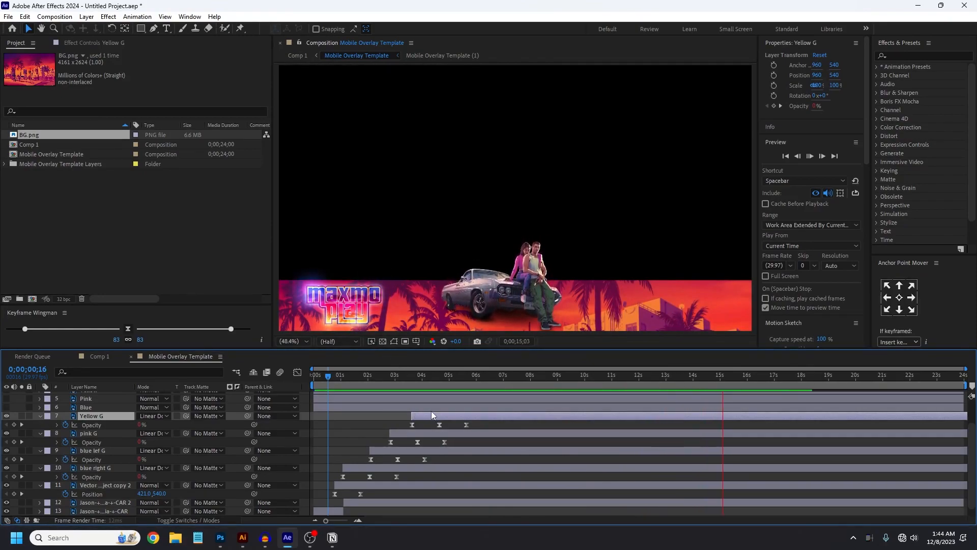
{"action": "key", "text": "space"}
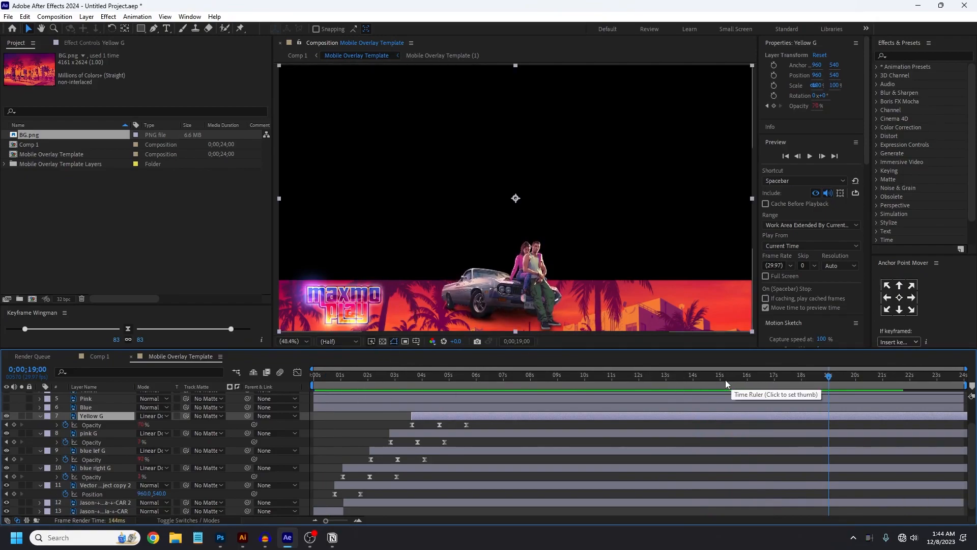
Step: Set the work area's end to 0;00;12;00 and preview the animation from the start
{"action": "left_click", "coordinate": [639, 380]}
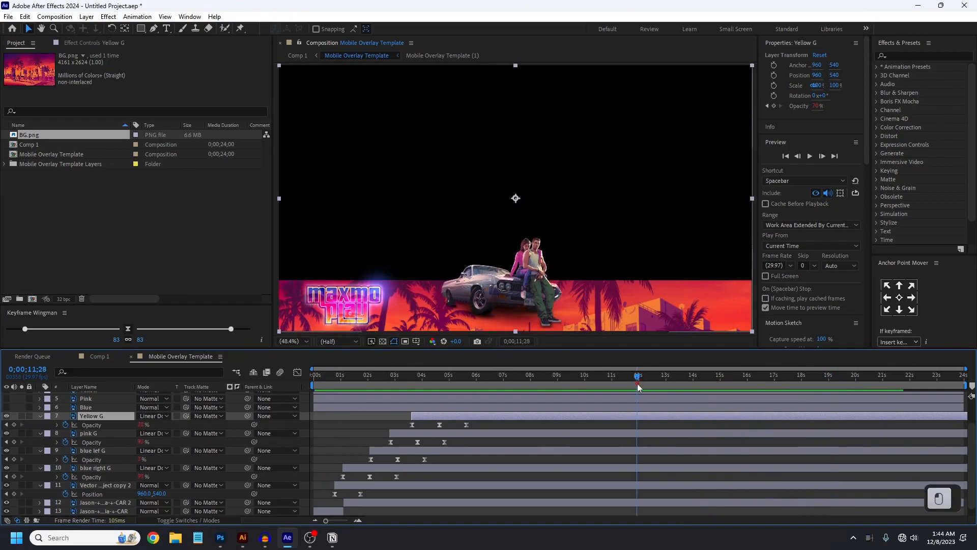
{"action": "left_click_drag", "start_coordinate": [639, 389], "coordinate": [640, 400]}
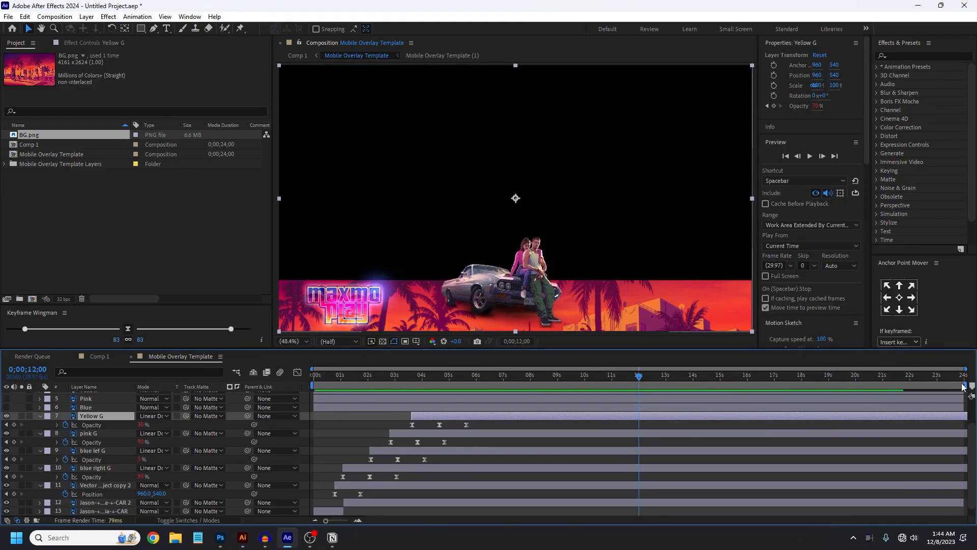
{"action": "left_click_drag", "start_coordinate": [965, 386], "coordinate": [638, 435]}
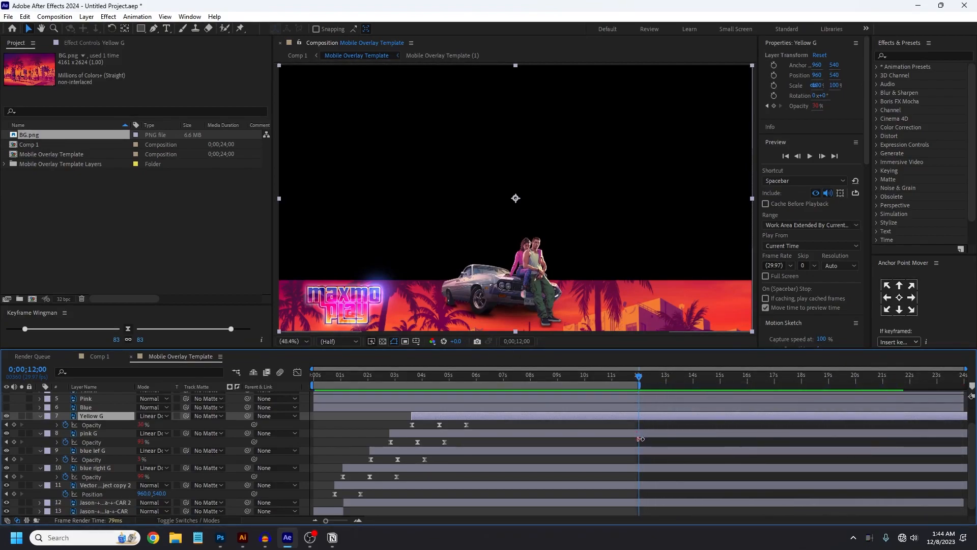
{"action": "key", "text": "space"}
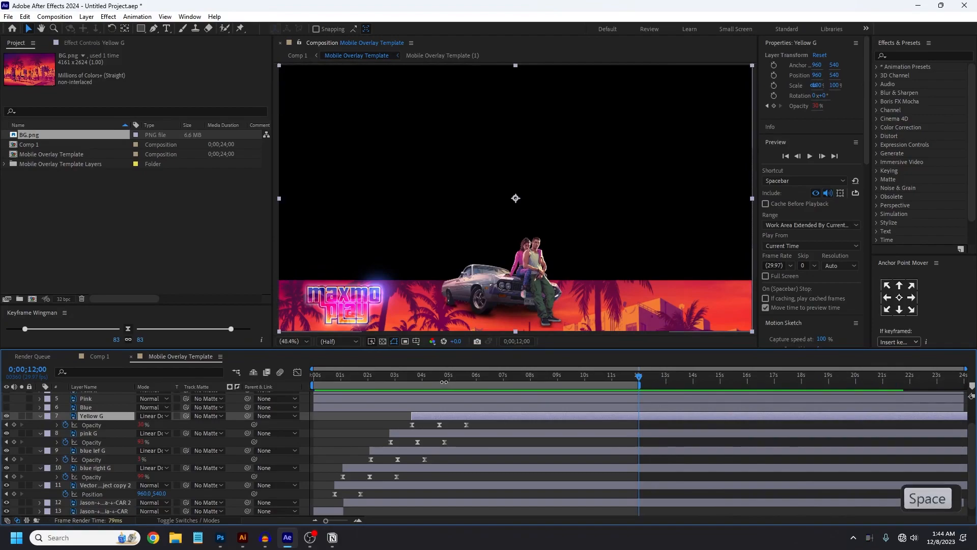
{"action": "left_click", "coordinate": [334, 378]}
{"action": "left_click_drag", "start_coordinate": [334, 380], "coordinate": [271, 378]}
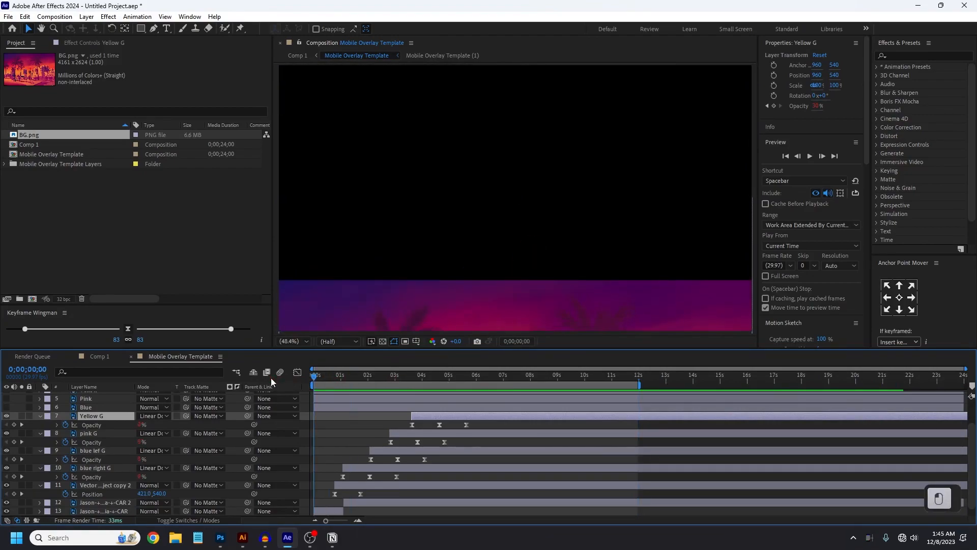
{"action": "key", "text": "space"}
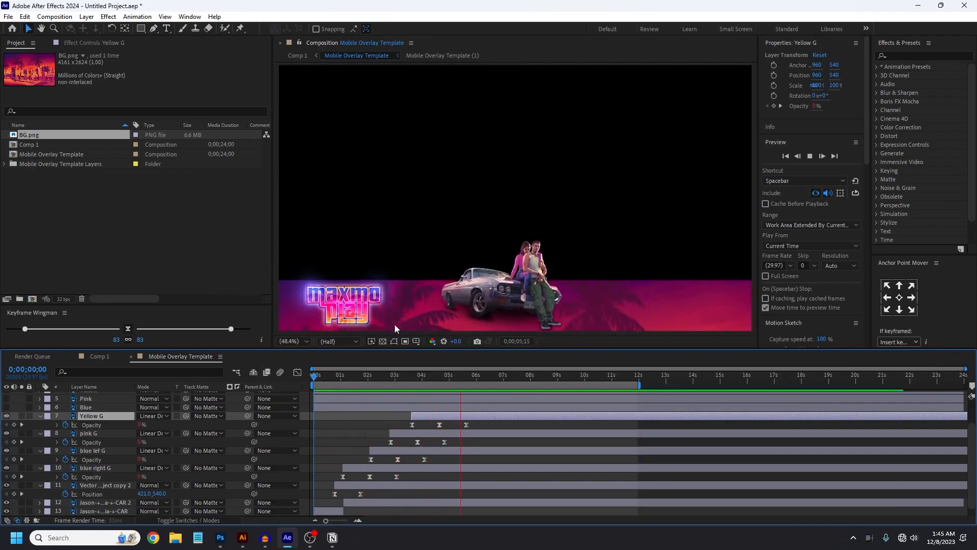
{"action": "key", "text": "space"}
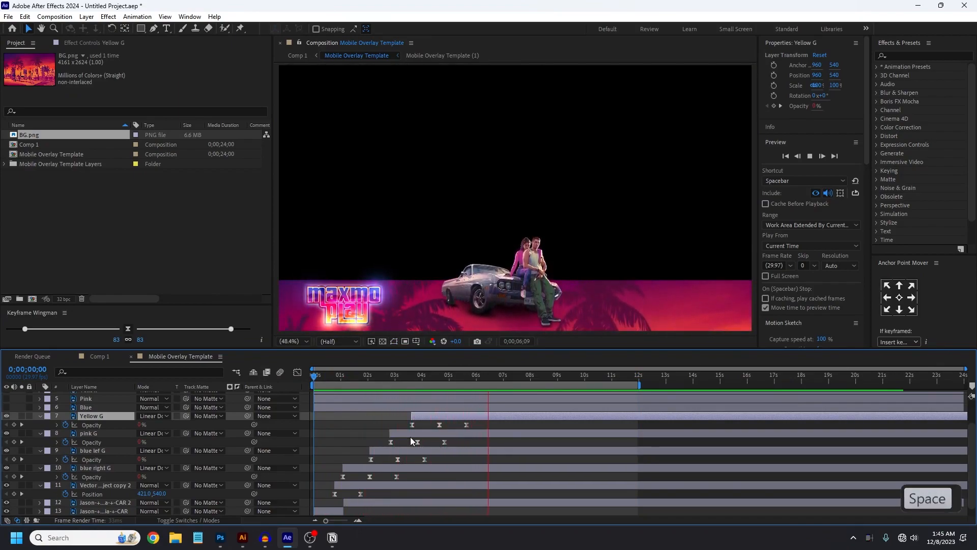
Step: Collapse the properties of the four glow layers and the logo layer
{"action": "left_click", "coordinate": [41, 417]}
{"action": "left_click", "coordinate": [40, 432]}
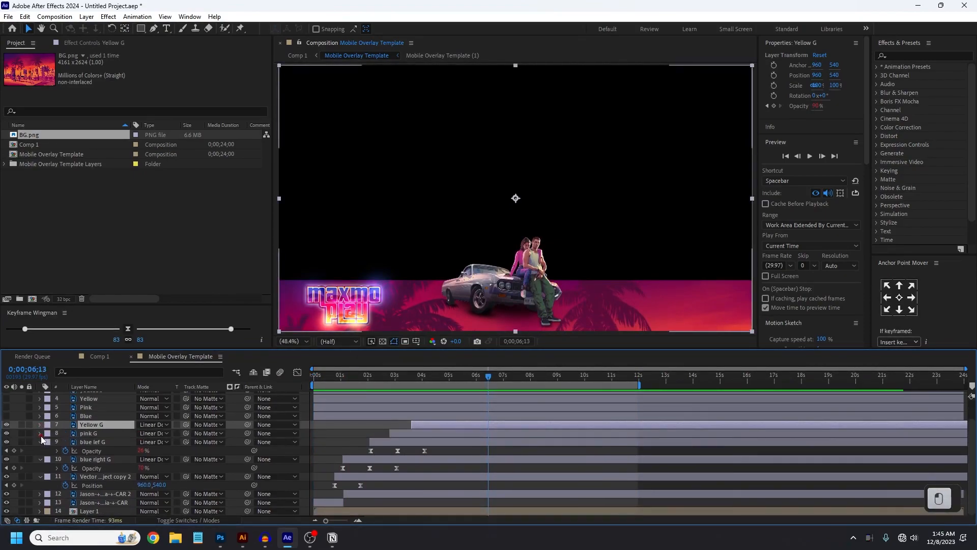
{"action": "left_click", "coordinate": [40, 435]}
{"action": "left_click", "coordinate": [40, 433]}
{"action": "left_click", "coordinate": [41, 442]}
{"action": "left_click", "coordinate": [40, 460]}
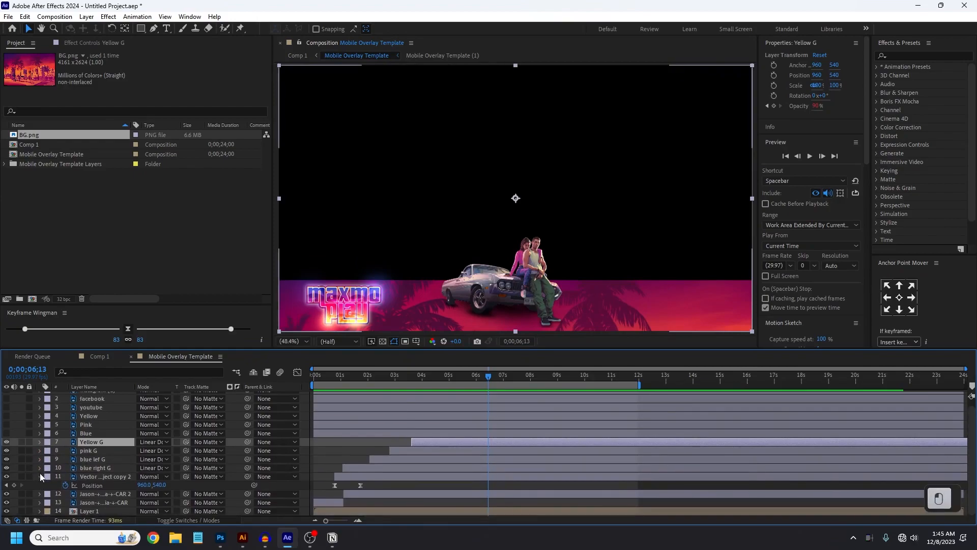
{"action": "left_click", "coordinate": [40, 478]}
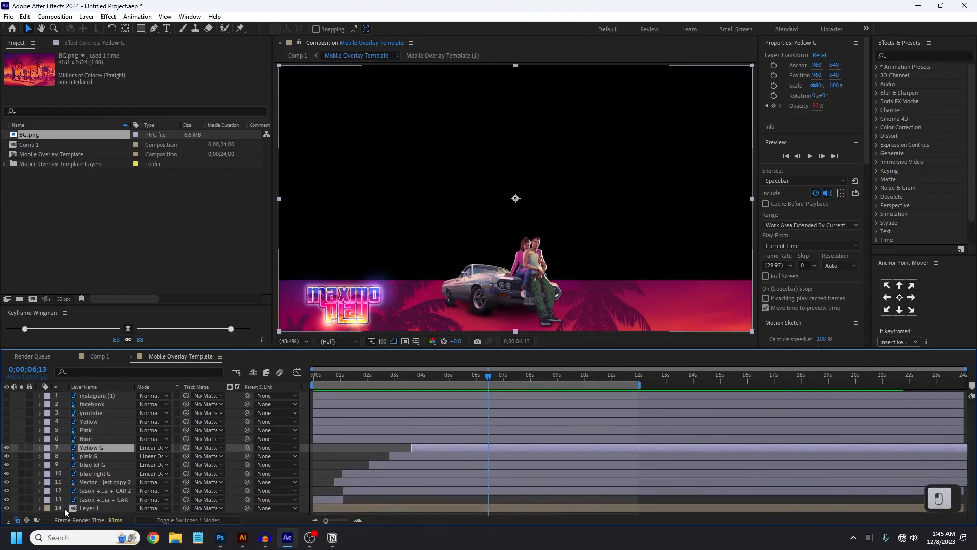
Step: Make the Blue layer visible while keeping the Yellow and Pink layers hidden
{"action": "left_click", "coordinate": [100, 499]}
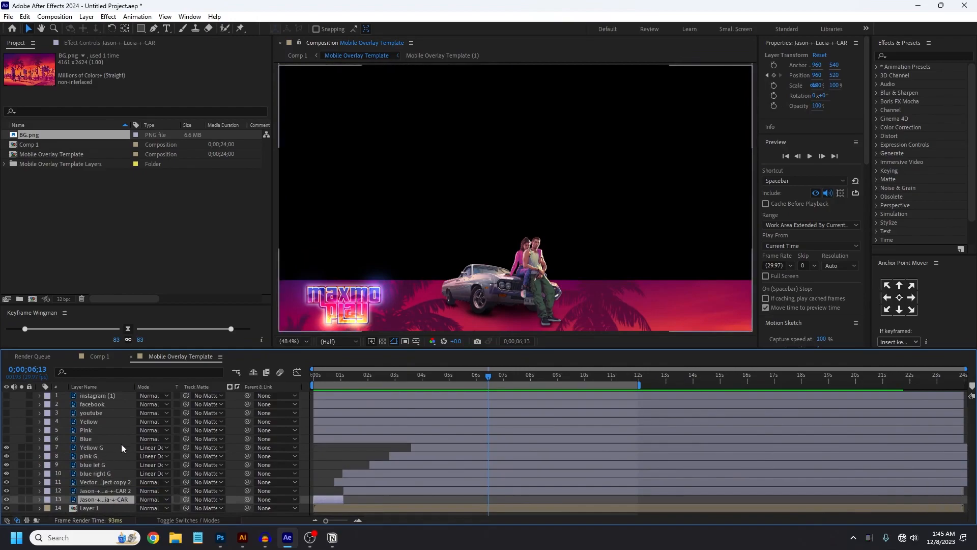
{"action": "left_click_drag", "start_coordinate": [7, 440], "coordinate": [7, 421]}
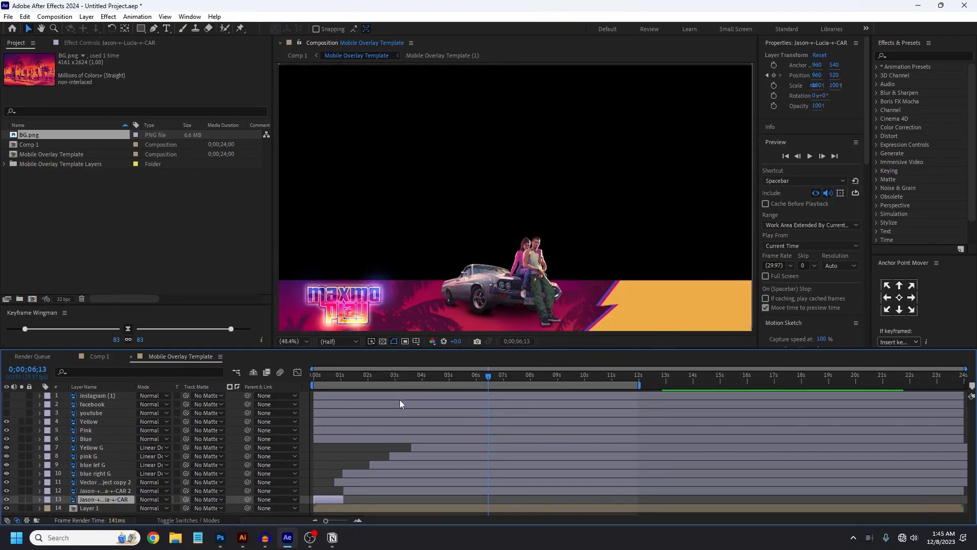
{"action": "left_click", "coordinate": [6, 421]}
{"action": "left_click", "coordinate": [6, 430]}
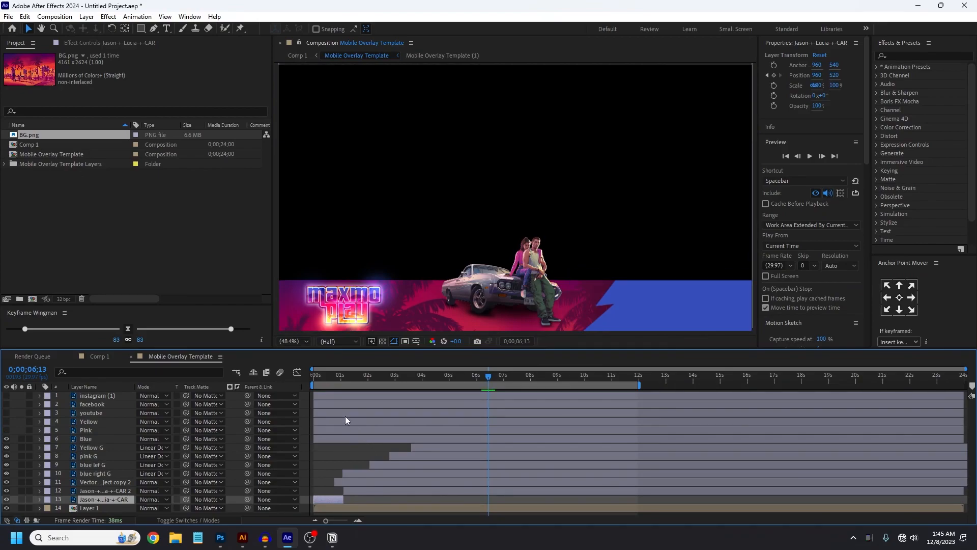
Step: Keyframe the Blue layer's Position at 0;00;00;00 and 0;00;00;29, with the first keyframe's X value at 1711 to place it off-frame
{"action": "left_click", "coordinate": [315, 377]}
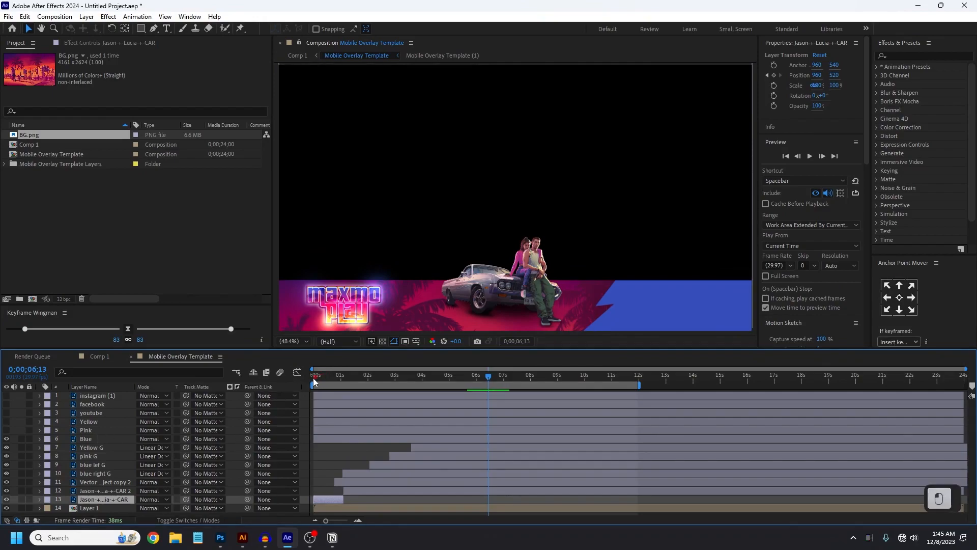
{"action": "left_click", "coordinate": [87, 441]}
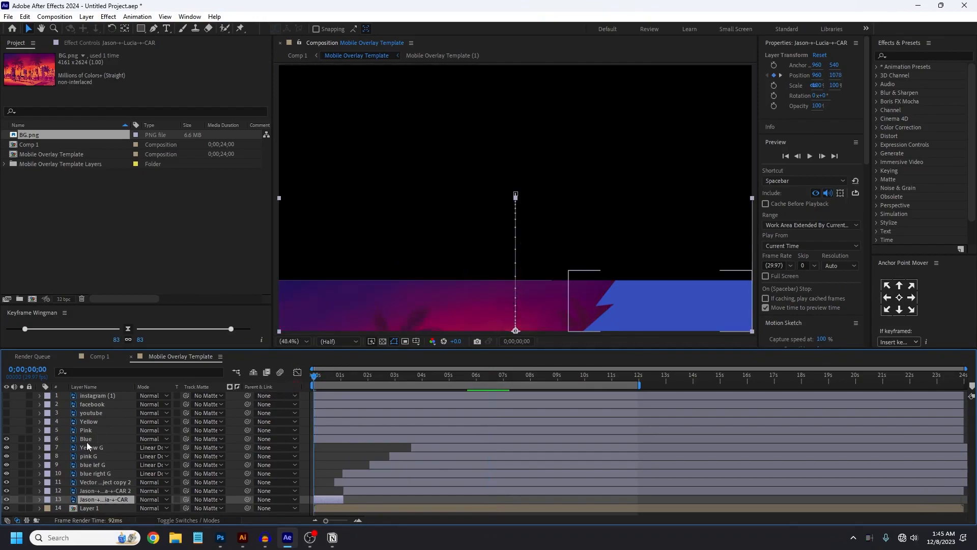
{"action": "key", "text": "p"}
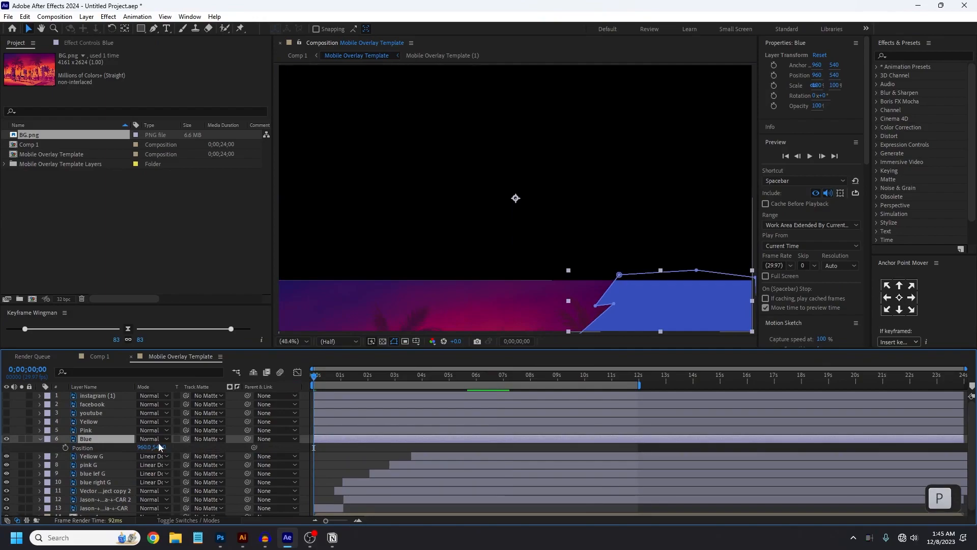
{"action": "left_click", "coordinate": [64, 447]}
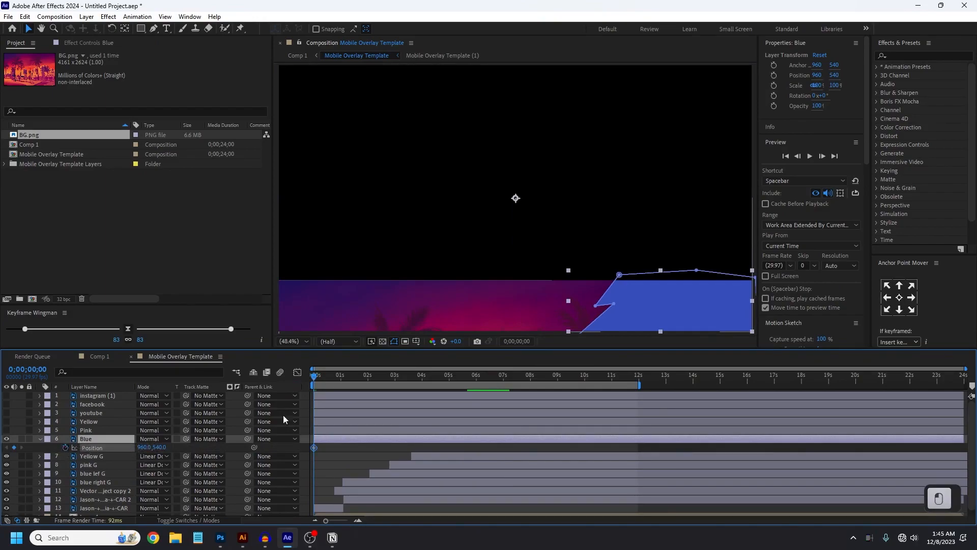
{"action": "left_click", "coordinate": [341, 381]}
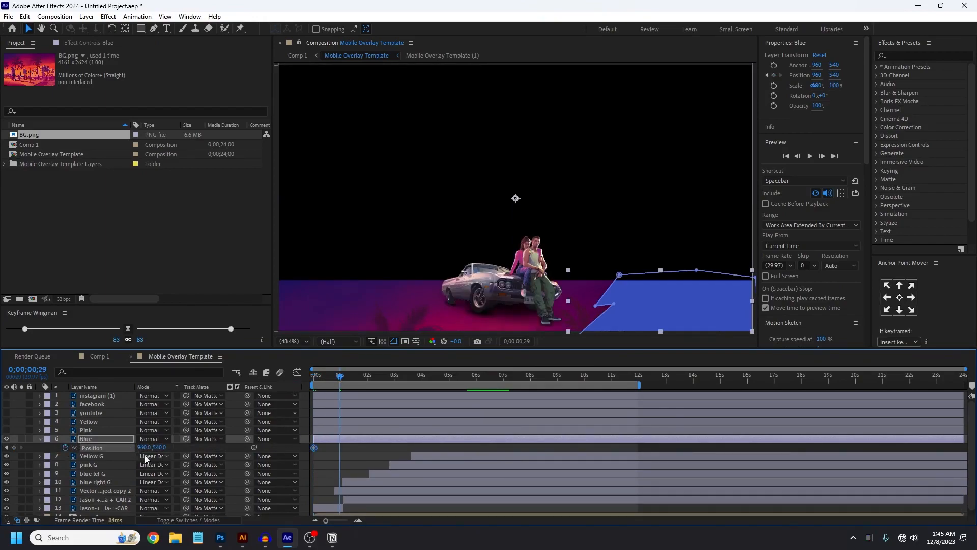
{"action": "left_click", "coordinate": [14, 448]}
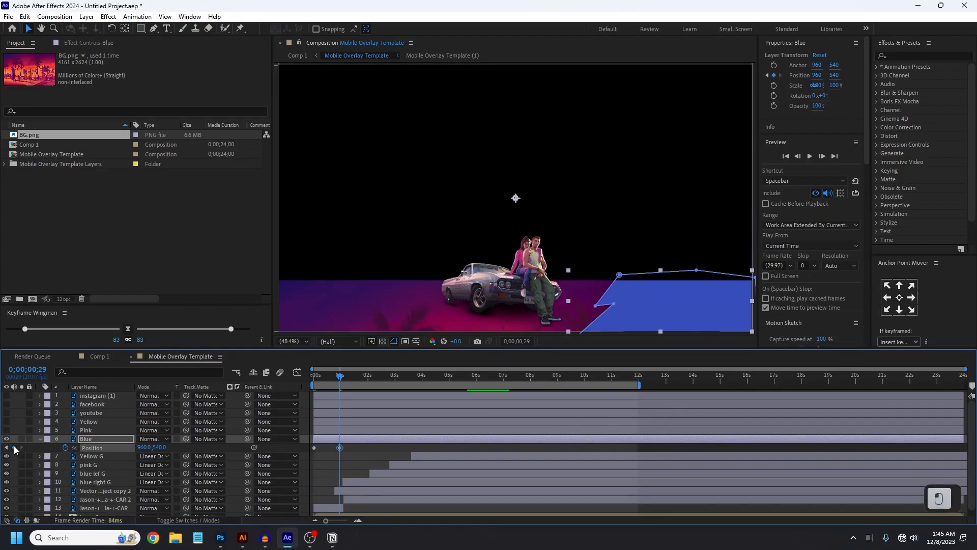
{"action": "left_click", "coordinate": [7, 448]}
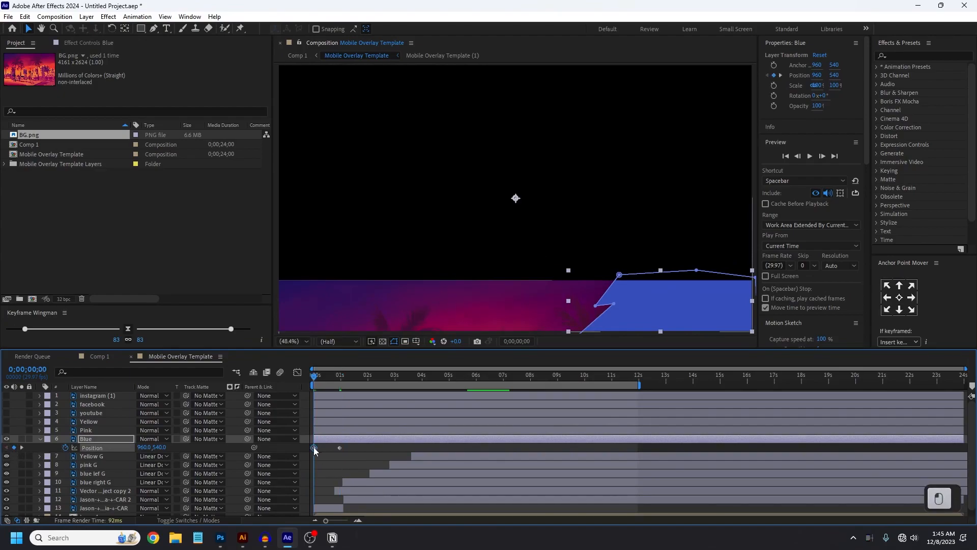
{"action": "left_click_drag", "start_coordinate": [144, 447], "coordinate": [539, 461]}
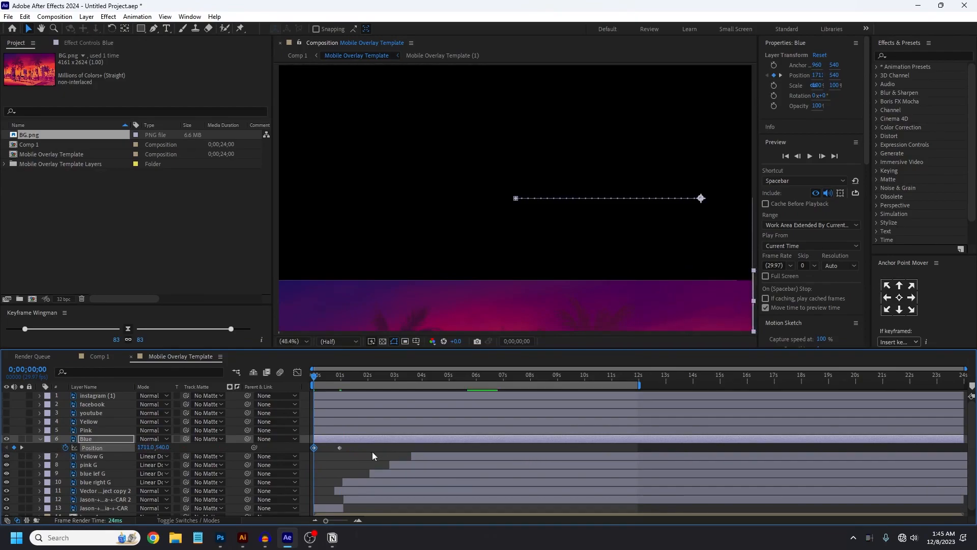
Step: Easy Ease the Blue layer's Position keyframes with a sharper mid-motion peak in the speed graph, and preview the slide-in
{"action": "left_click_drag", "start_coordinate": [346, 447], "coordinate": [304, 447]}
{"action": "key", "text": "F9"}
{"action": "left_click", "coordinate": [298, 373]}
{"action": "left_click_drag", "start_coordinate": [360, 484], "coordinate": [311, 511]}
{"action": "left_click", "coordinate": [358, 521]}
{"action": "left_click", "coordinate": [358, 521]}
{"action": "left_click", "coordinate": [358, 521]}
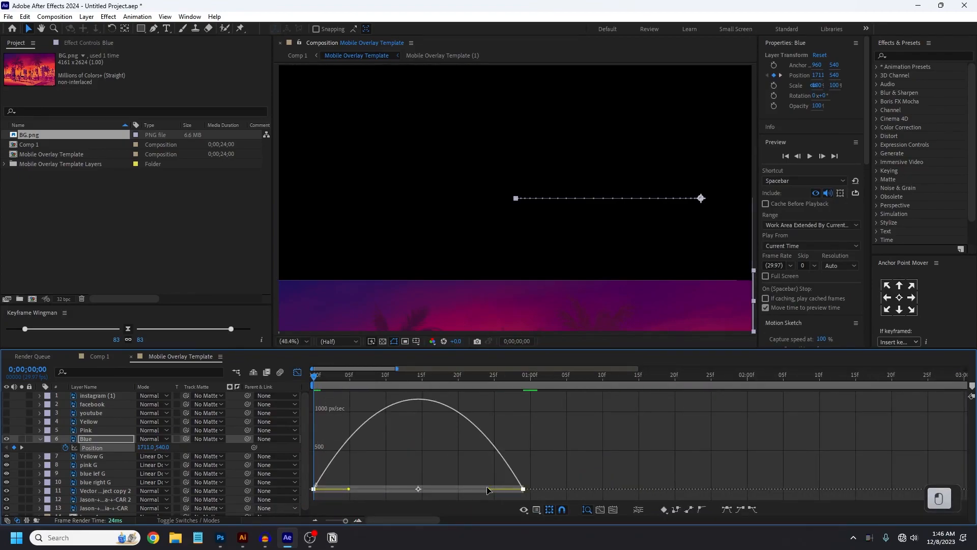
{"action": "left_click_drag", "start_coordinate": [487, 490], "coordinate": [452, 494]}
{"action": "left_click_drag", "start_coordinate": [350, 492], "coordinate": [382, 492]}
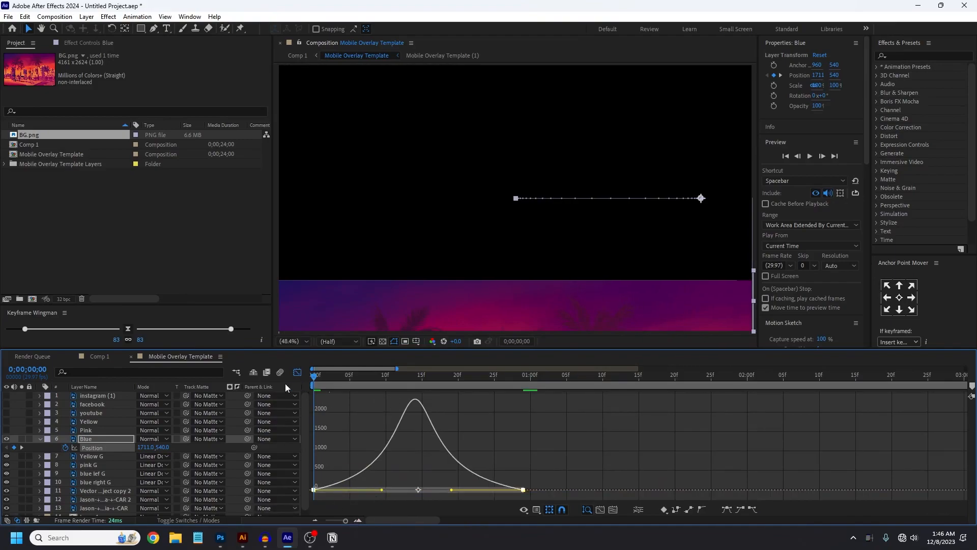
{"action": "left_click", "coordinate": [297, 372]}
{"action": "key", "text": "space"}
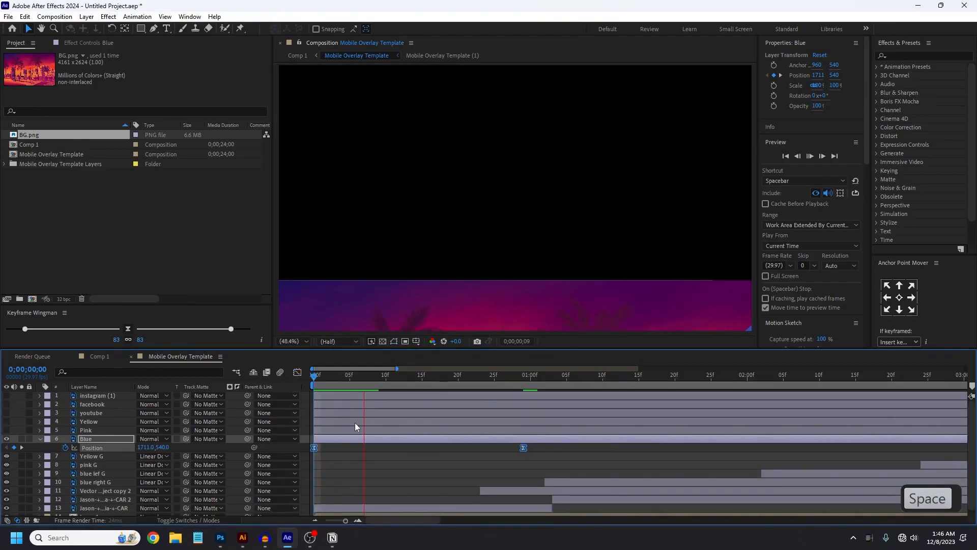
{"action": "key", "text": "space"}
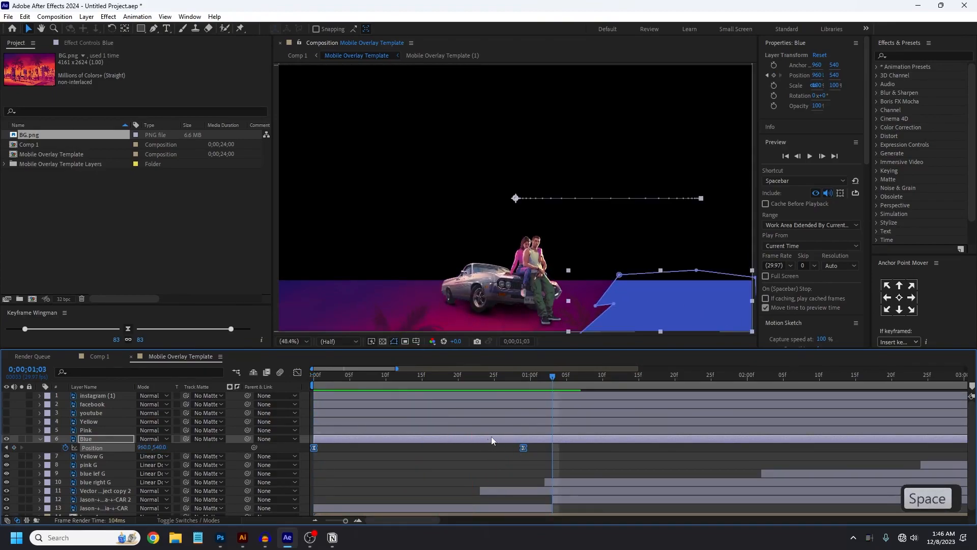
Step: Shorten the Blue layer's slide-in by moving its end Position keyframe to 0;00;00;15
{"action": "left_click_drag", "start_coordinate": [487, 386], "coordinate": [425, 412]}
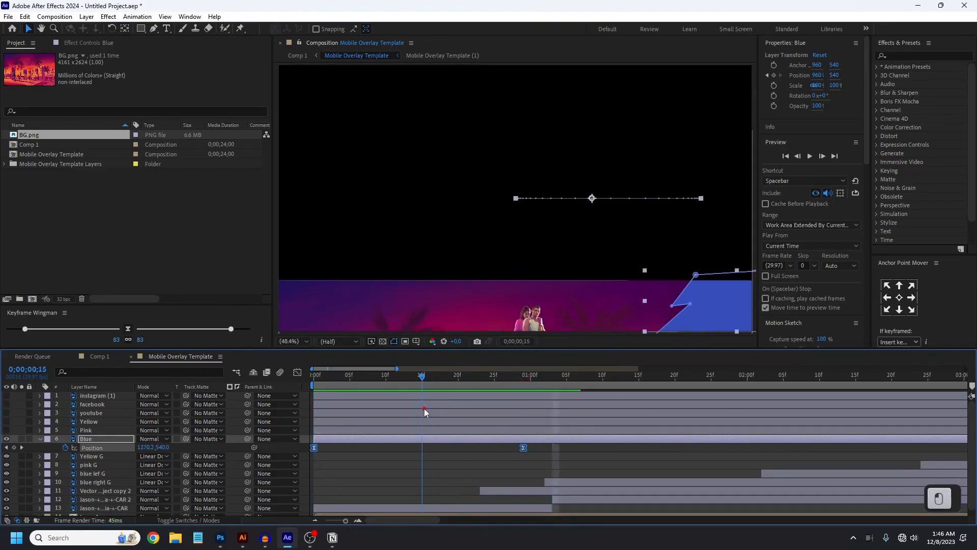
{"action": "left_click_drag", "start_coordinate": [525, 448], "coordinate": [432, 450]}
{"action": "scroll", "coordinate": [429, 391], "scroll_direction": "down", "scroll_amount": 5}
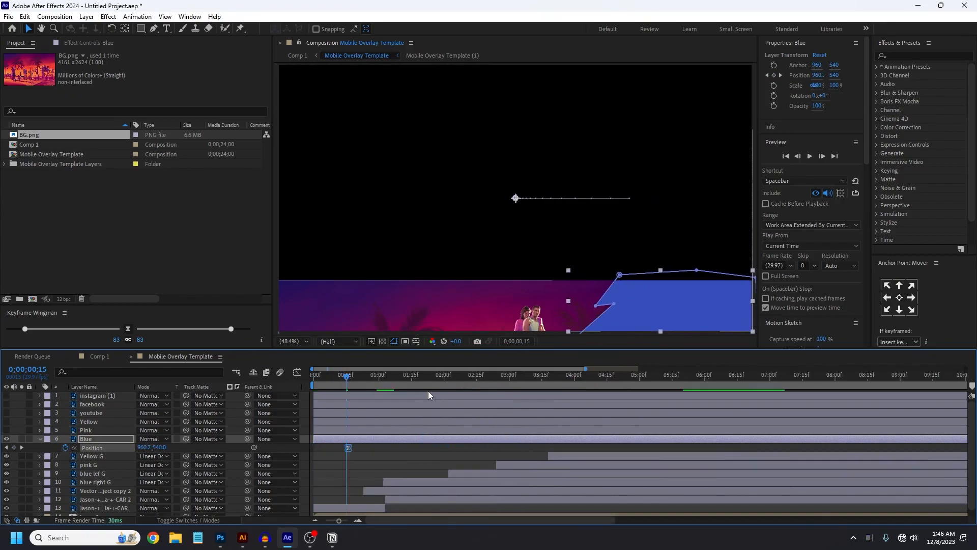
Step: Try a later start for the Blue layer, preview the slide-in, and return the layer to the start of the composition
{"action": "mouse_move", "coordinate": [348, 442]}
{"action": "left_mouse_down"}
{"action": "mouse_move", "coordinate": [366, 445]}
{"action": "mouse_move", "coordinate": [331, 450]}
{"action": "mouse_move", "coordinate": [339, 451]}
{"action": "left_mouse_up"}
{"action": "key", "text": "space"}
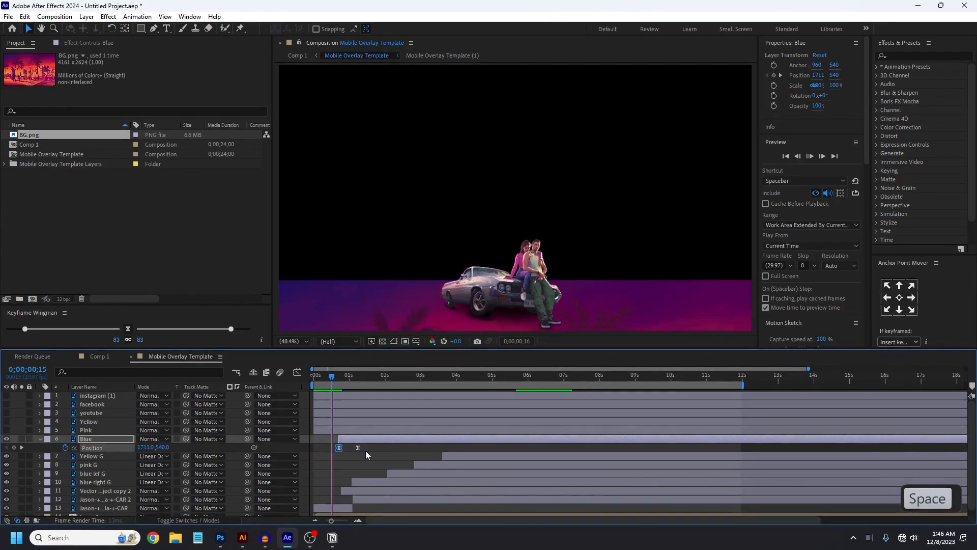
{"action": "key", "text": "space"}
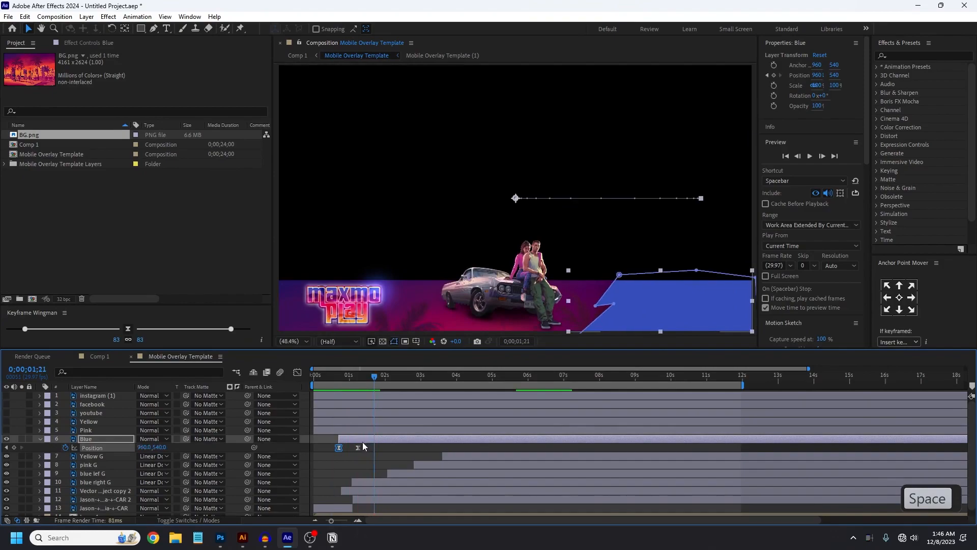
{"action": "left_click_drag", "start_coordinate": [366, 441], "coordinate": [312, 451]}
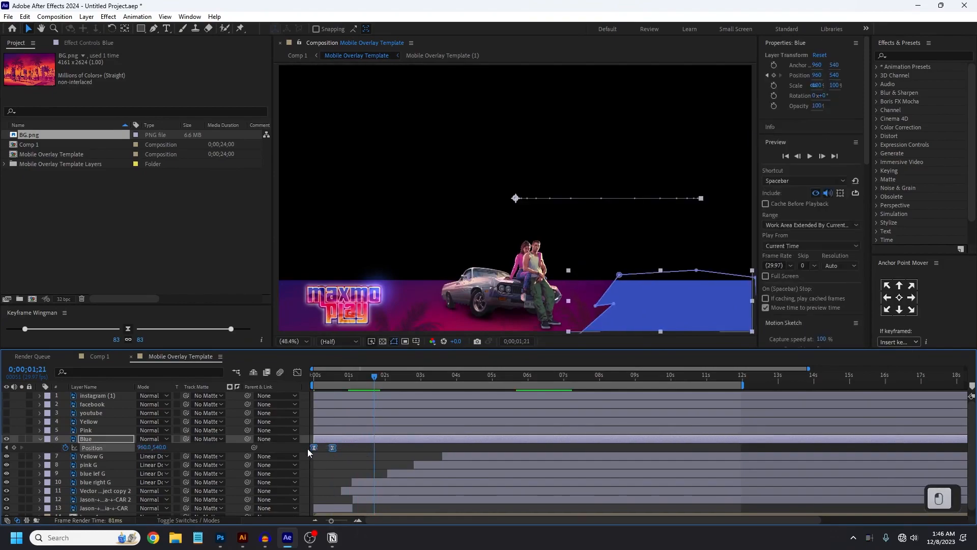
Step: Make the Yellow and Pink layers visible and copy the Blue layer's Position keyframes onto both at 0;00;00;00
{"action": "key", "text": "ctrl+c"}
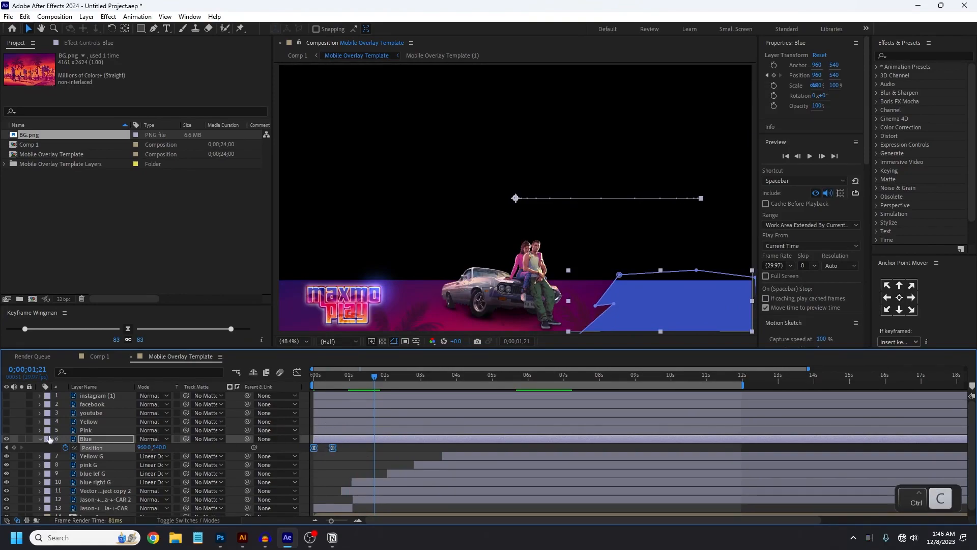
{"action": "left_click_drag", "start_coordinate": [6, 430], "coordinate": [6, 422]}
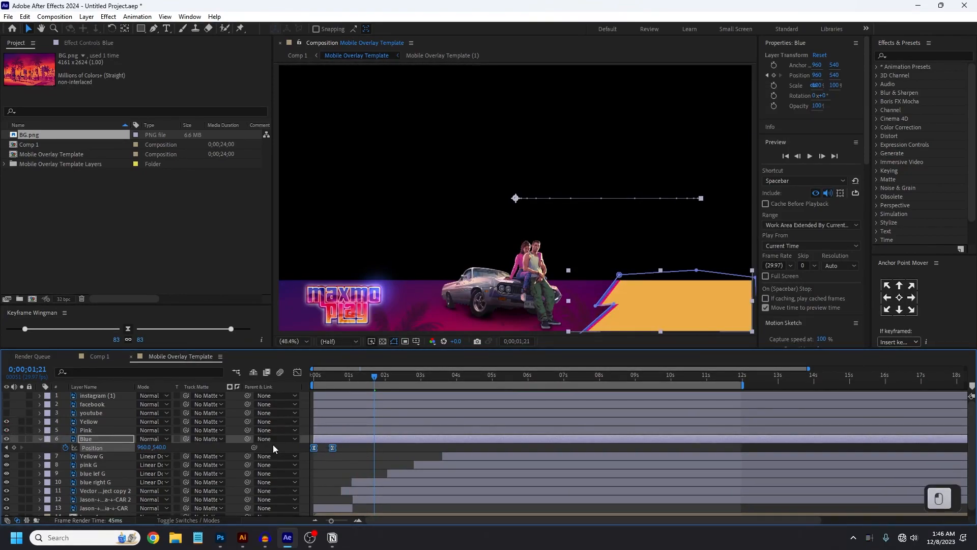
{"action": "left_click", "coordinate": [328, 430]}
{"action": "left_click", "coordinate": [331, 422], "text": "shift"}
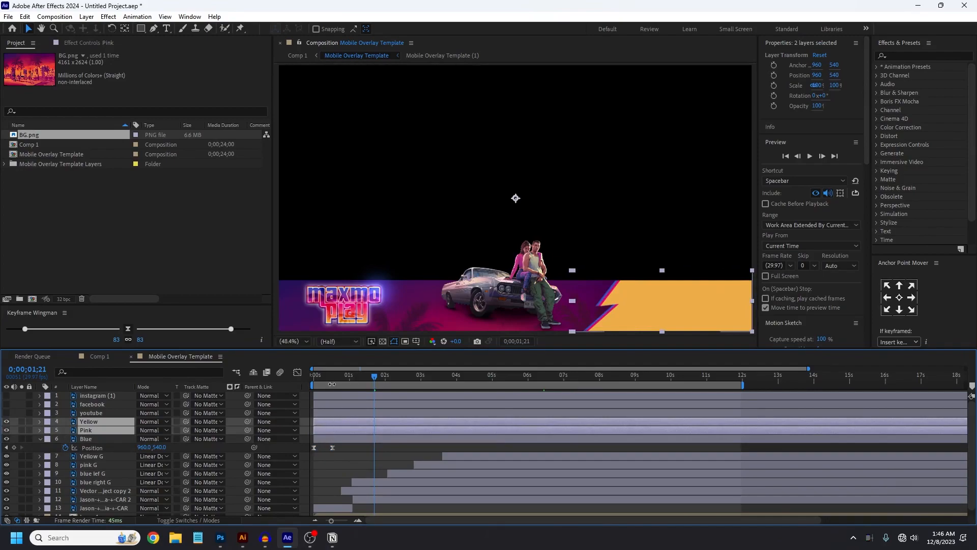
{"action": "left_click_drag", "start_coordinate": [320, 379], "coordinate": [315, 380]}
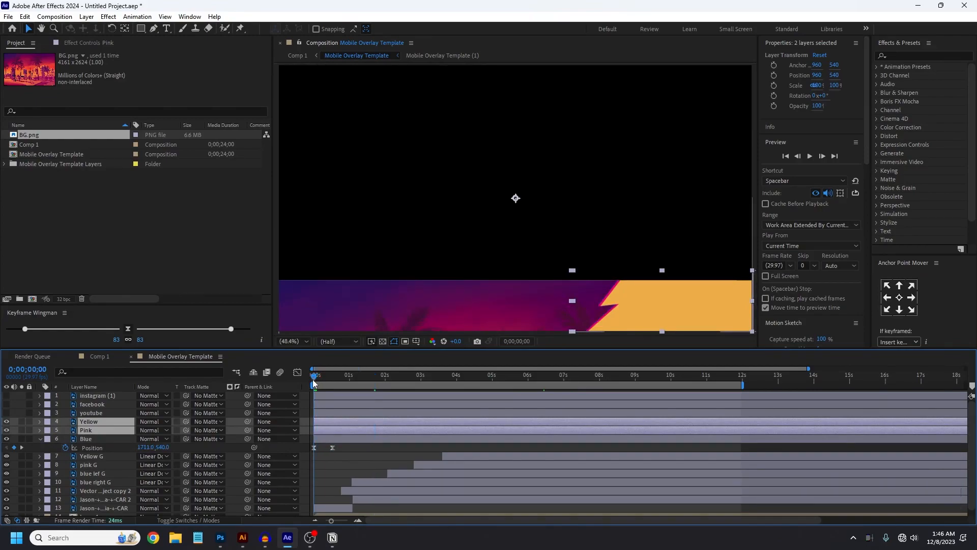
{"action": "key", "text": "ctrl+v"}
{"action": "key", "text": "u"}
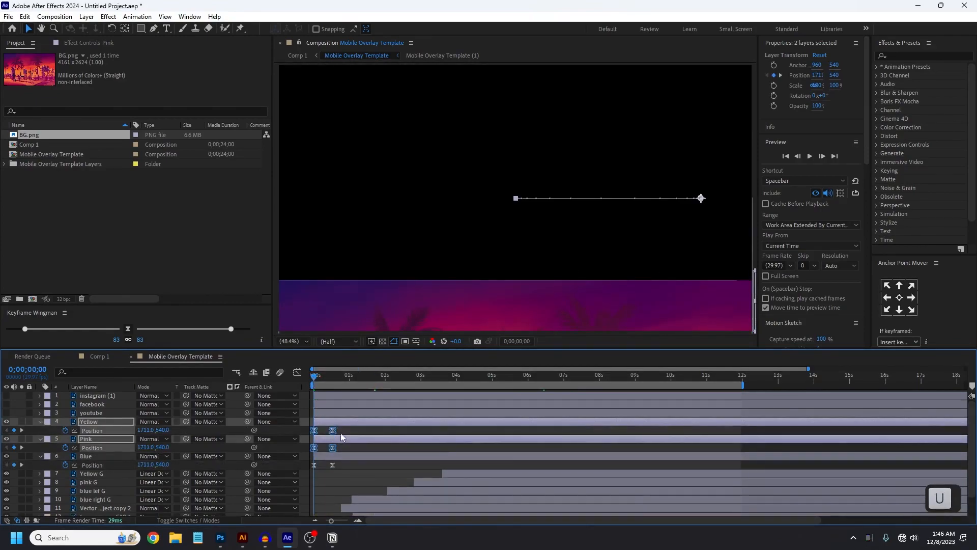
Step: Stagger the layer starts so Pink slides in shortly after Blue and Yellow shortly after Pink, and preview the sequence
{"action": "left_click", "coordinate": [364, 449]}
{"action": "mouse_move", "coordinate": [349, 440]}
{"action": "left_mouse_down"}
{"action": "mouse_move", "coordinate": [358, 443]}
{"action": "mouse_move", "coordinate": [355, 425]}
{"action": "left_mouse_up"}
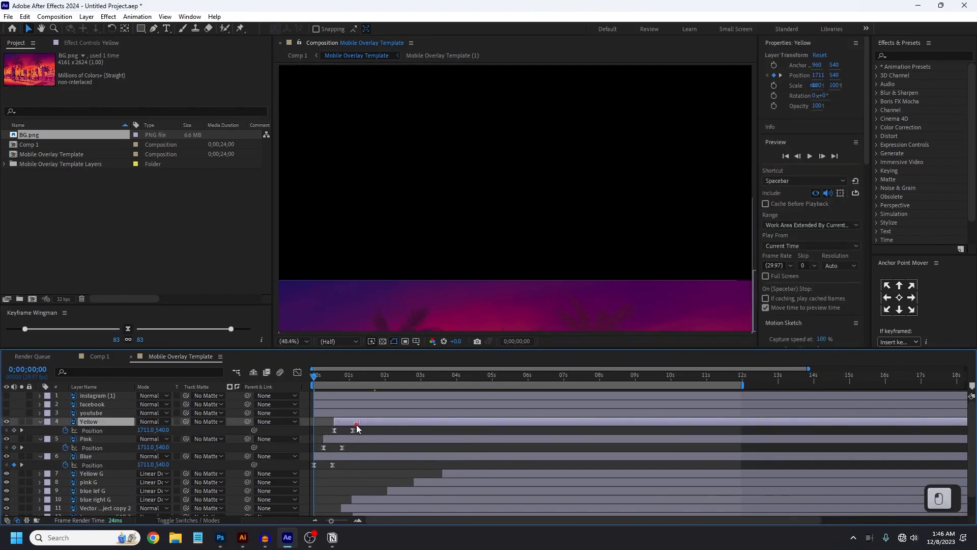
{"action": "key", "text": "space"}
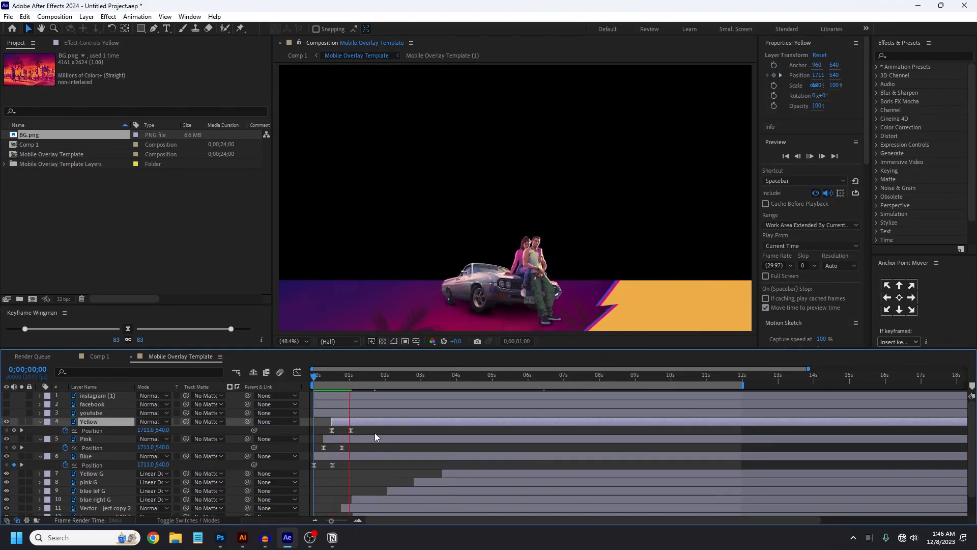
{"action": "key", "text": "space"}
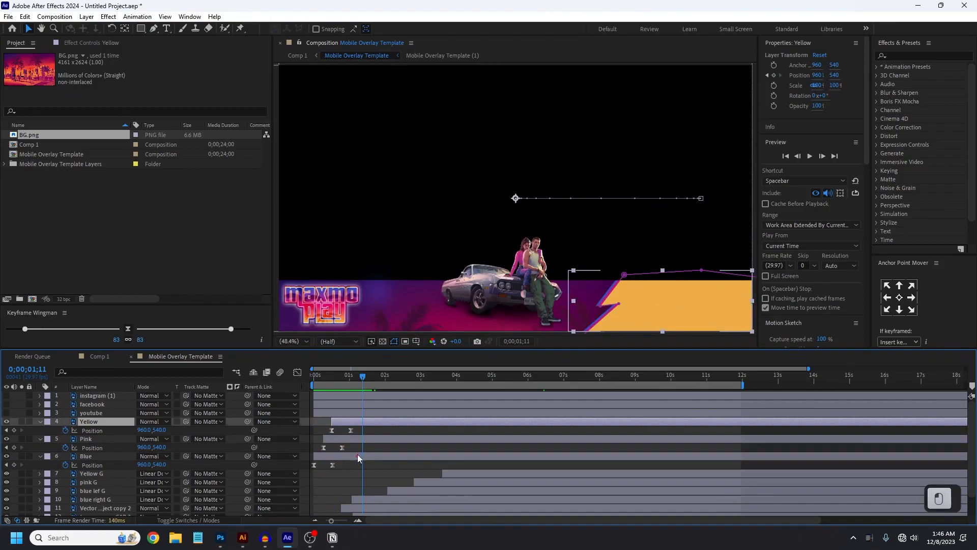
Step: Shift the Blue, Pink and Yellow layers together so Blue starts at 0;00;01;15, and preview from the beginning
{"action": "left_click", "coordinate": [356, 455]}
{"action": "left_click", "coordinate": [358, 439], "text": "shift"}
{"action": "left_click", "coordinate": [354, 422], "text": "shift"}
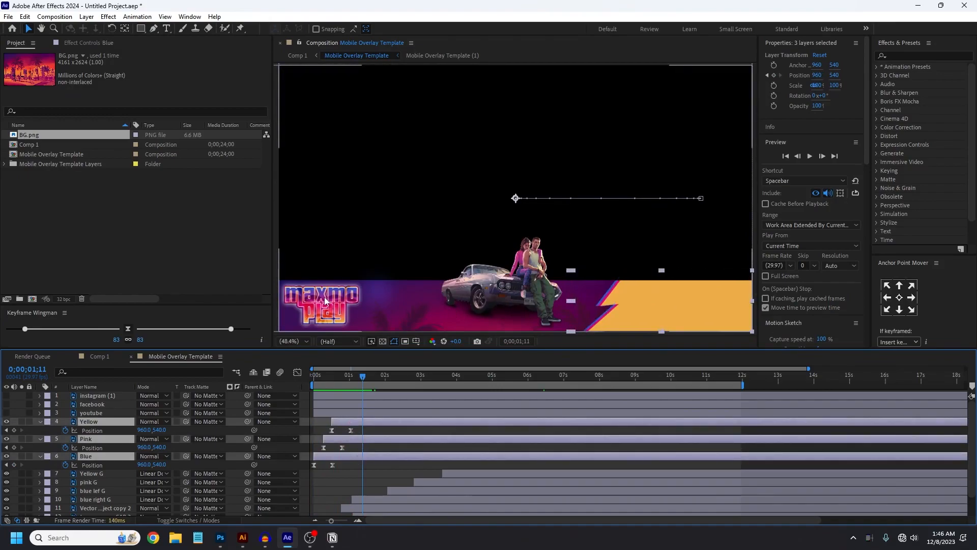
{"action": "left_click_drag", "start_coordinate": [351, 430], "coordinate": [401, 434]}
{"action": "key", "text": "Home"}
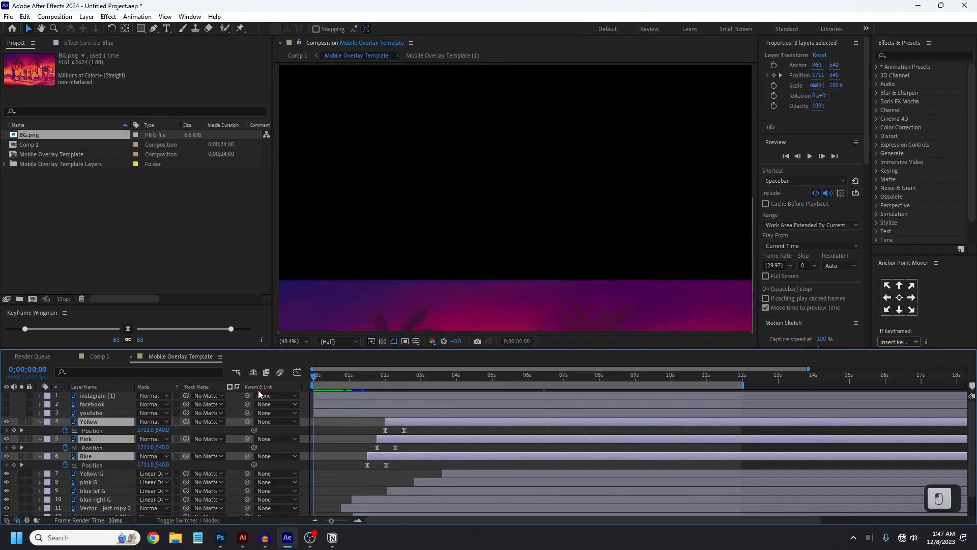
{"action": "key", "text": "space"}
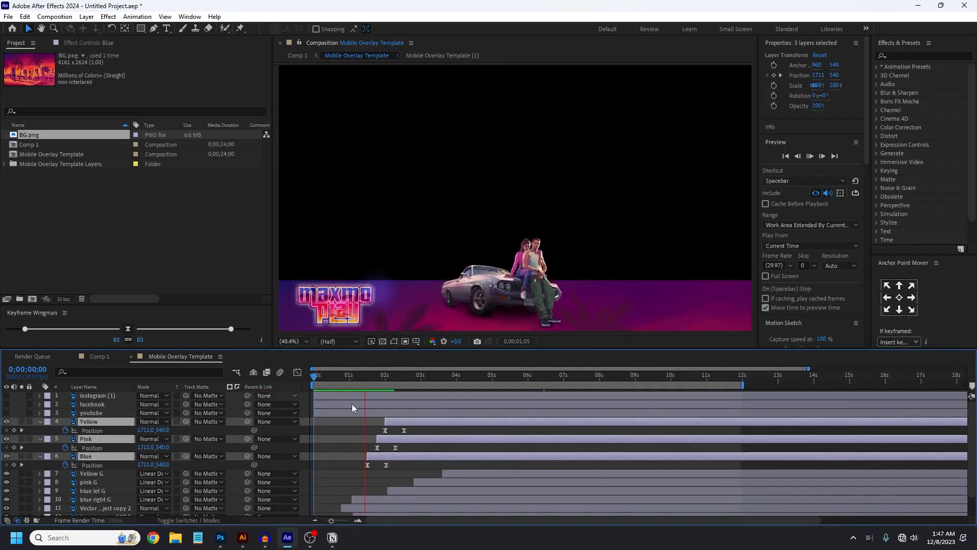
{"action": "key", "text": "space"}
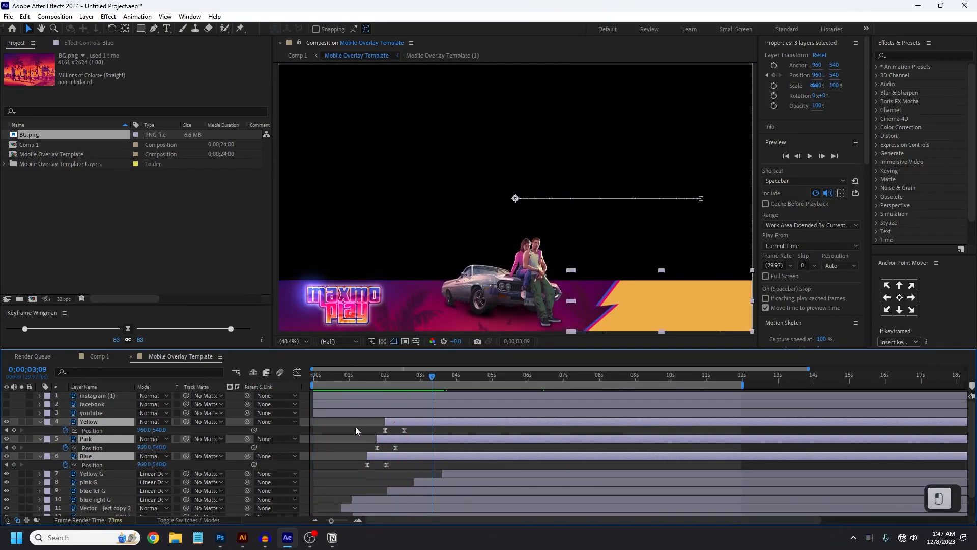
Step: Nudge the Yellow and Pink layers slightly later in time and preview the slide-ins from 0;00;01;05
{"action": "left_click", "coordinate": [377, 437]}
{"action": "left_click_drag", "start_coordinate": [396, 424], "coordinate": [399, 423]}
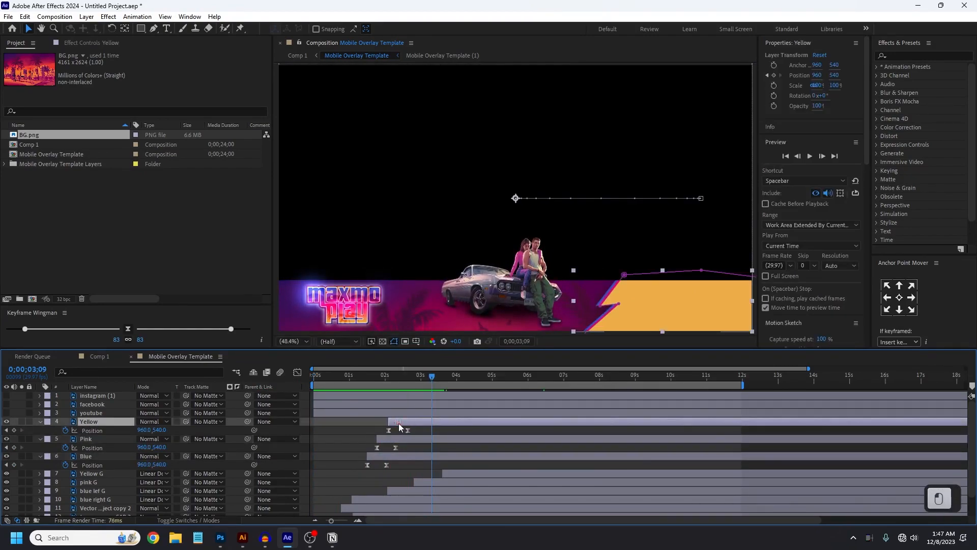
{"action": "left_click", "coordinate": [389, 442]}
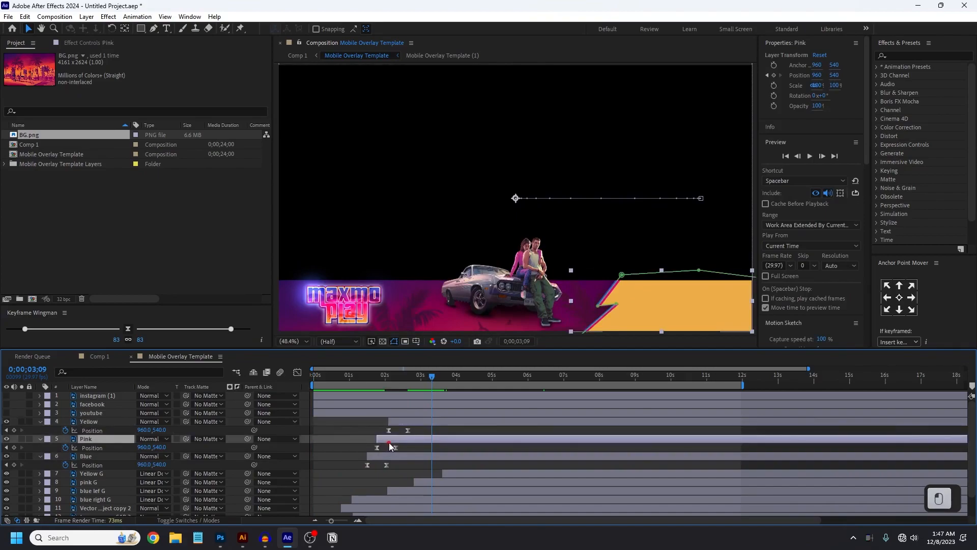
{"action": "left_click", "coordinate": [355, 380]}
{"action": "key", "text": "space"}
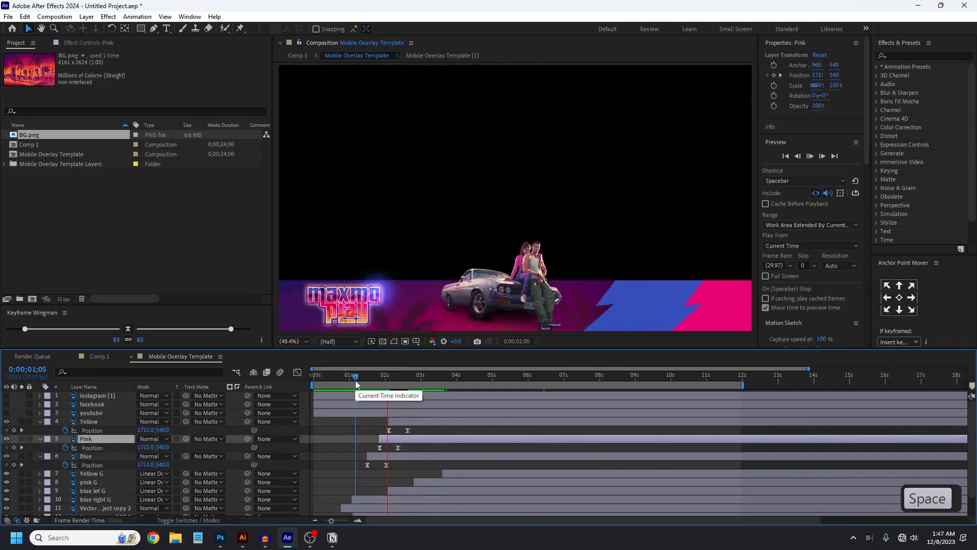
{"action": "key", "text": "space"}
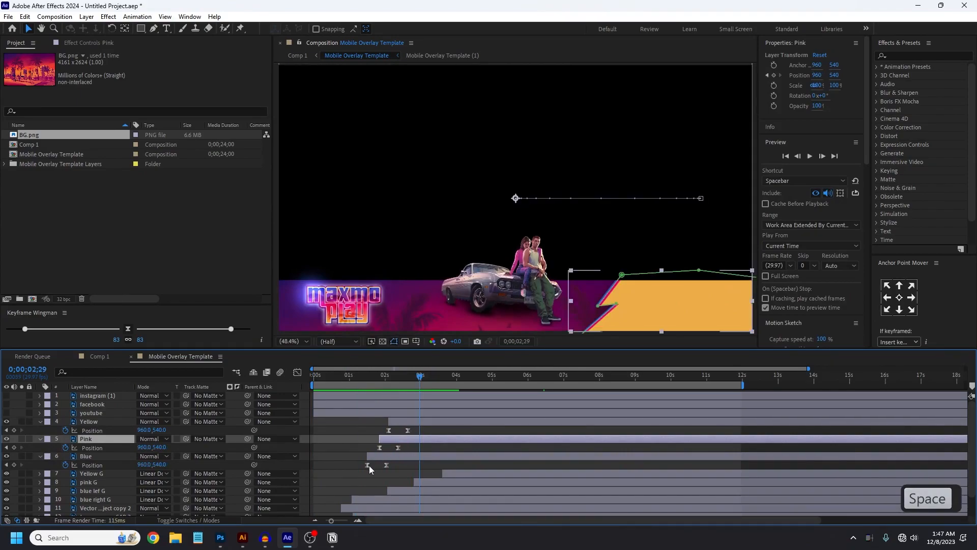
Step: Start the Pink layer at 0;00;01;20 and the Yellow layer at 0;00;01;26, and preview the staggered slide-ins
{"action": "scroll", "coordinate": [370, 466], "scroll_direction": "up", "scroll_amount": 5}
{"action": "left_click_drag", "start_coordinate": [542, 438], "coordinate": [434, 442]}
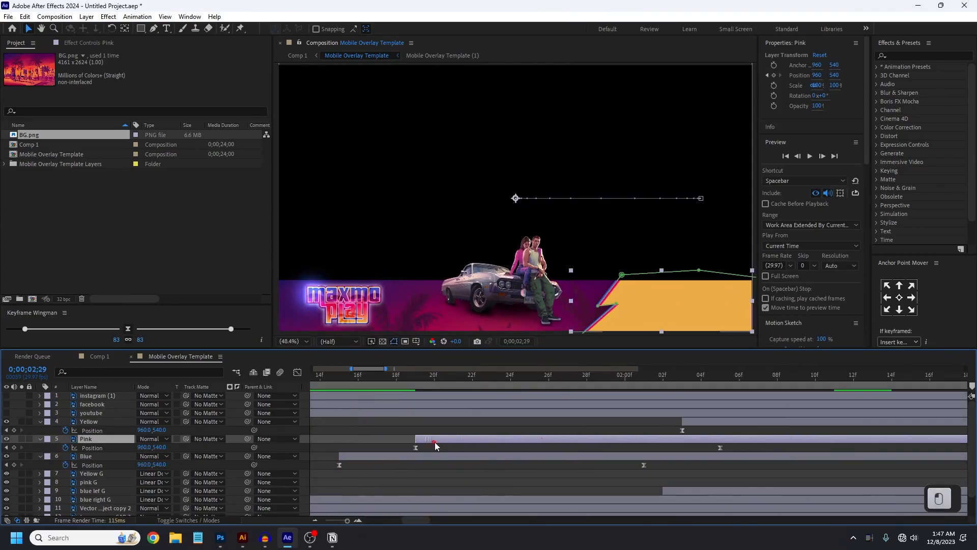
{"action": "left_click_drag", "start_coordinate": [716, 423], "coordinate": [583, 422]}
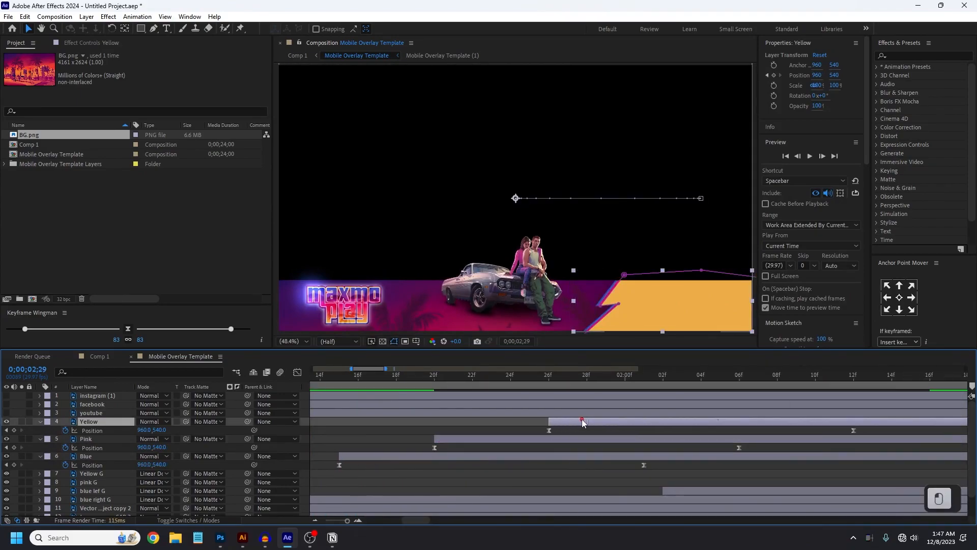
{"action": "key", "text": ";"}
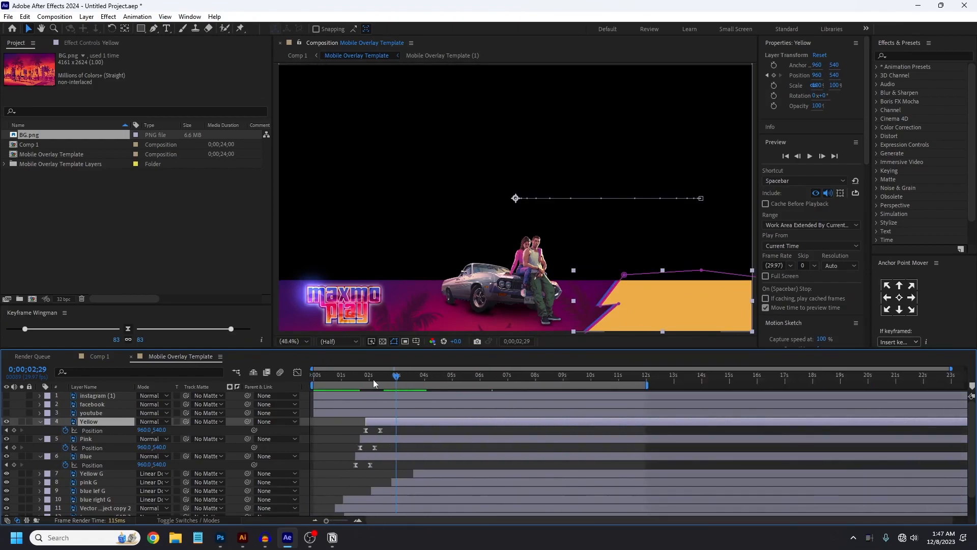
{"action": "left_click", "coordinate": [350, 381]}
{"action": "left_click", "coordinate": [338, 381]}
{"action": "key", "text": "space"}
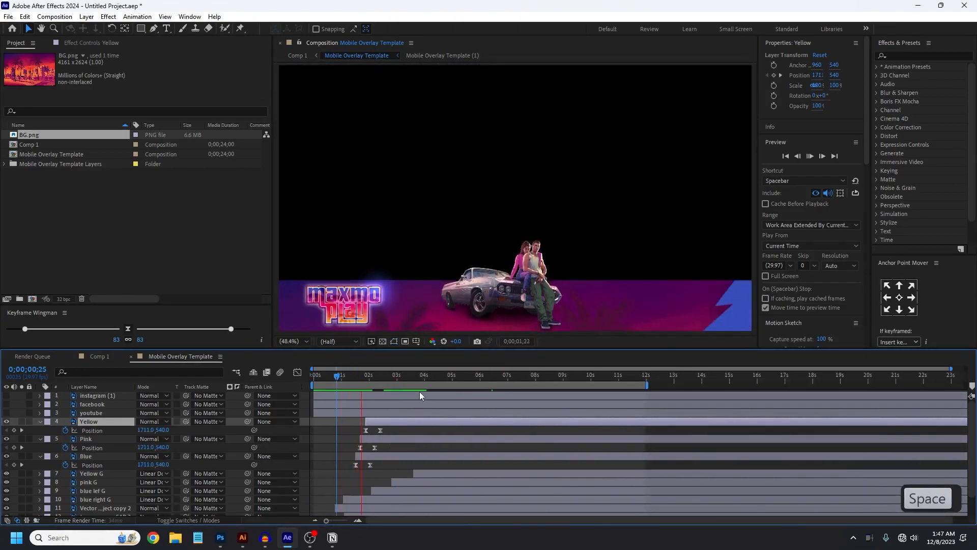
{"action": "key", "text": "space"}
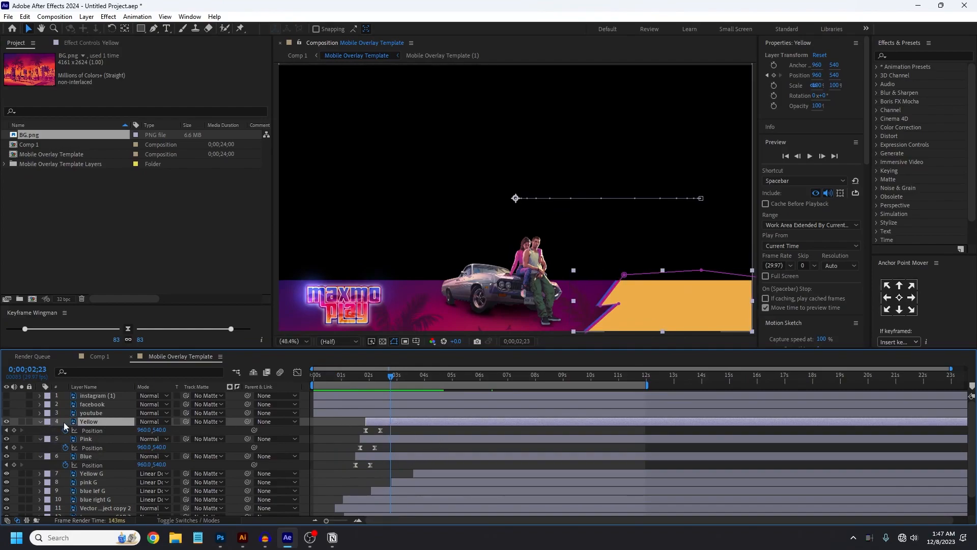
Step: Pre-compose the Yellow layer, keeping its Position keyframes in the main composition, and open Yellow Comp 1 at its first frame
{"action": "right_click", "coordinate": [102, 423]}
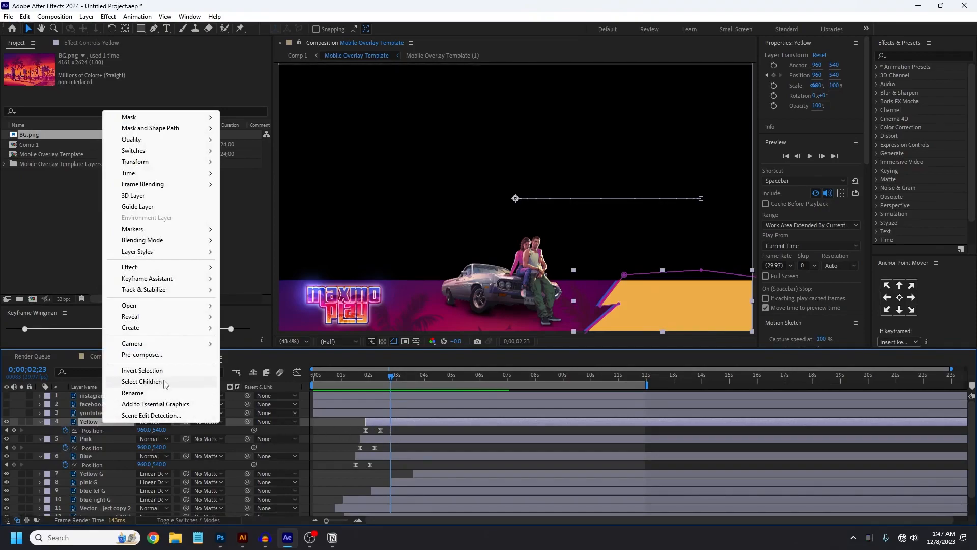
{"action": "left_click", "coordinate": [141, 355]}
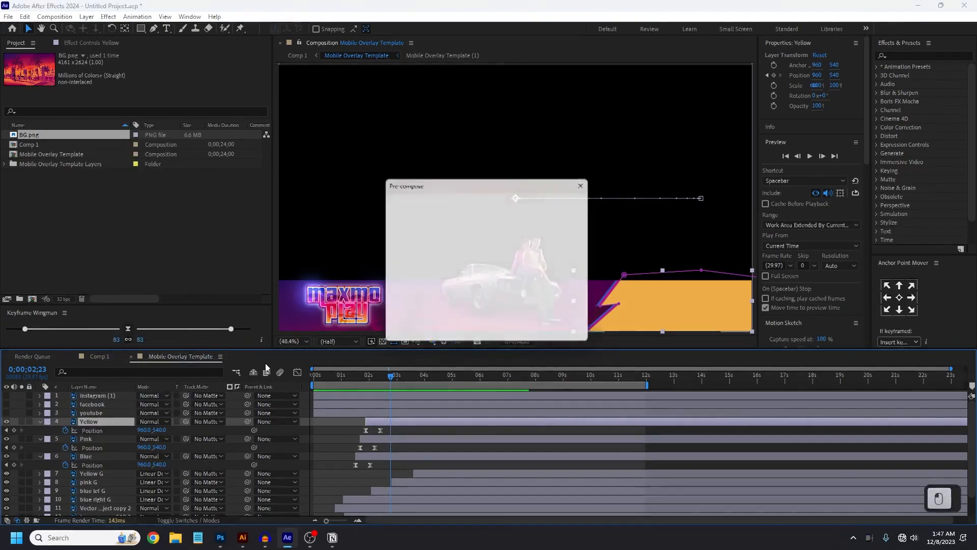
{"action": "left_click", "coordinate": [514, 334]}
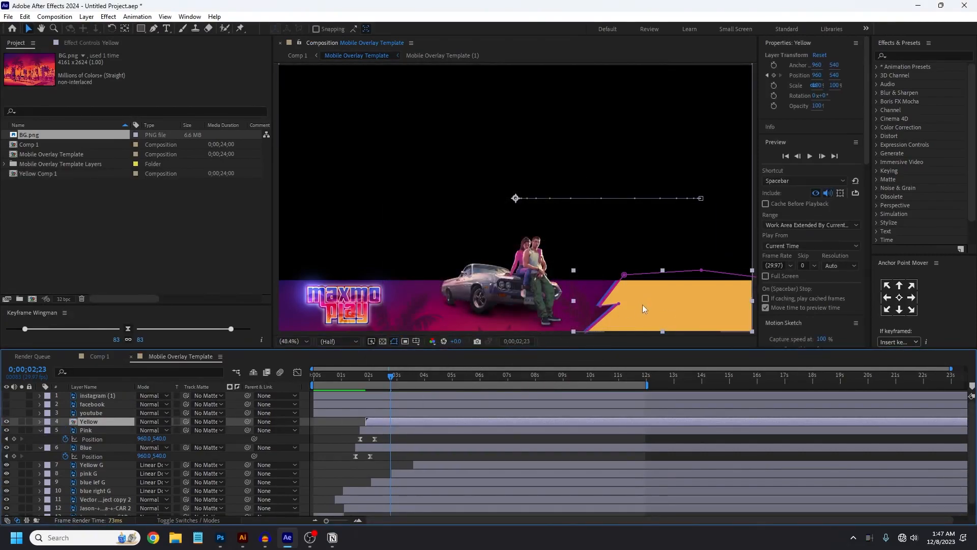
{"action": "double_click", "coordinate": [75, 421]}
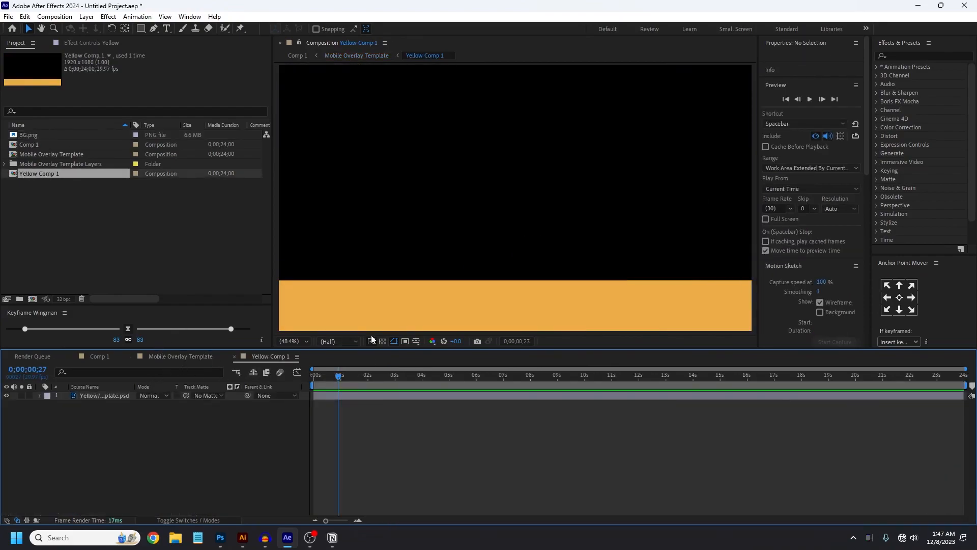
{"action": "scroll", "coordinate": [387, 307], "scroll_direction": "down", "scroll_amount": 2}
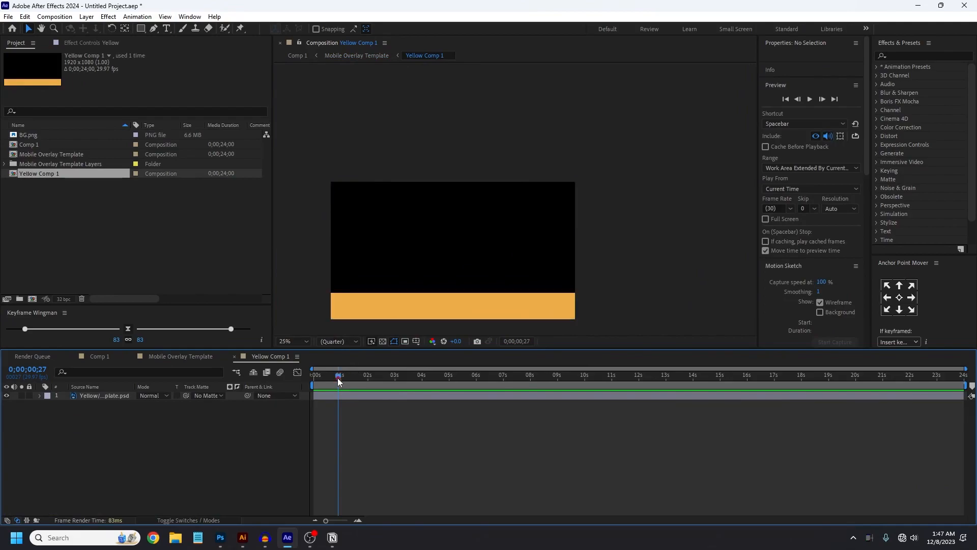
{"action": "left_click_drag", "start_coordinate": [339, 382], "coordinate": [282, 387]}
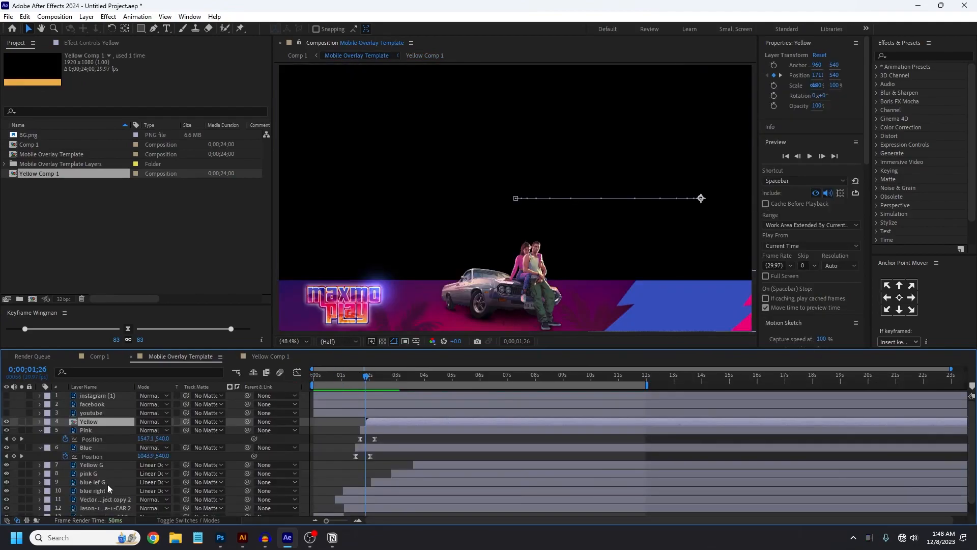
Step: Copy the animated BG.png layer from Mobile Overlay Template (1) into Yellow Comp 1, above the yellow layer
{"action": "scroll", "coordinate": [108, 484], "scroll_direction": "down", "scroll_amount": 2}
{"action": "double_click", "coordinate": [90, 511]}
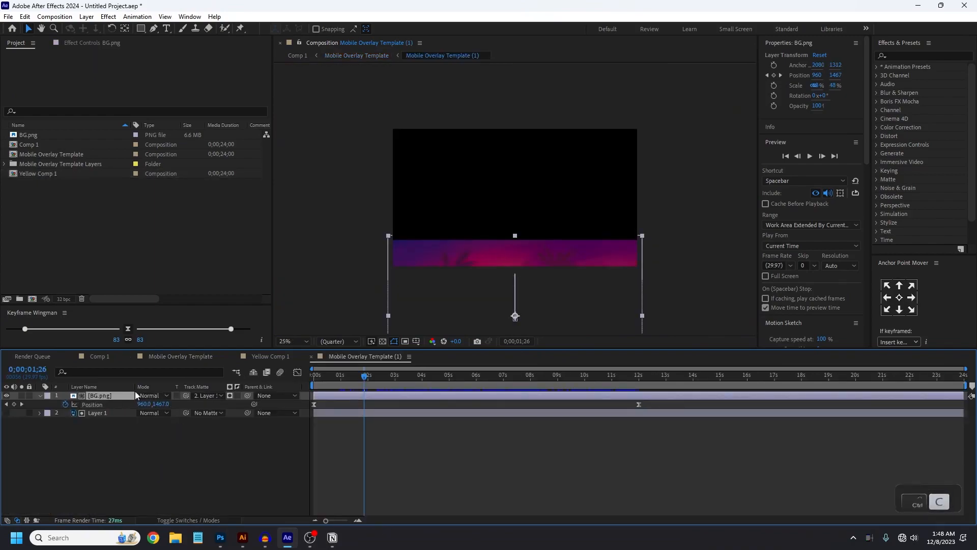
{"action": "left_click", "coordinate": [278, 357]}
{"action": "key", "text": "ctrl+v"}
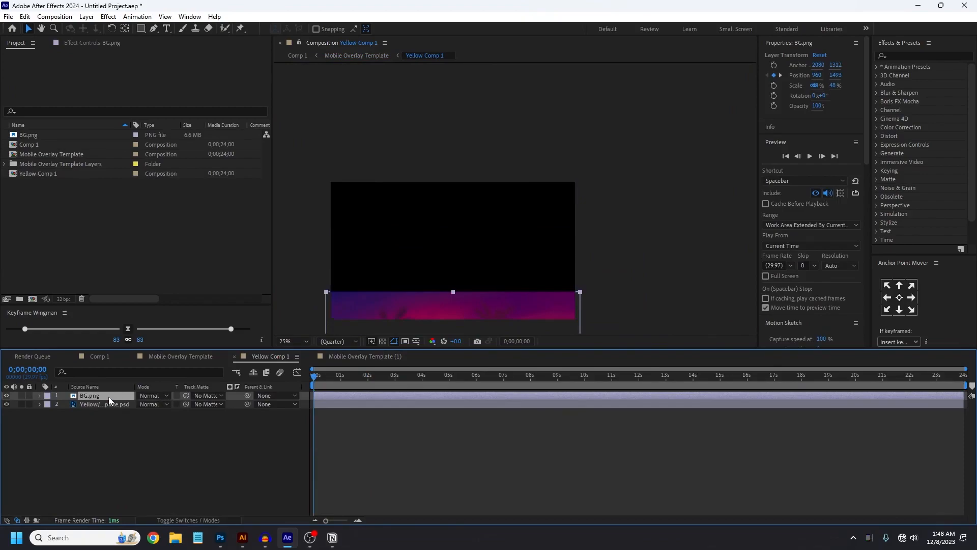
Step: Set the BG.png layer's blending mode to Luminosity in Yellow Comp 1 and preview the moving texture
{"action": "left_click", "coordinate": [148, 396]}
{"action": "left_click", "coordinate": [148, 397]}
{"action": "left_click", "coordinate": [148, 397]}
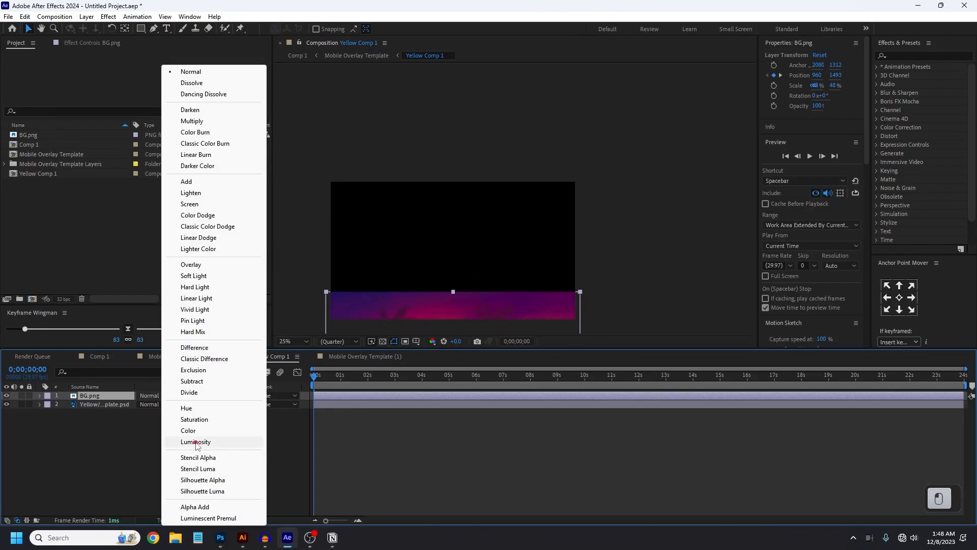
{"action": "left_click", "coordinate": [196, 442]}
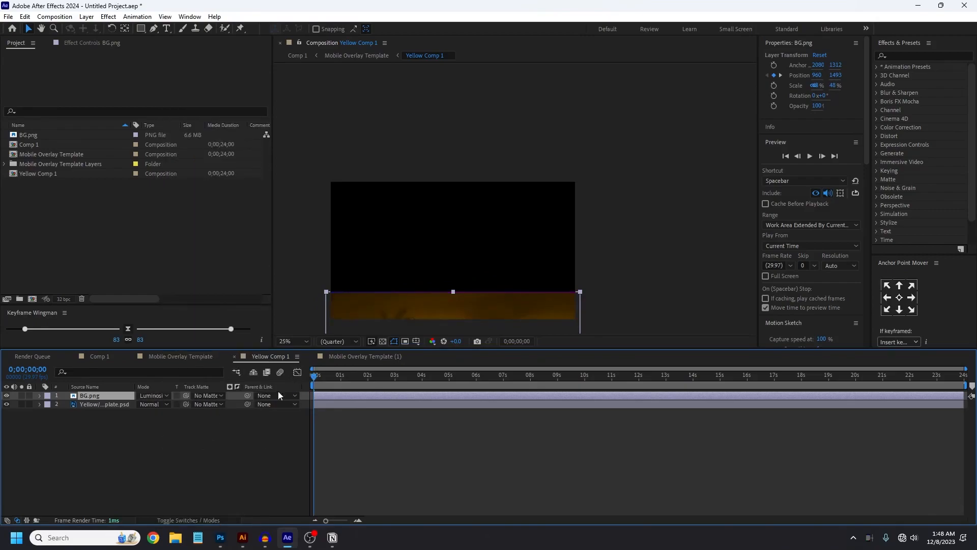
{"action": "key", "text": "space"}
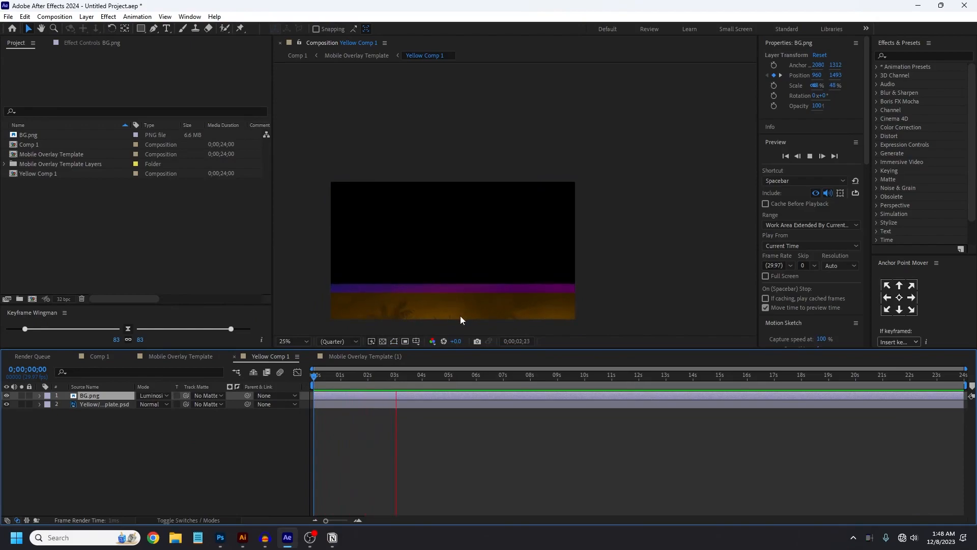
{"action": "key", "text": "space"}
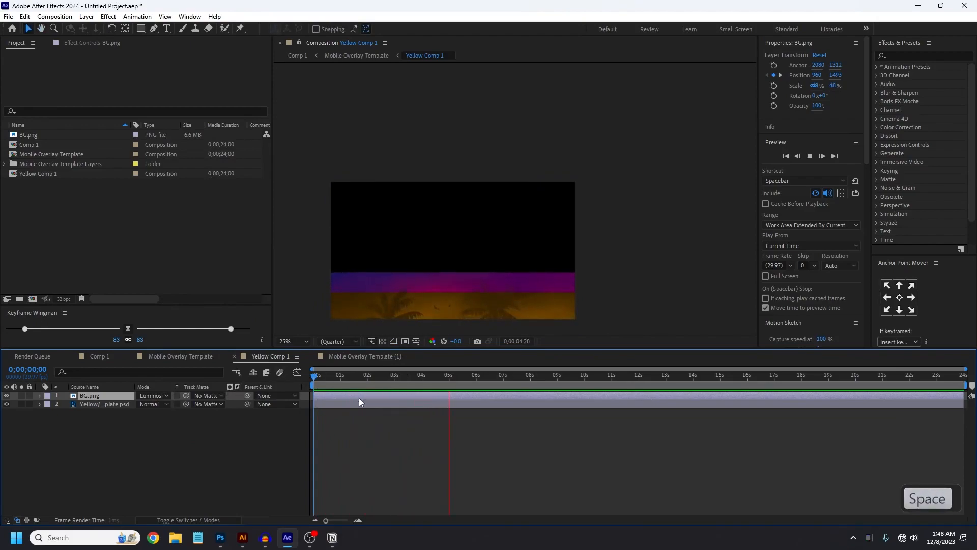
Step: Use the yellow layer as BG.png's track matte, turn the yellow layer's visibility back on, and preview the masked texture
{"action": "left_click", "coordinate": [202, 396]}
{"action": "left_click", "coordinate": [245, 434]}
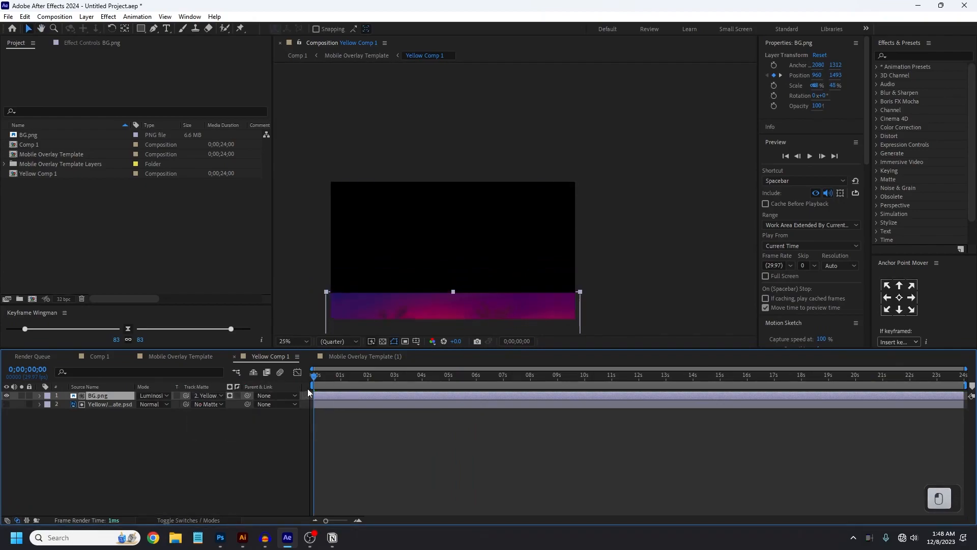
{"action": "key", "text": "space"}
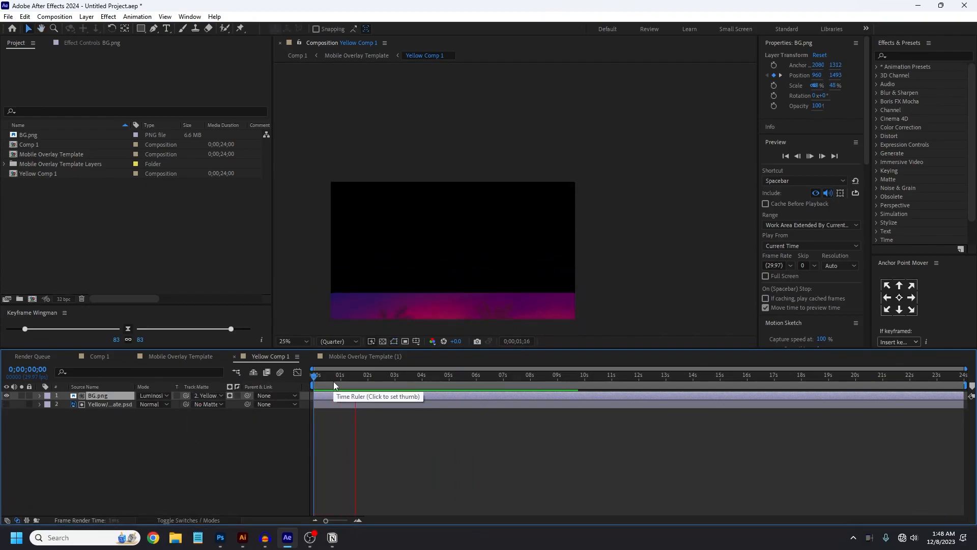
{"action": "left_click", "coordinate": [7, 404]}
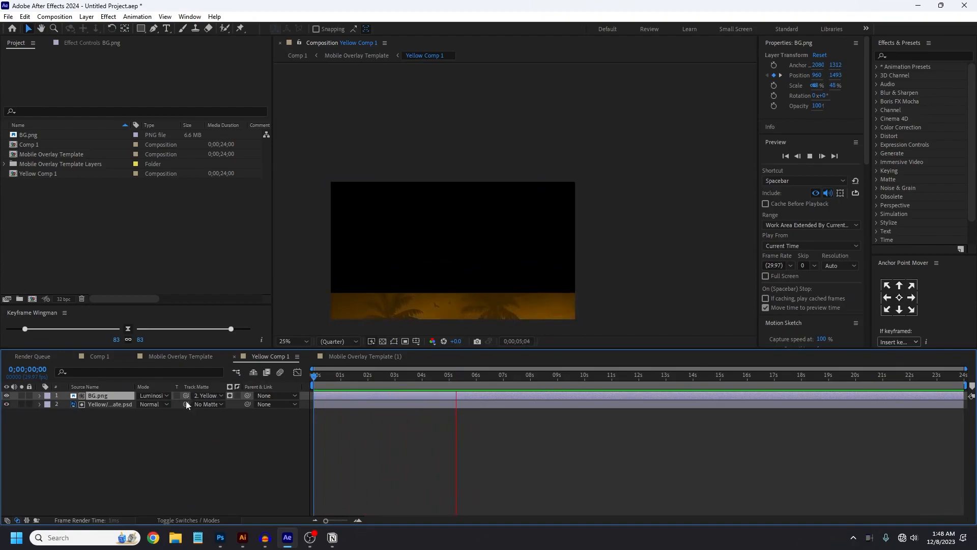
Step: Close Yellow Comp 1 and Mobile Overlay Template (1), and preview the textured yellow panel in the main Mobile Overlay Template composition
{"action": "left_click", "coordinate": [235, 356]}
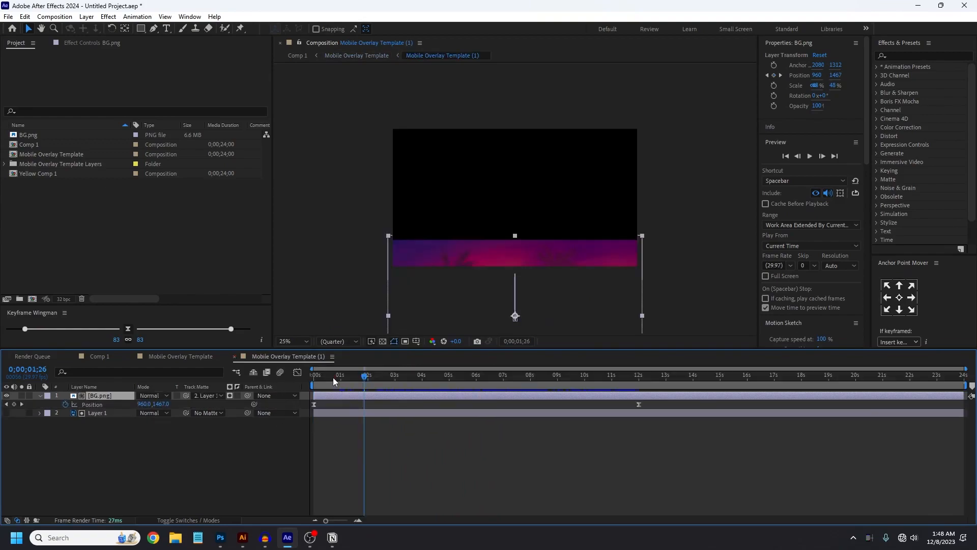
{"action": "left_click_drag", "start_coordinate": [332, 378], "coordinate": [250, 371]}
{"action": "left_click", "coordinate": [235, 356]}
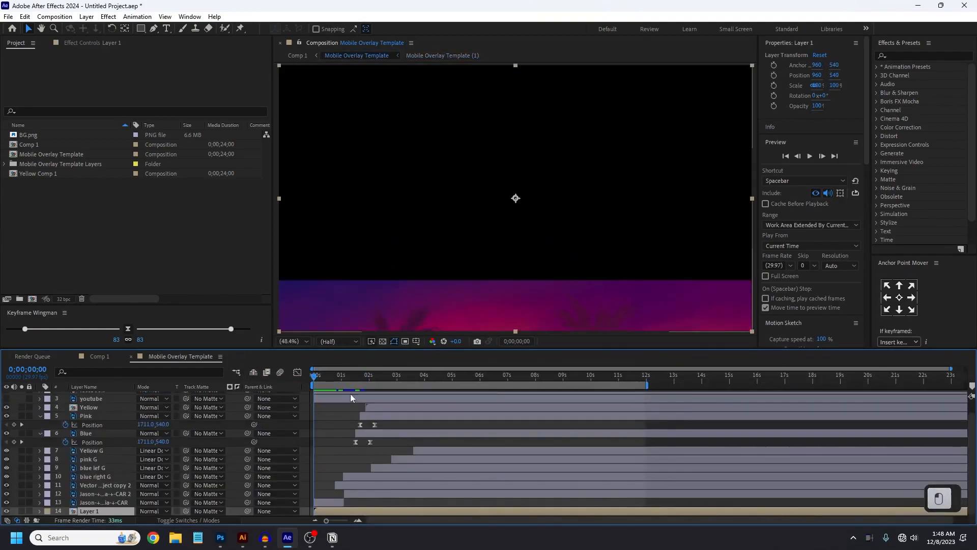
{"action": "key", "text": "space"}
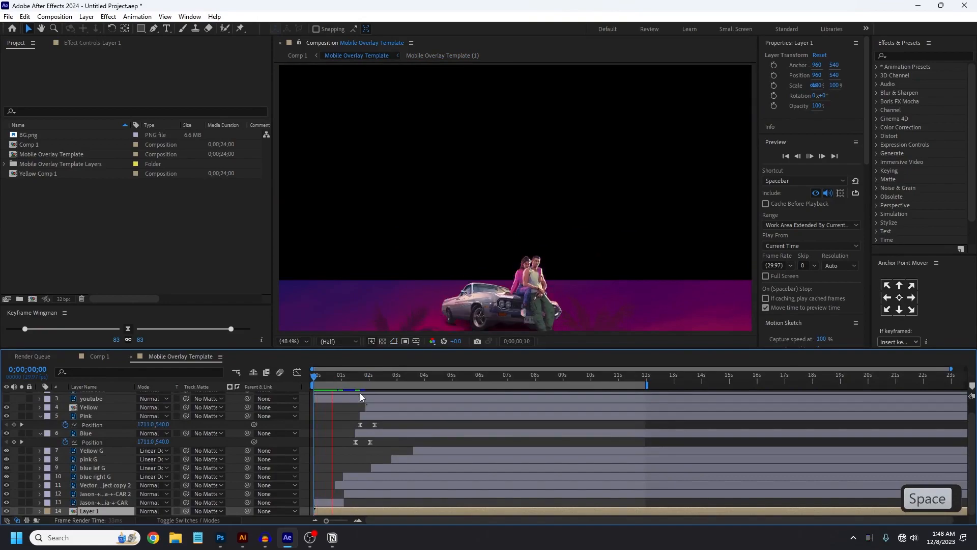
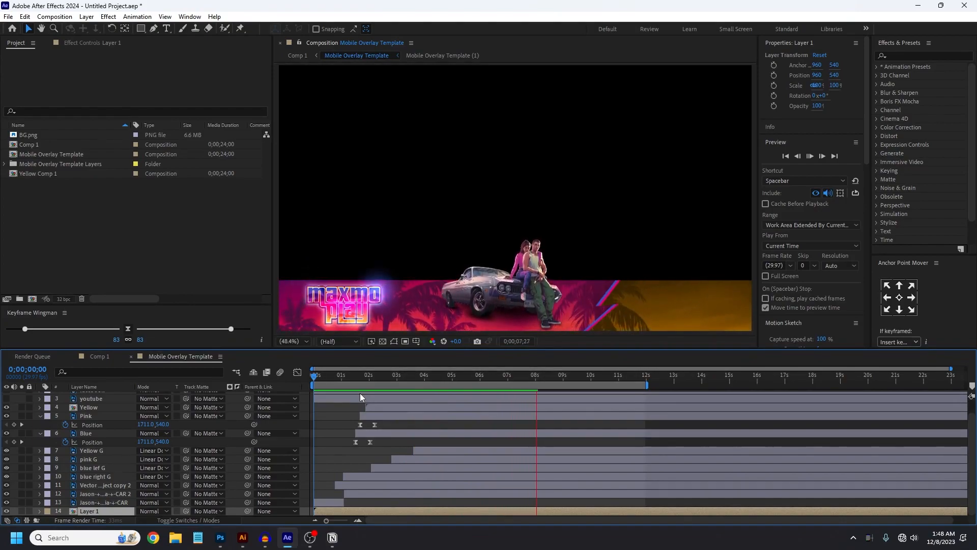
{"action": "key", "text": "space"}
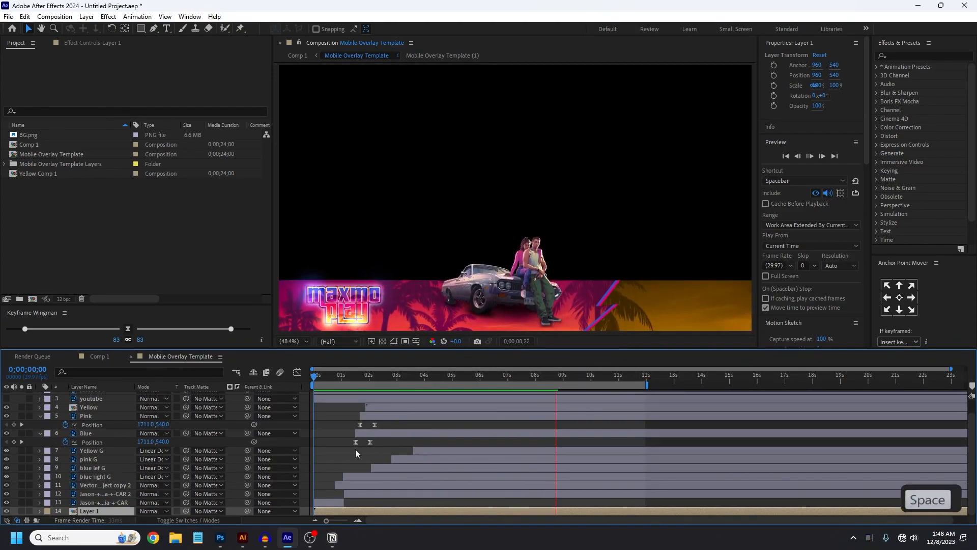
Step: Collapse the Pink and Blue properties, and show only the youtube icon at 0;00;04;00, with facebook and instagram (1) hidden
{"action": "scroll", "coordinate": [380, 420], "scroll_direction": "up", "scroll_amount": 1}
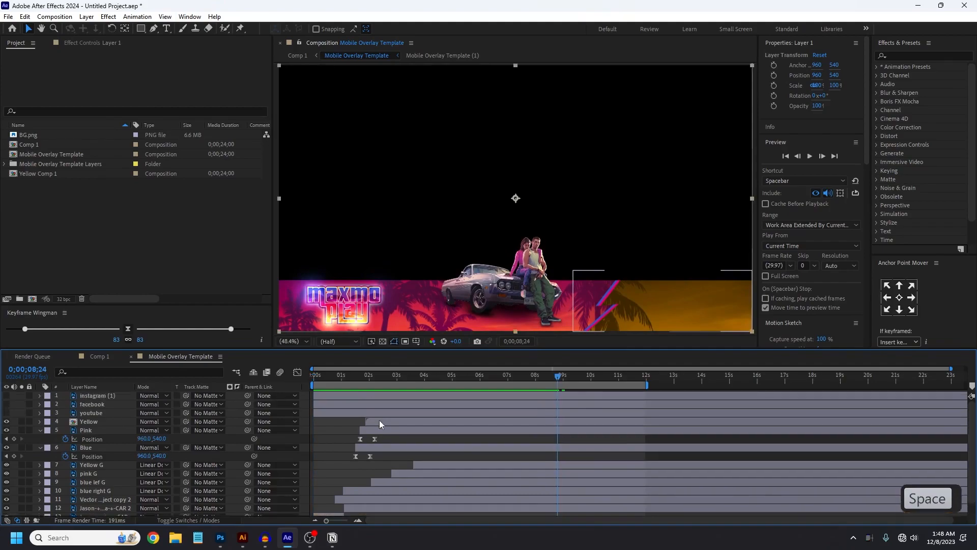
{"action": "left_click", "coordinate": [40, 430]}
{"action": "left_click", "coordinate": [39, 440]}
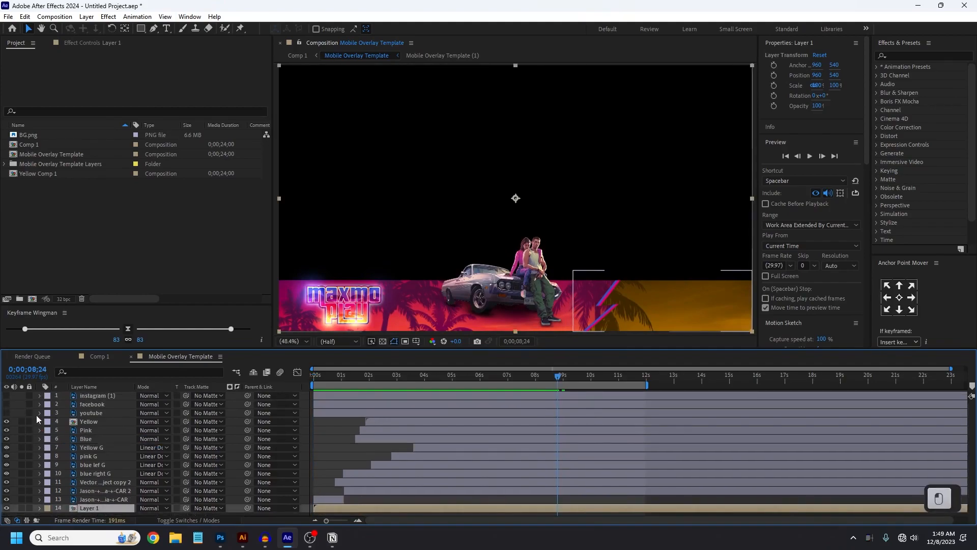
{"action": "left_click", "coordinate": [39, 412]}
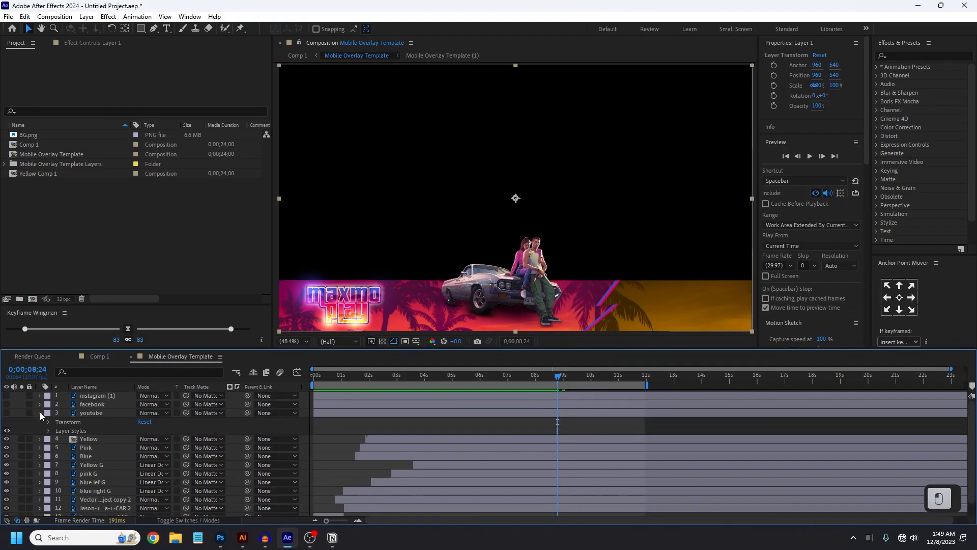
{"action": "left_click", "coordinate": [40, 404]}
{"action": "left_click", "coordinate": [40, 404]}
{"action": "left_click", "coordinate": [85, 413]}
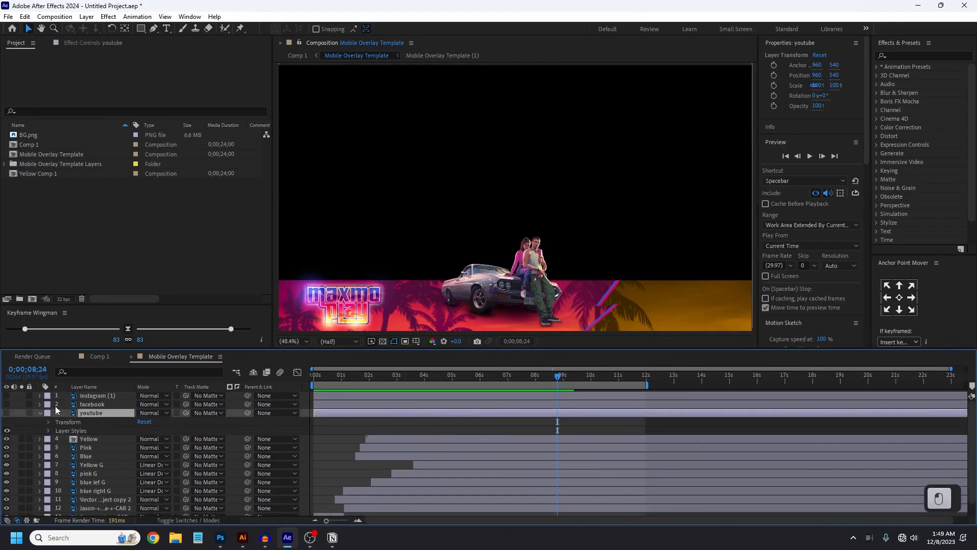
{"action": "left_click_drag", "start_coordinate": [7, 412], "coordinate": [7, 396]}
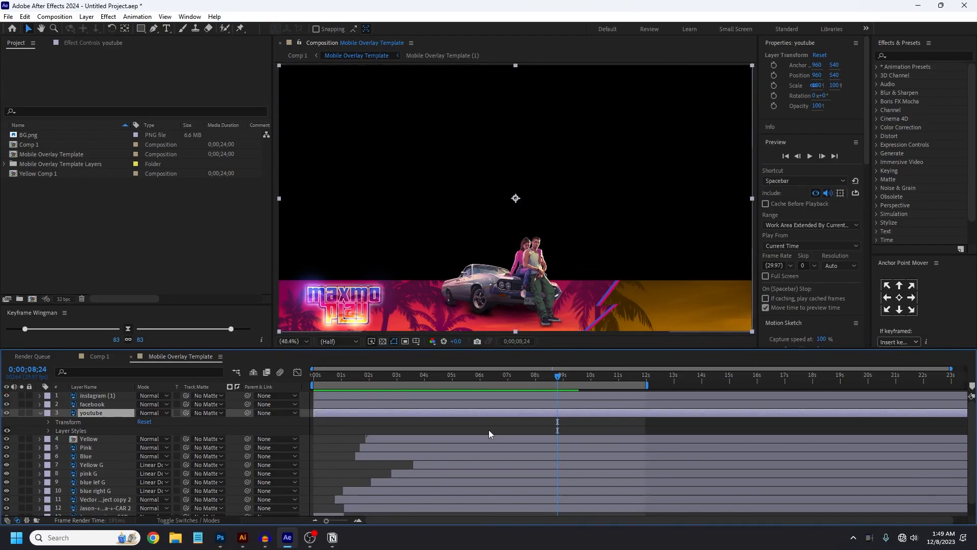
{"action": "left_click", "coordinate": [426, 381]}
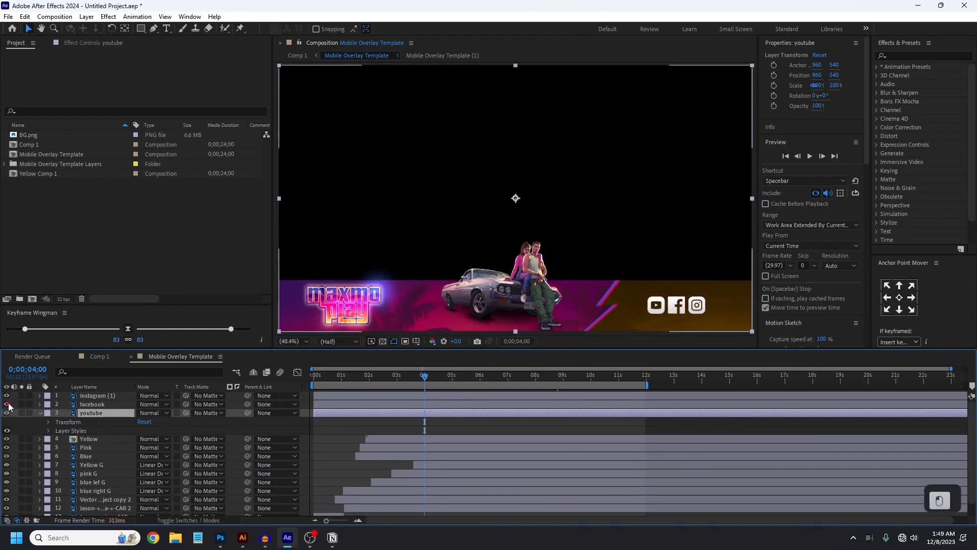
{"action": "left_click_drag", "start_coordinate": [7, 404], "coordinate": [7, 396]}
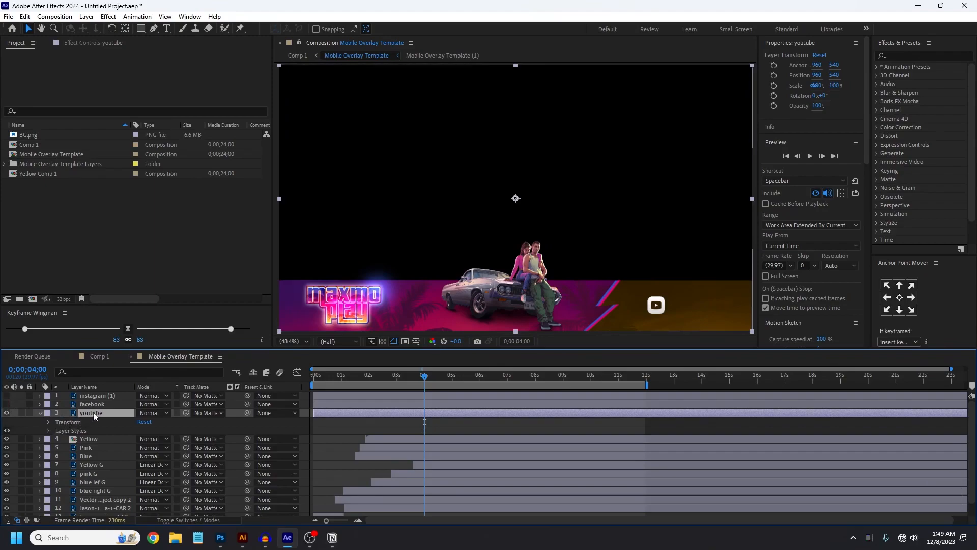
Step: Add Position keyframes to the youtube layer at 0;00;00;00 and 0;00;00;29
{"action": "key", "text": "p"}
{"action": "left_click", "coordinate": [310, 384]}
{"action": "left_click", "coordinate": [65, 421]}
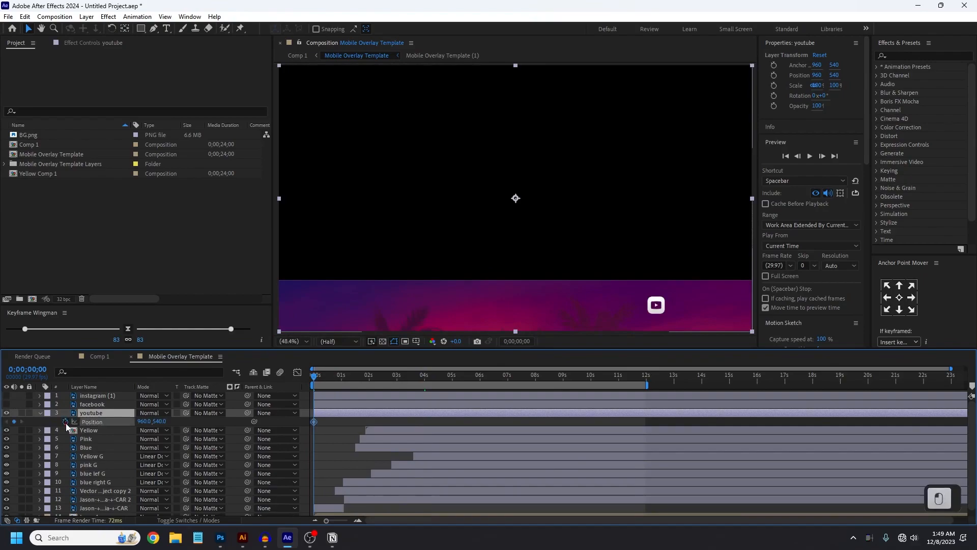
{"action": "left_click", "coordinate": [341, 377]}
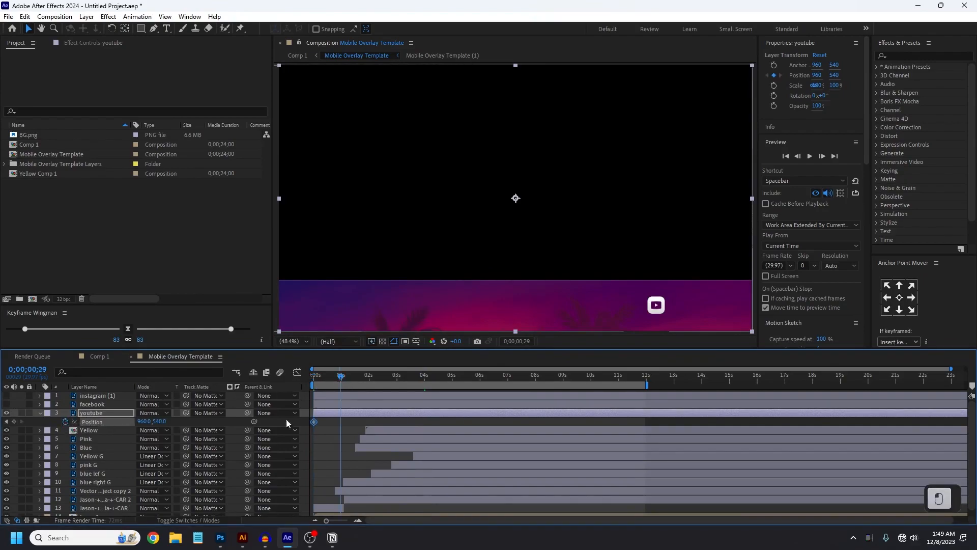
{"action": "left_click", "coordinate": [14, 421]}
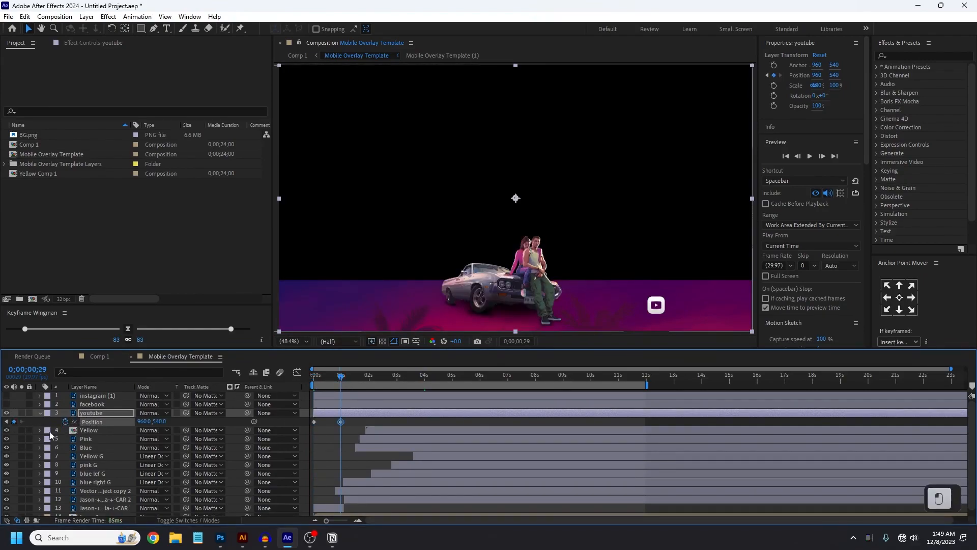
Step: Set the youtube layer's first Position keyframe to 1916, 540 so the icon starts off the canvas's right edge
{"action": "left_click", "coordinate": [6, 421]}
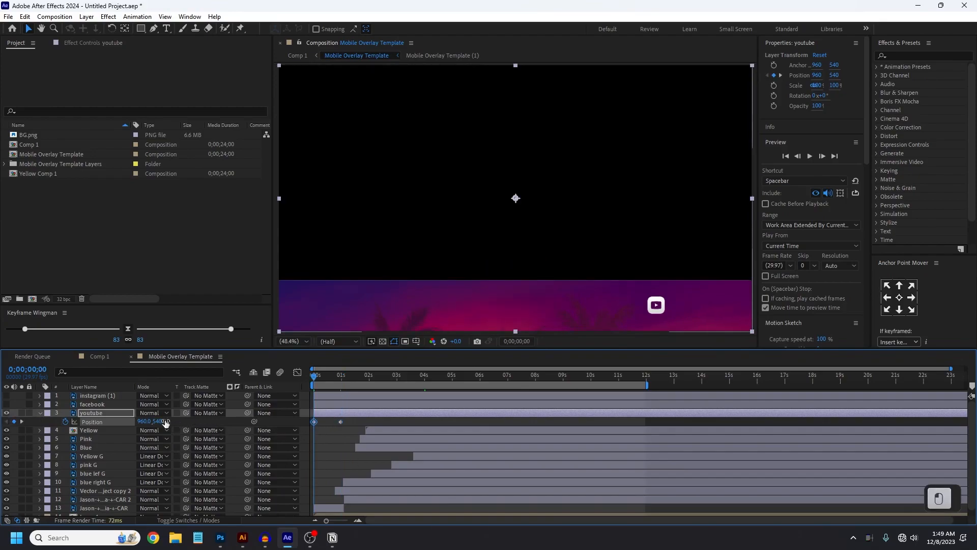
{"action": "left_click", "coordinate": [164, 422]}
{"action": "left_click_drag", "start_coordinate": [153, 421], "coordinate": [425, 429]}
{"action": "left_click_drag", "start_coordinate": [498, 430], "coordinate": [629, 414]}
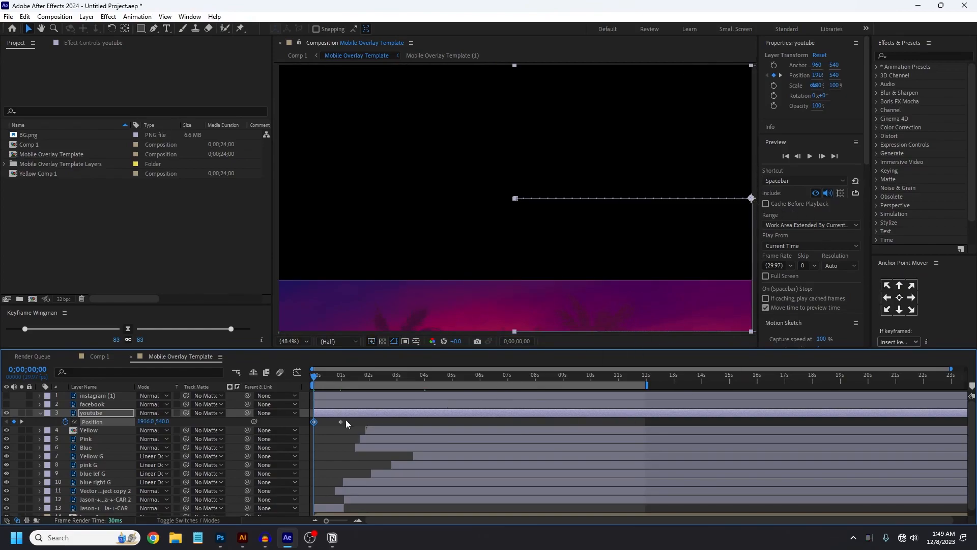
Step: Apply Easy Ease to both youtube Position keyframes
{"action": "left_click", "coordinate": [319, 427]}
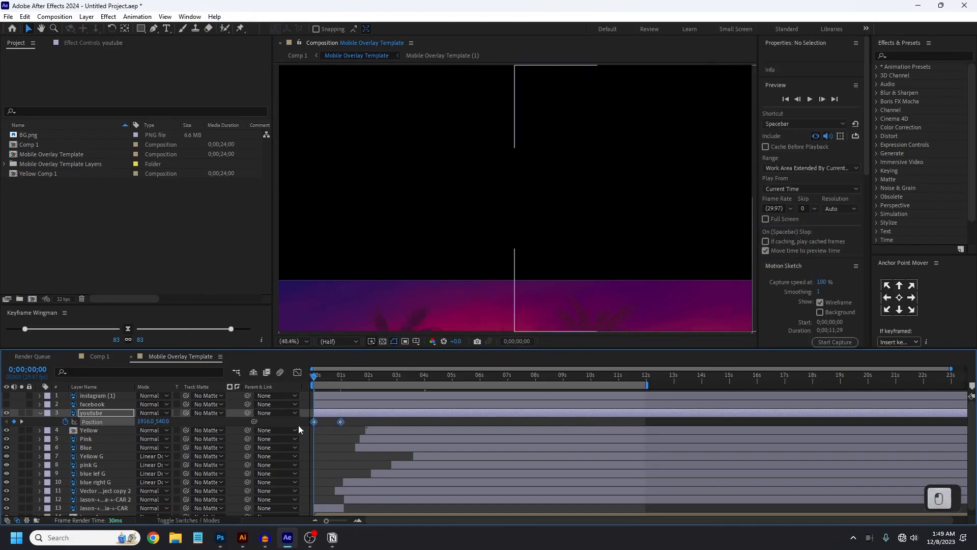
{"action": "left_click_drag", "start_coordinate": [299, 426], "coordinate": [353, 422]}
{"action": "key", "text": "F9"}
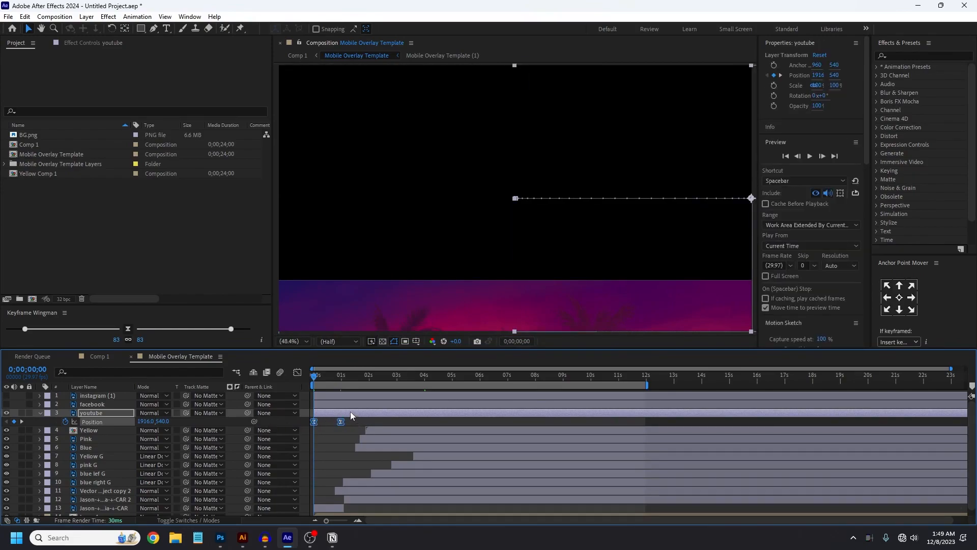
Step: Reshape the youtube Position speed graph into a sharp mid-move peak by lengthening both keyframes' easing influence, and preview the slide-in
{"action": "left_click", "coordinate": [297, 373]}
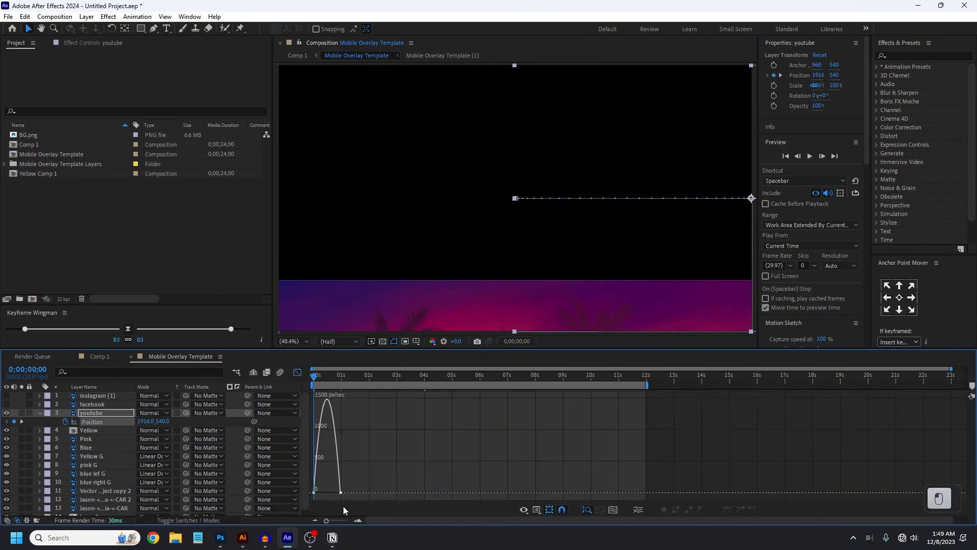
{"action": "left_click", "coordinate": [358, 521]}
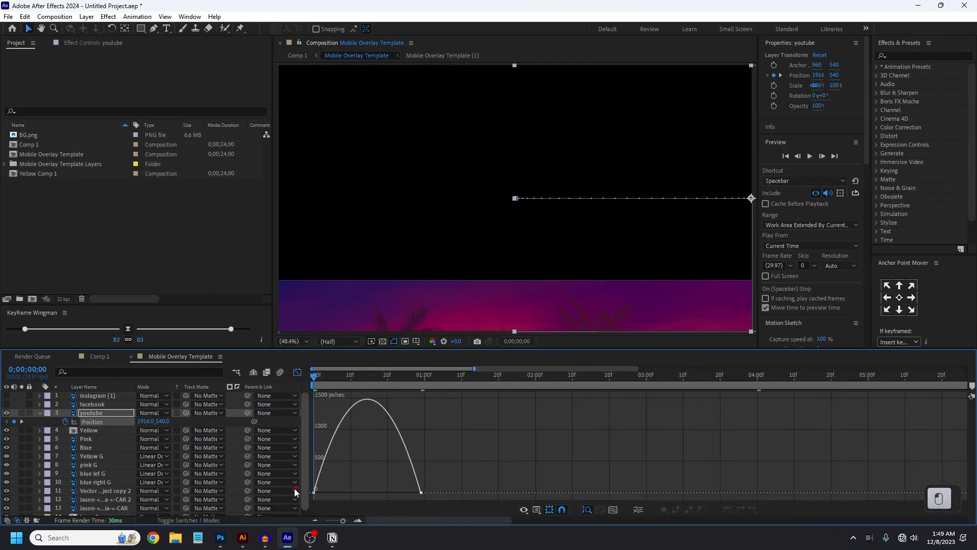
{"action": "left_click_drag", "start_coordinate": [447, 478], "coordinate": [304, 500]}
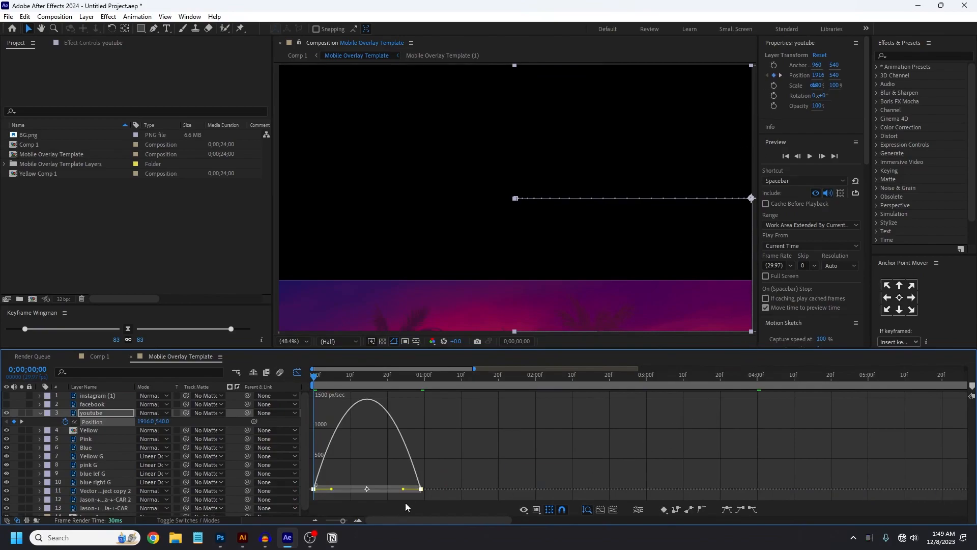
{"action": "left_click_drag", "start_coordinate": [402, 489], "coordinate": [352, 493]}
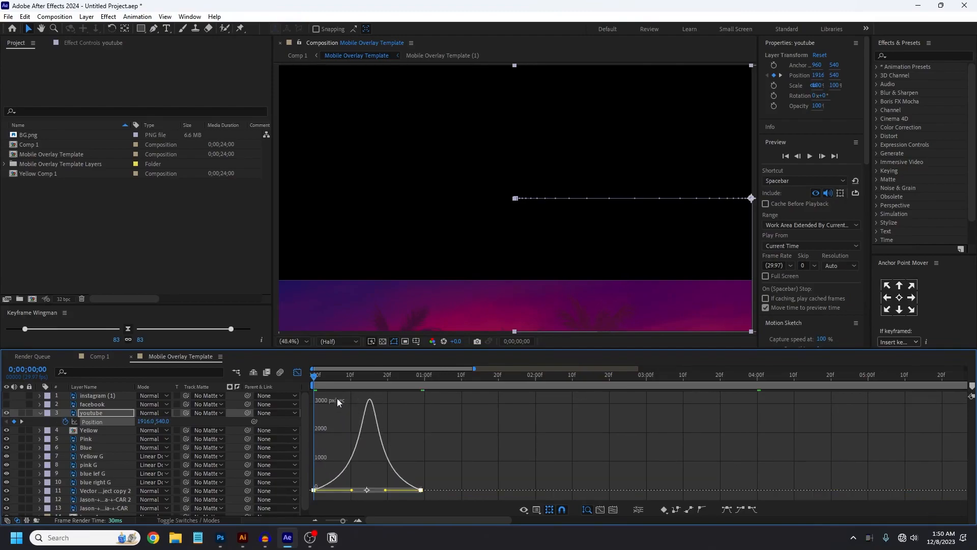
{"action": "key", "text": "space"}
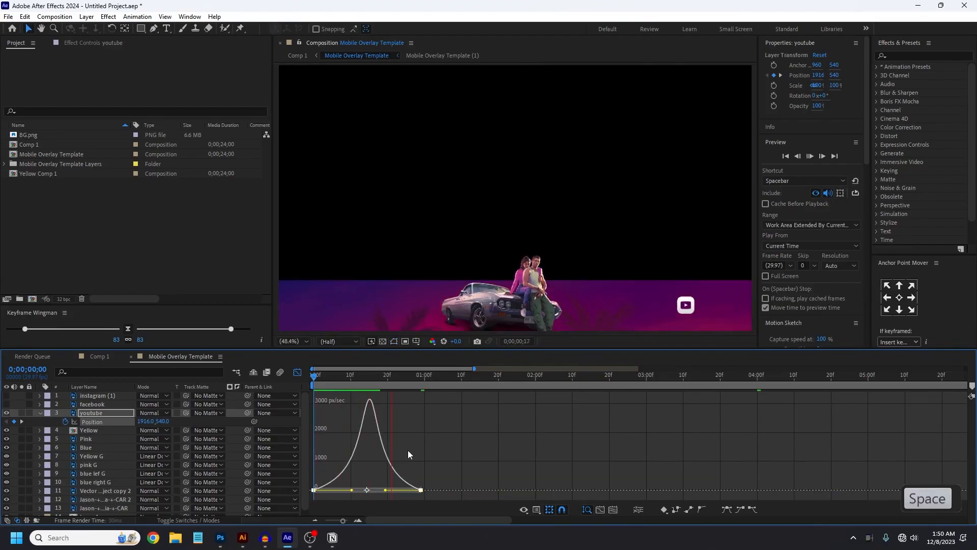
{"action": "key", "text": "space"}
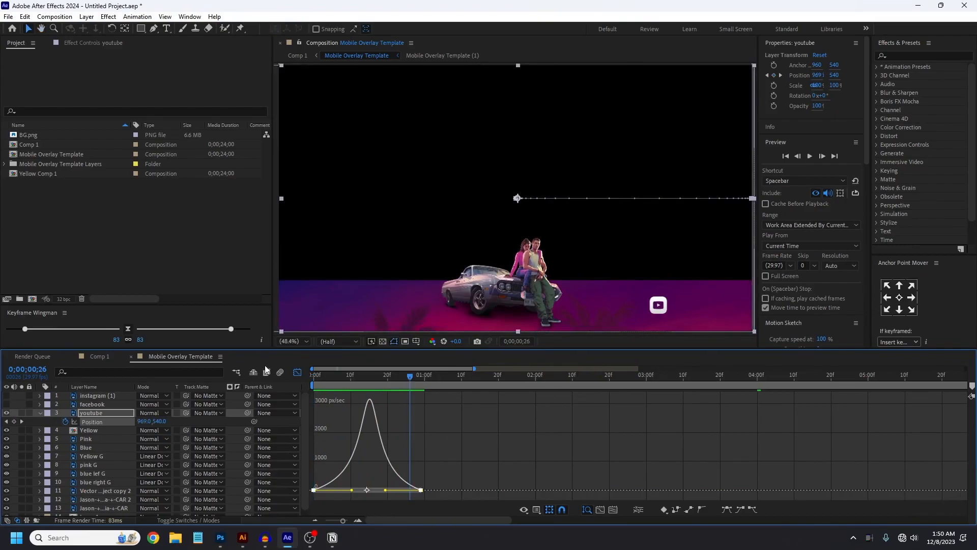
{"action": "left_click", "coordinate": [298, 374]}
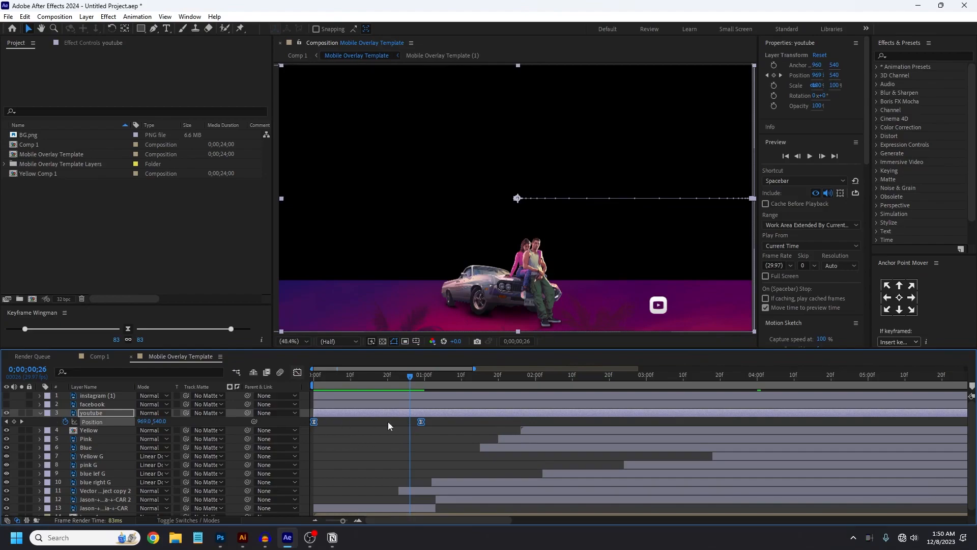
Step: Copy the youtube Position keyframes onto the facebook and instagram (1) layers and show those layers' keyframed properties
{"action": "key", "text": "ctrl+c"}
{"action": "left_click", "coordinate": [328, 405]}
{"action": "left_click", "coordinate": [331, 395], "text": "ctrl"}
{"action": "key", "text": "ctrl+v"}
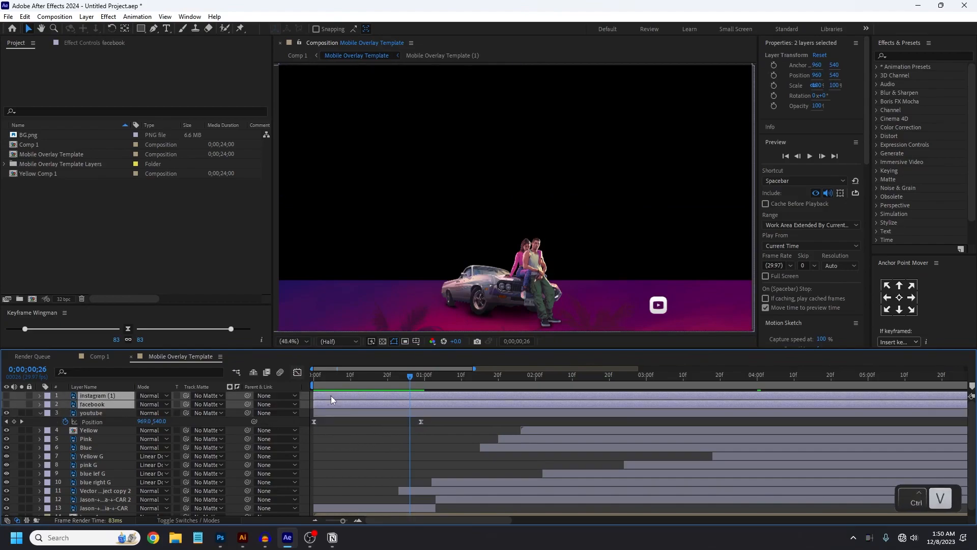
{"action": "key", "text": "u"}
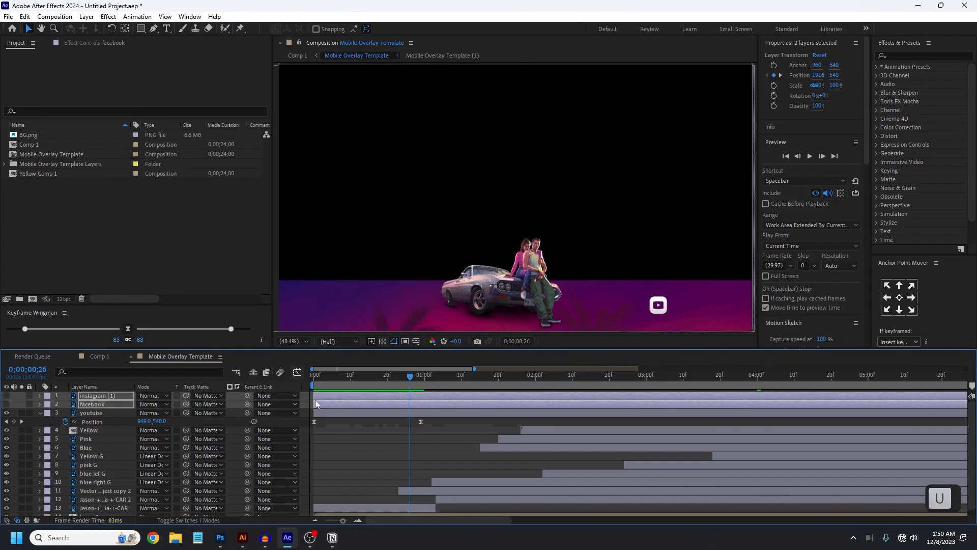
Step: Shift the youtube, facebook and instagram (1) layers together so all three start at 0;00;02;20
{"action": "left_click_drag", "start_coordinate": [410, 423], "coordinate": [303, 420]}
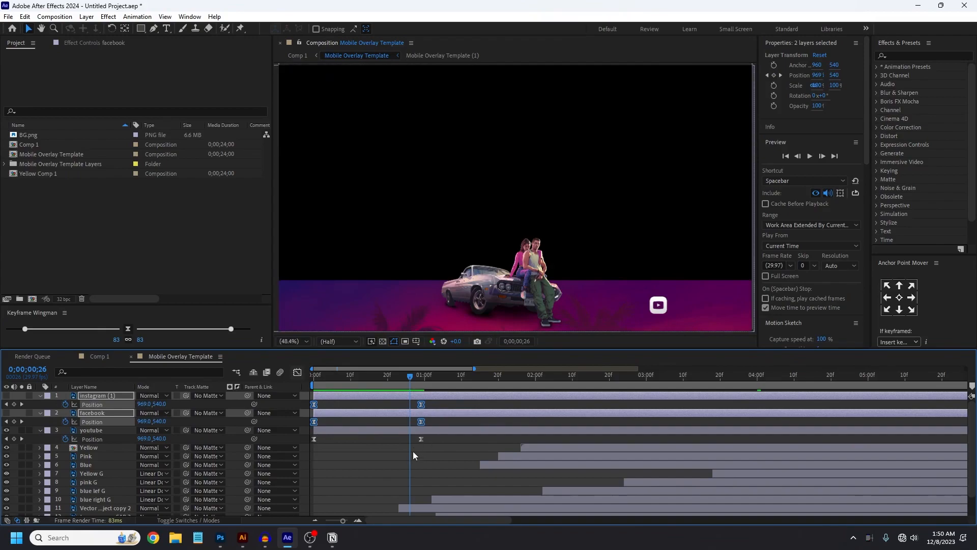
{"action": "left_click", "coordinate": [443, 430], "text": "shift"}
{"action": "left_click_drag", "start_coordinate": [421, 430], "coordinate": [598, 435]}
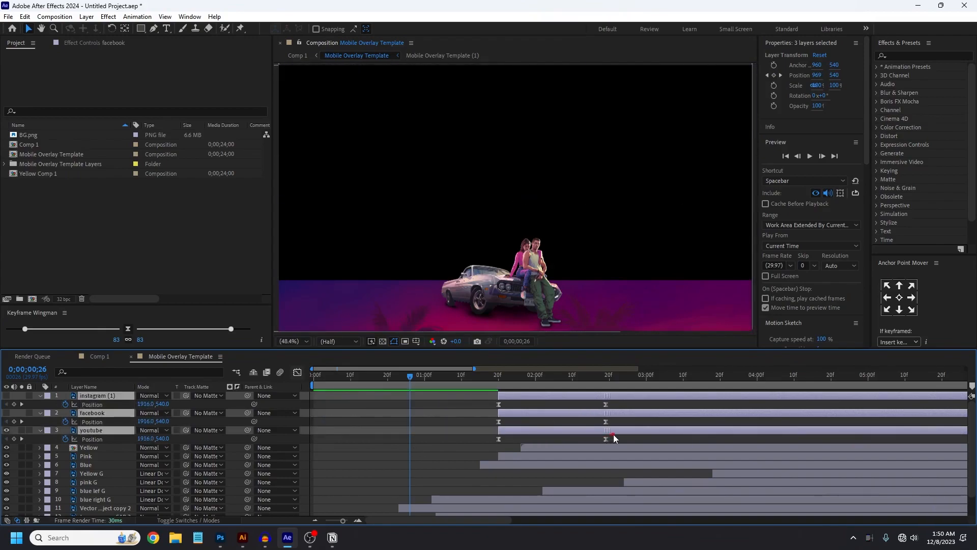
{"action": "key", "text": "space"}
{"action": "left_click_drag", "start_coordinate": [608, 435], "coordinate": [615, 434]}
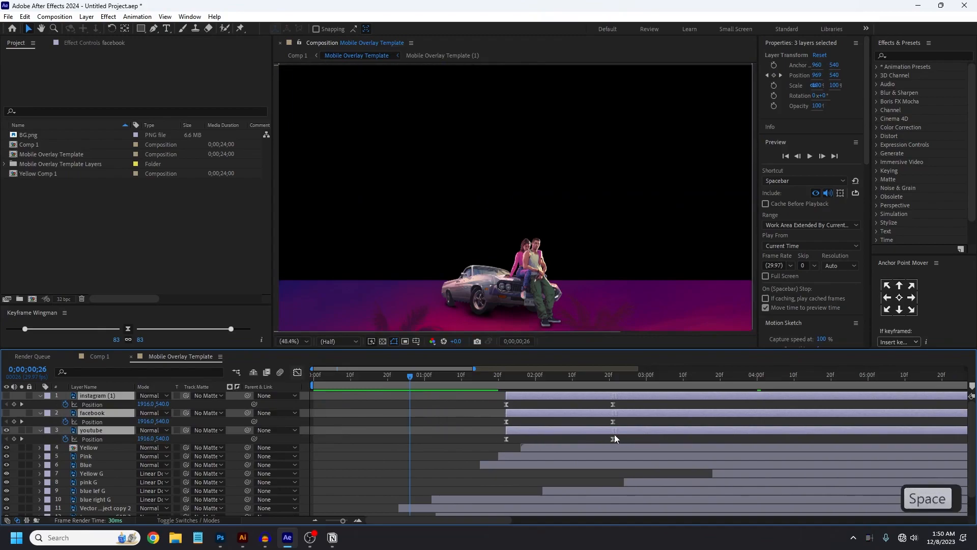
{"action": "left_click_drag", "start_coordinate": [415, 377], "coordinate": [610, 481]}
{"action": "key", "text": "["}
Step: Stagger the icon entrances by starting the facebook layer at about 3;06 and the instagram (1) layer at about 3;18
{"action": "left_click_drag", "start_coordinate": [642, 422], "coordinate": [657, 396]}
{"action": "scroll", "coordinate": [585, 404], "scroll_direction": "down", "scroll_amount": 3}
{"action": "left_click_drag", "start_coordinate": [515, 411], "coordinate": [532, 398]}
{"action": "left_click", "coordinate": [540, 396]}
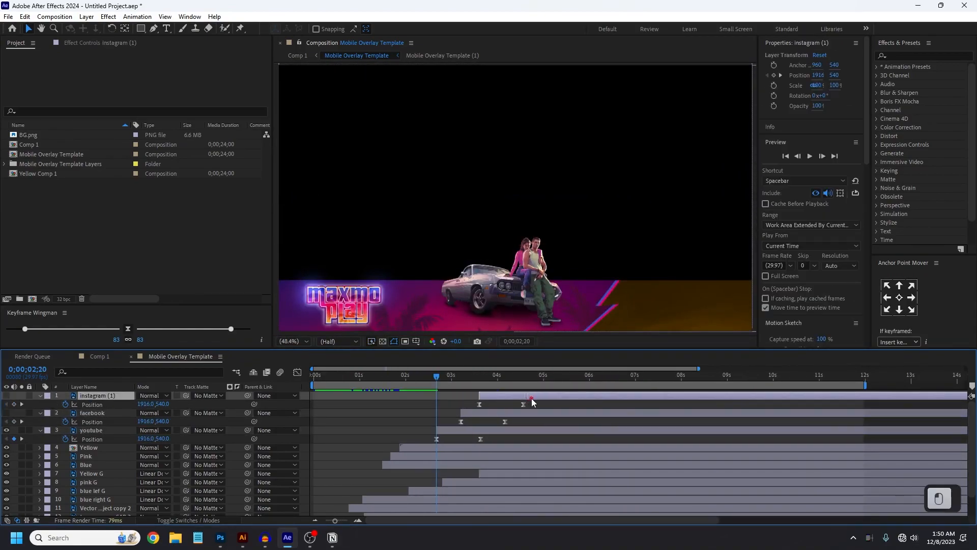
Step: Preview the staggered slide-in of the three social icons and return the playhead to the start of the composition
{"action": "scroll", "coordinate": [531, 398], "scroll_direction": "down", "scroll_amount": 3}
{"action": "left_click_drag", "start_coordinate": [386, 376], "coordinate": [250, 380]}
{"action": "key", "text": "space"}
{"action": "scroll", "coordinate": [116, 426], "scroll_direction": "up", "scroll_amount": 2}
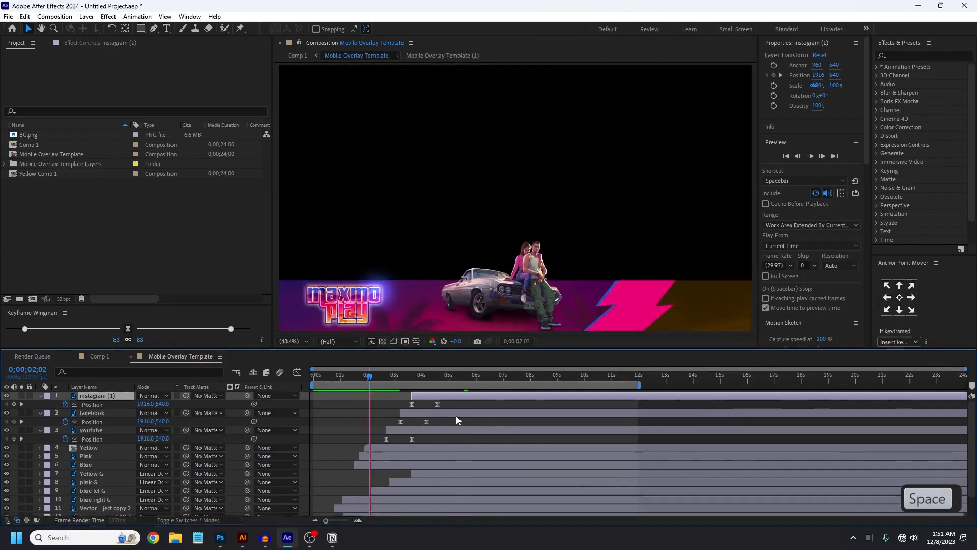
{"action": "key", "text": "space"}
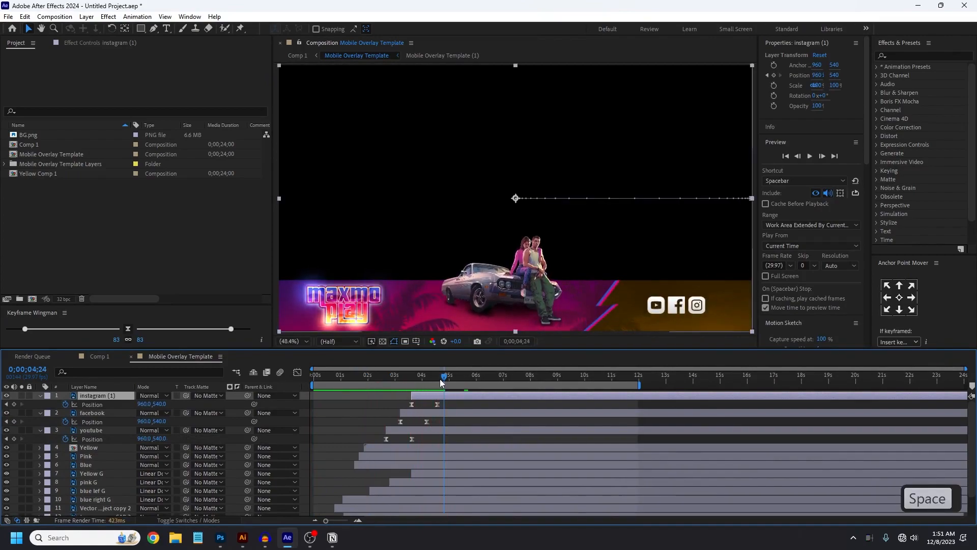
{"action": "left_click", "coordinate": [445, 402]}
{"action": "key", "text": "space"}
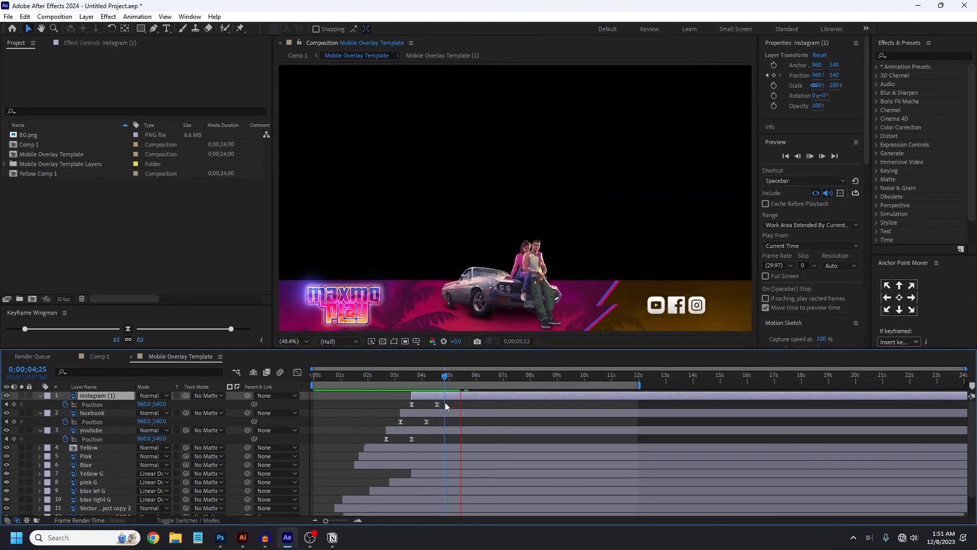
{"action": "key", "text": "space"}
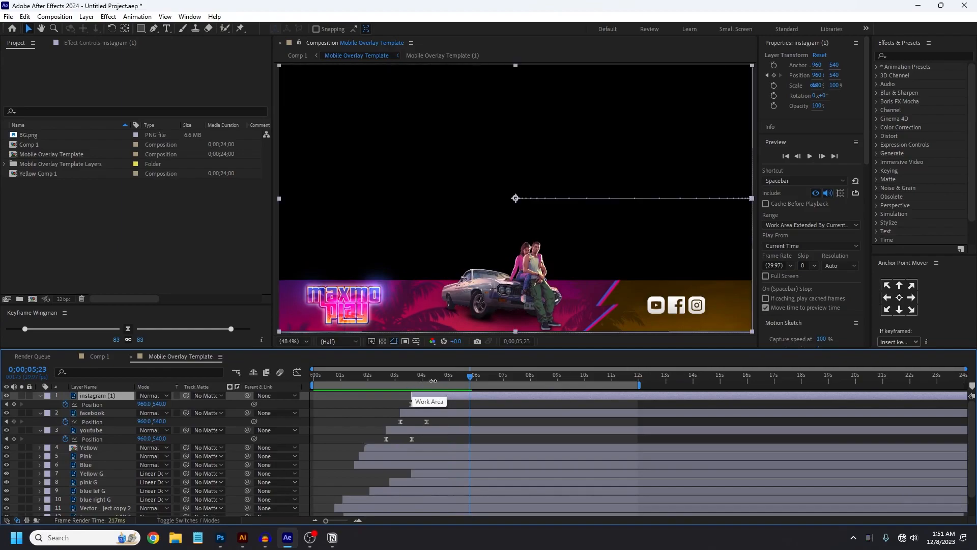
{"action": "key", "text": "Home"}
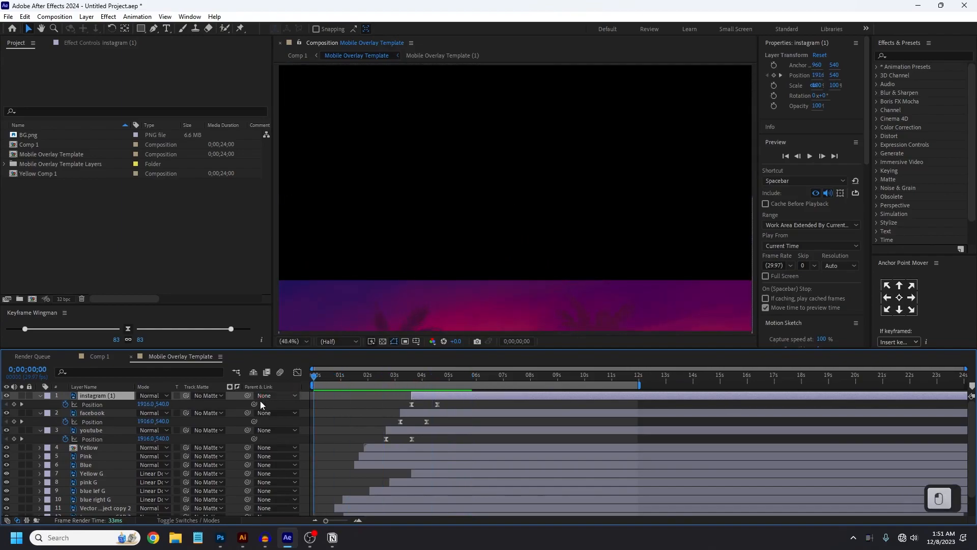
Step: In Comp 1, split the Mobile Overlay Template layer at 0;00;12;00 and delete the second half
{"action": "left_click", "coordinate": [101, 357]}
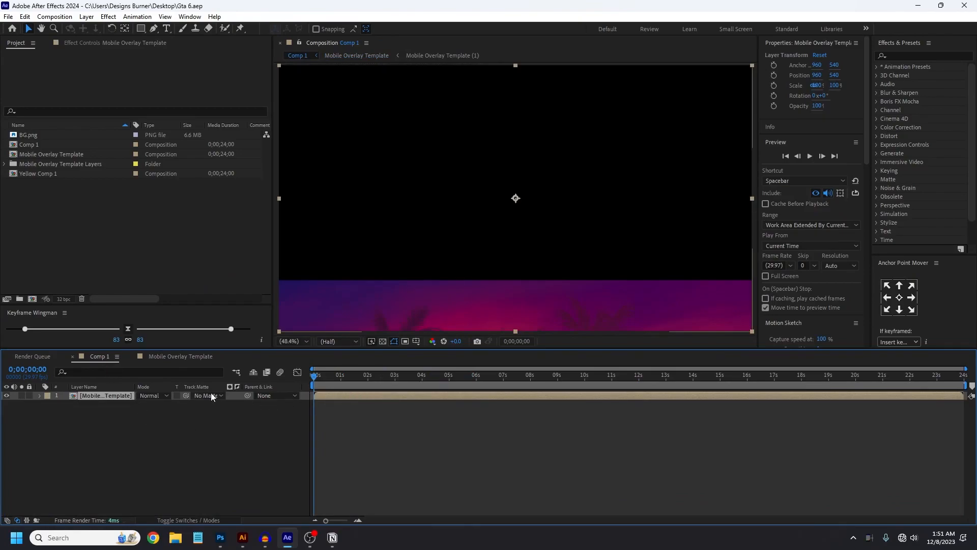
{"action": "left_click_drag", "start_coordinate": [358, 380], "coordinate": [640, 386]}
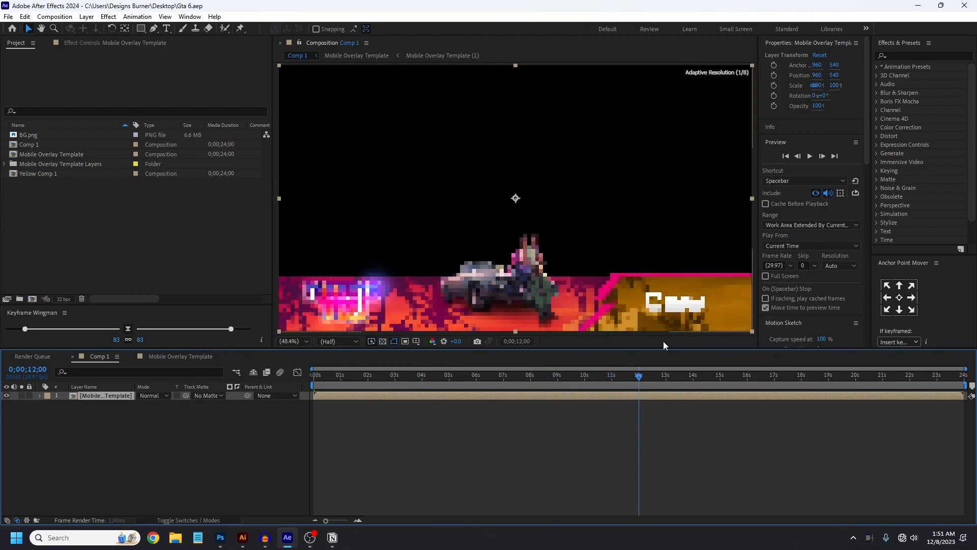
{"action": "left_click", "coordinate": [643, 396]}
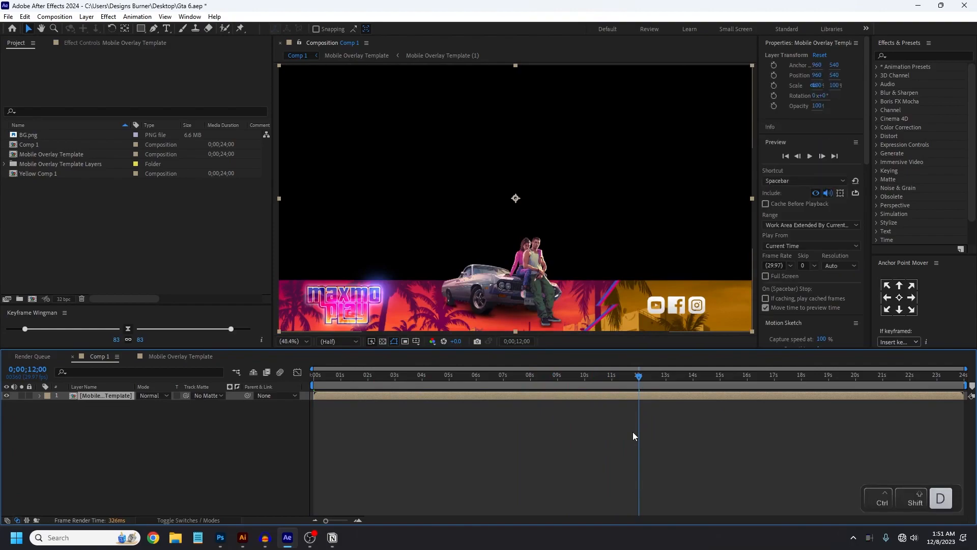
{"action": "key", "text": "ctrl+shift+d"}
{"action": "left_click", "coordinate": [648, 402]}
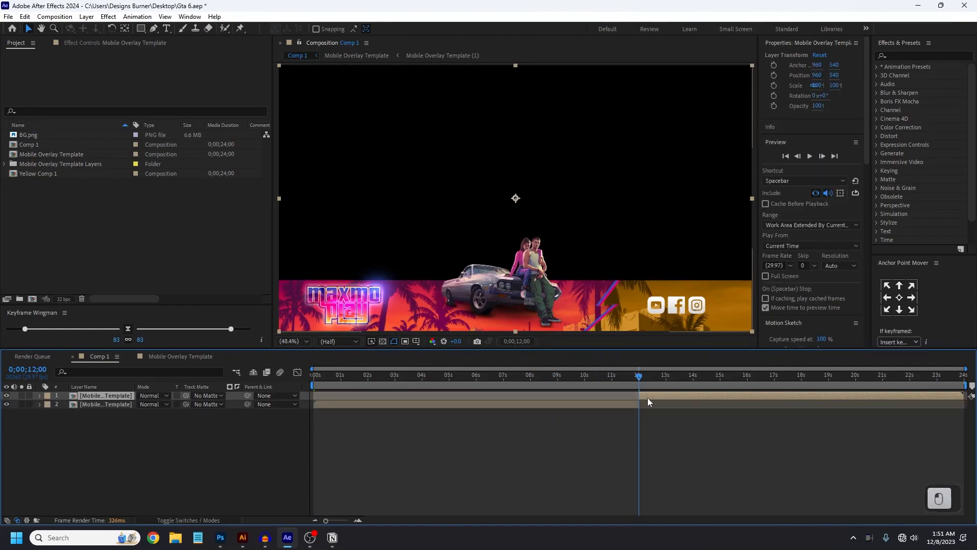
{"action": "key", "text": "Delete"}
Step: Append a time-reversed duplicate of the trimmed Mobile Overlay Template layer, starting at 0;00;12;00 where the original ends
{"action": "left_click", "coordinate": [466, 394]}
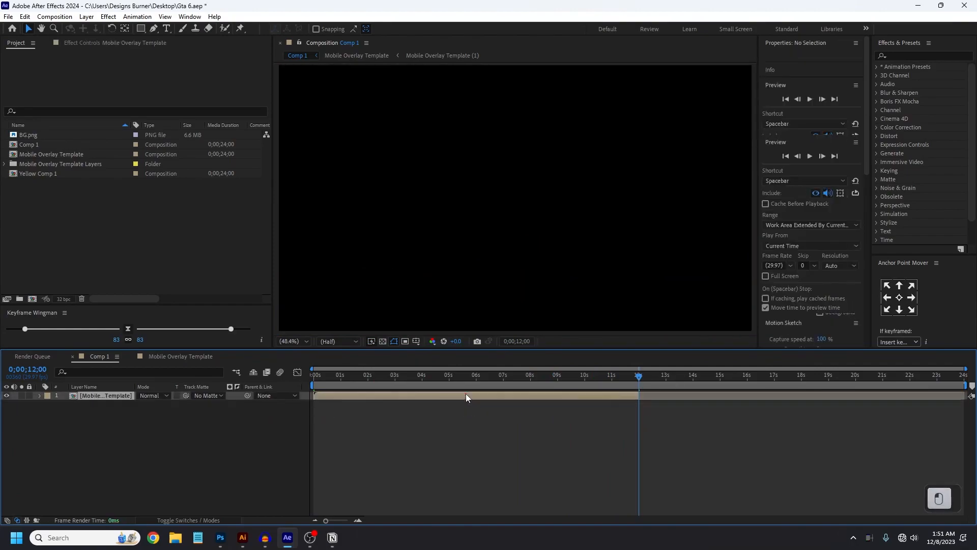
{"action": "right_click", "coordinate": [464, 395]}
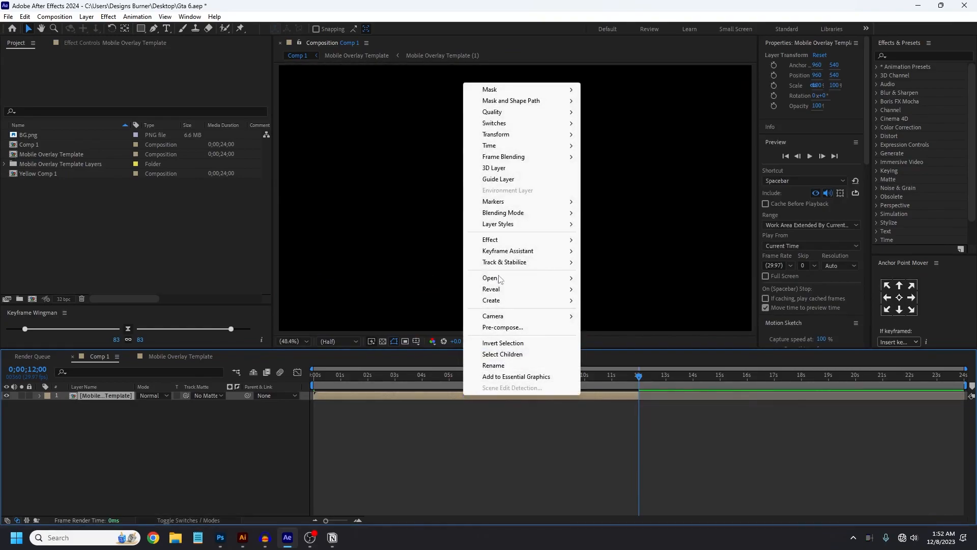
{"action": "left_click", "coordinate": [116, 395]}
{"action": "key", "text": "ctrl+d"}
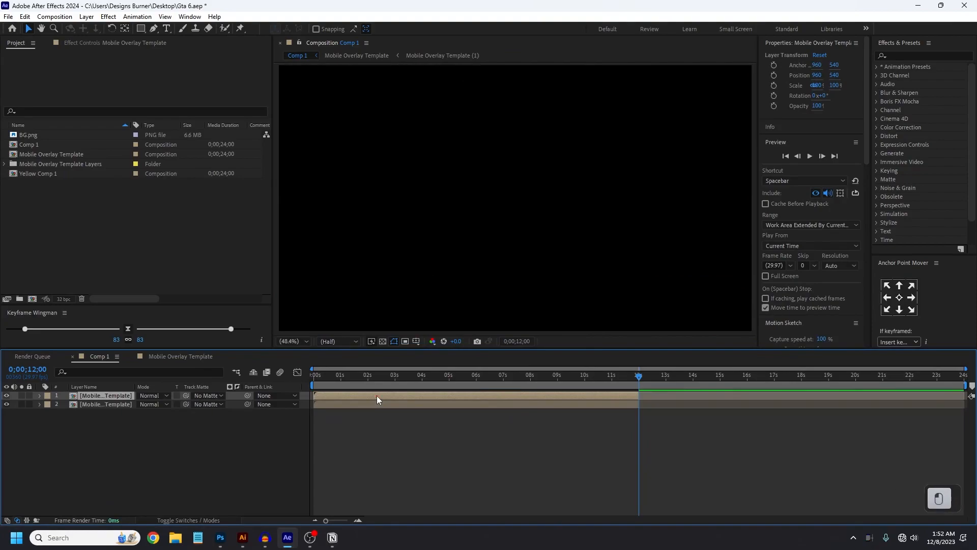
{"action": "right_click", "coordinate": [377, 396]}
{"action": "mouse_move", "coordinate": [437, 149]}
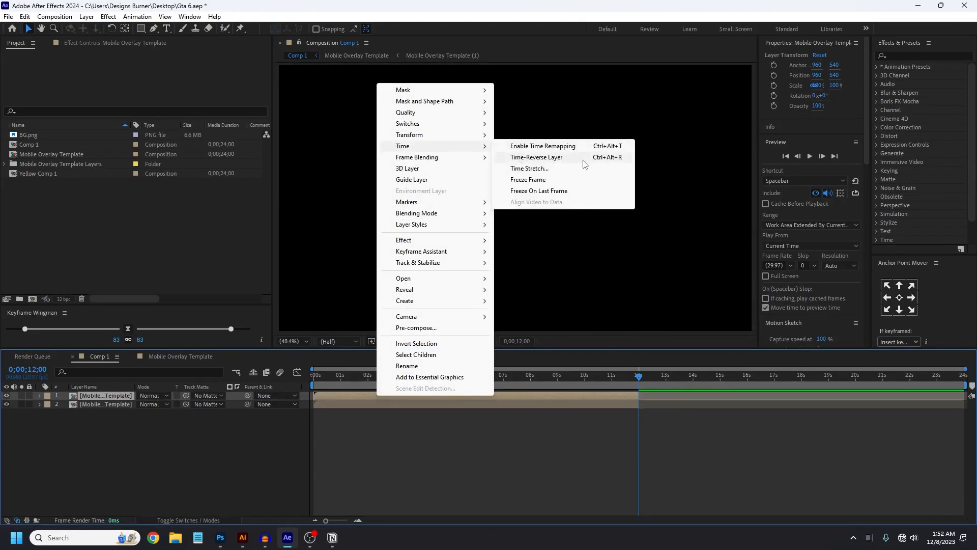
{"action": "left_click", "coordinate": [540, 159]}
{"action": "left_click_drag", "start_coordinate": [322, 394], "coordinate": [649, 400]}
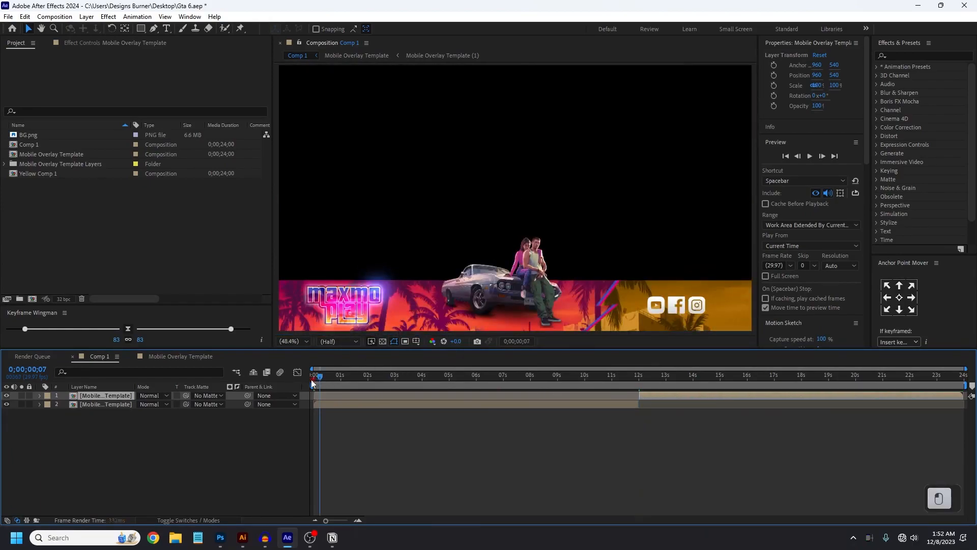
Step: Preview Comp 1 from the beginning to check the overlay animation, and return the playhead to the start
{"action": "key", "text": "Home"}
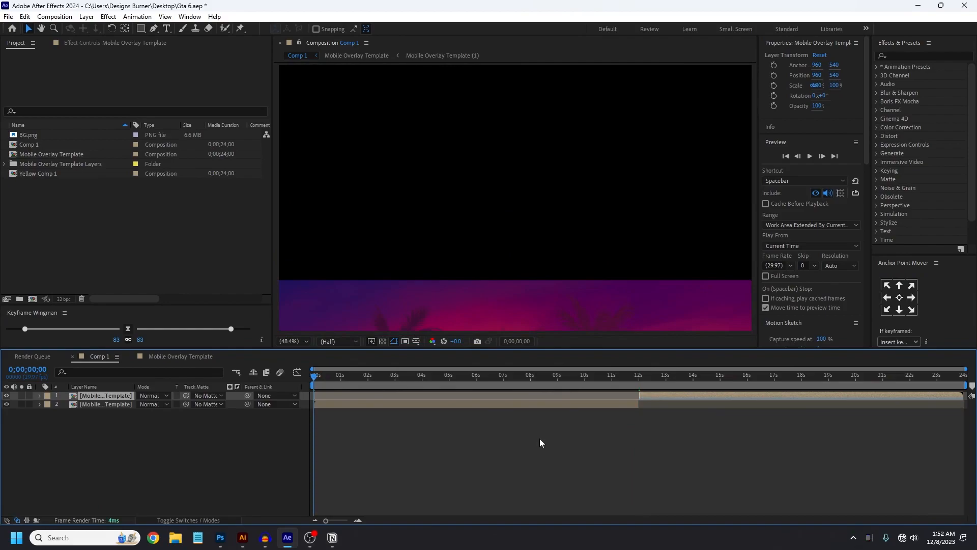
{"action": "key", "text": "space"}
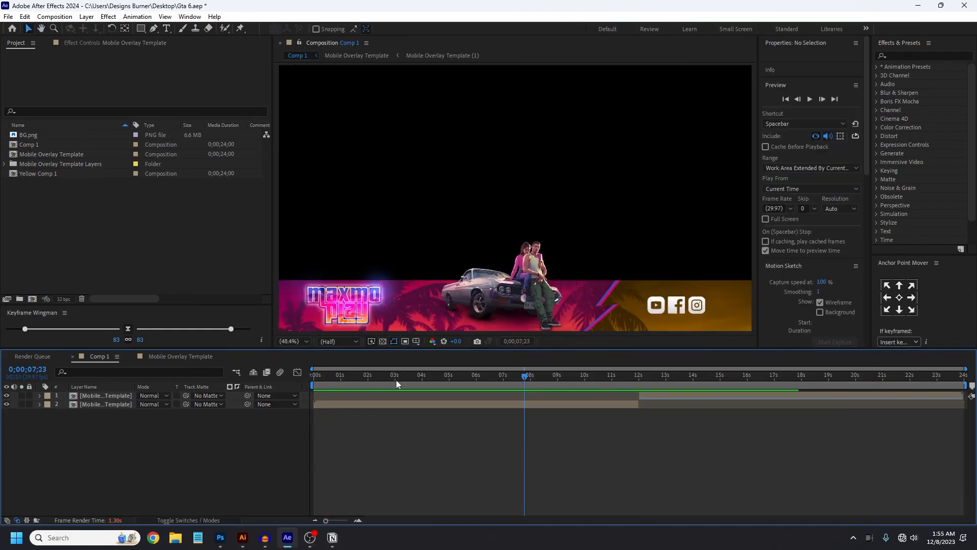
{"action": "left_click_drag", "start_coordinate": [340, 376], "coordinate": [291, 381]}
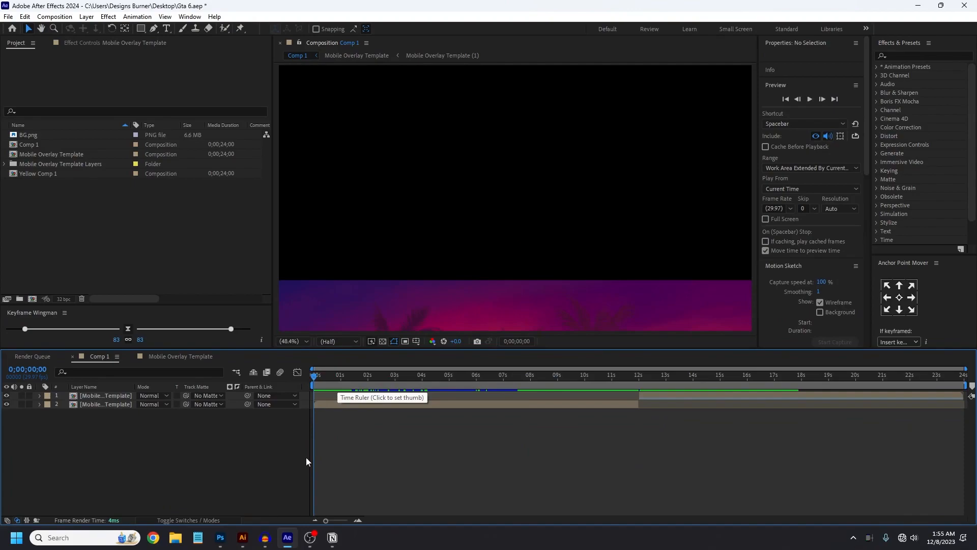
Step: Add Comp 1 to the render queue and set its output module to QuickTime format with RGB + Alpha channels
{"action": "key", "text": "ctrl+m"}
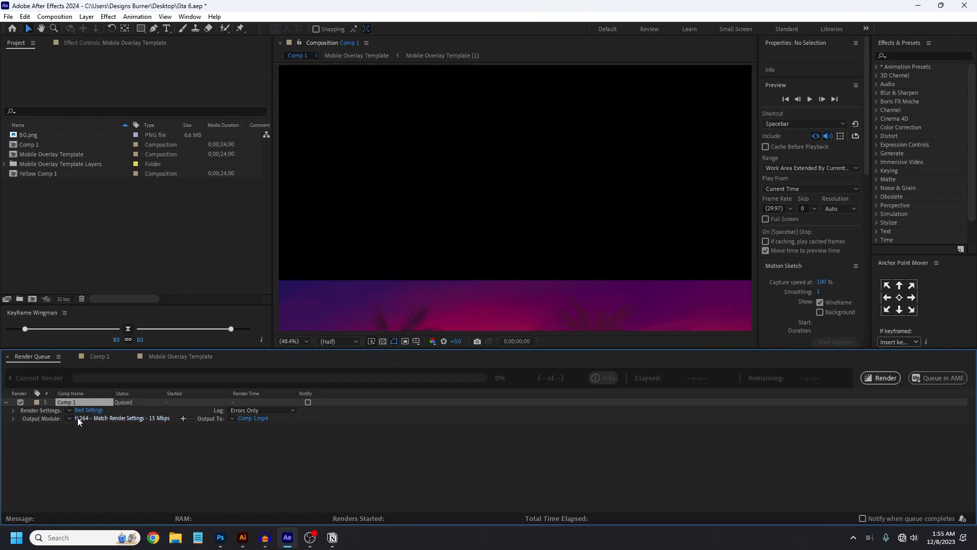
{"action": "left_click", "coordinate": [93, 420]}
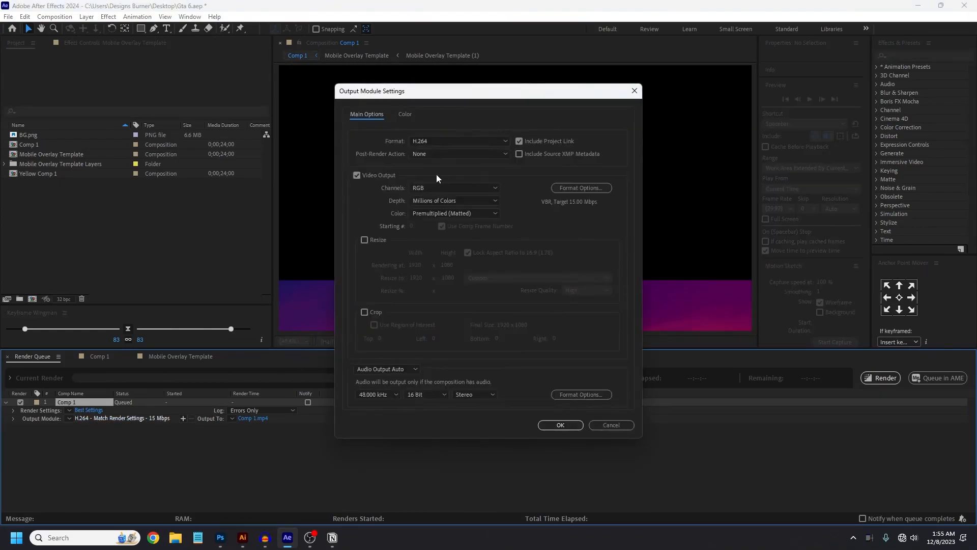
{"action": "left_click", "coordinate": [417, 142]}
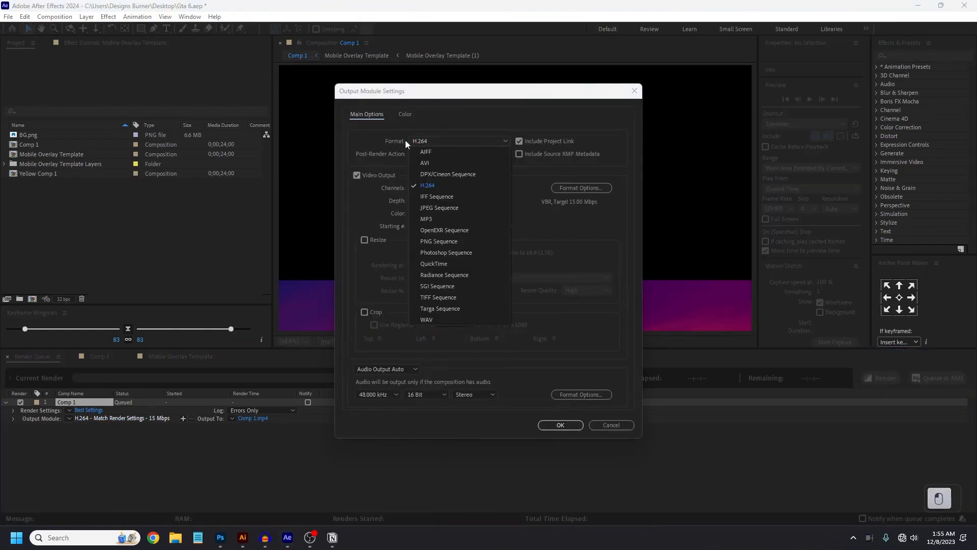
{"action": "left_click", "coordinate": [424, 262]}
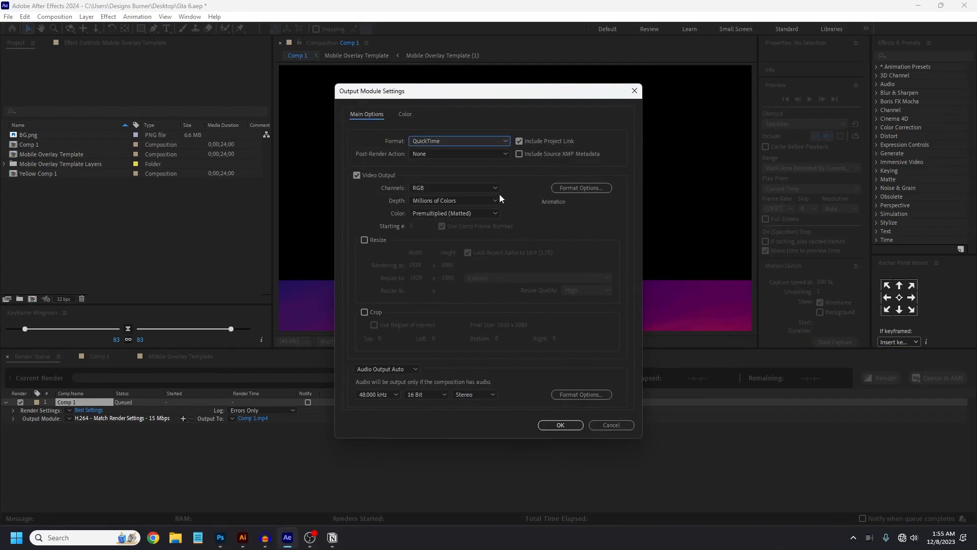
{"action": "left_click", "coordinate": [417, 188]}
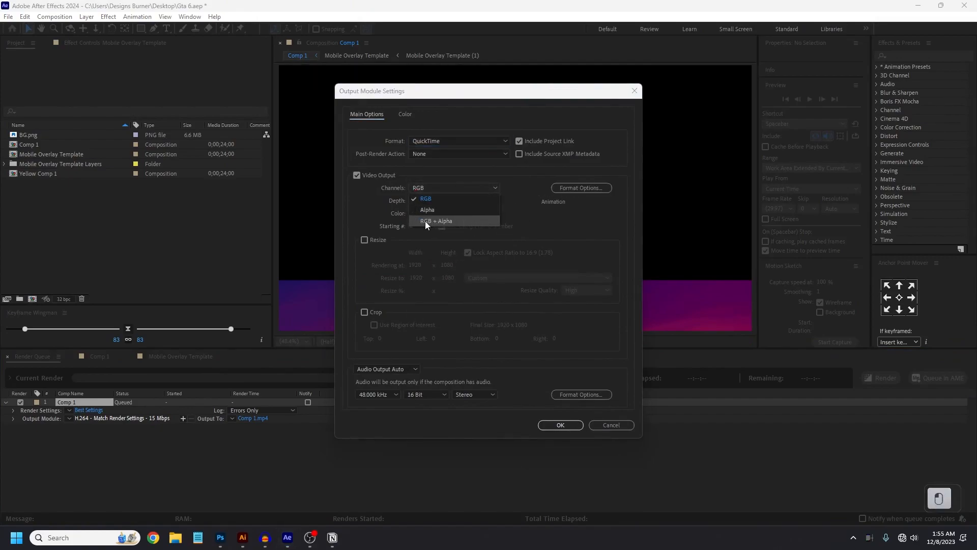
{"action": "left_click", "coordinate": [444, 221]}
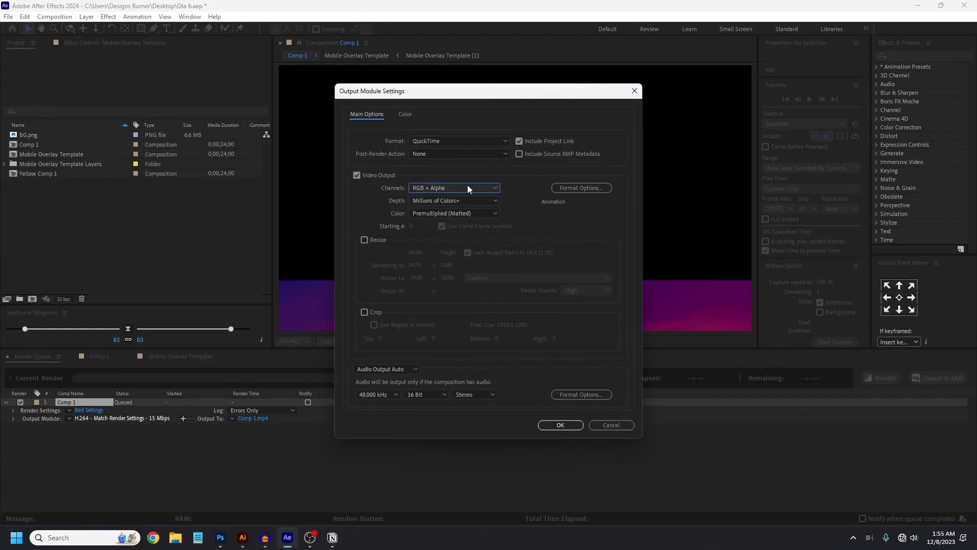
{"action": "left_click", "coordinate": [561, 425]}
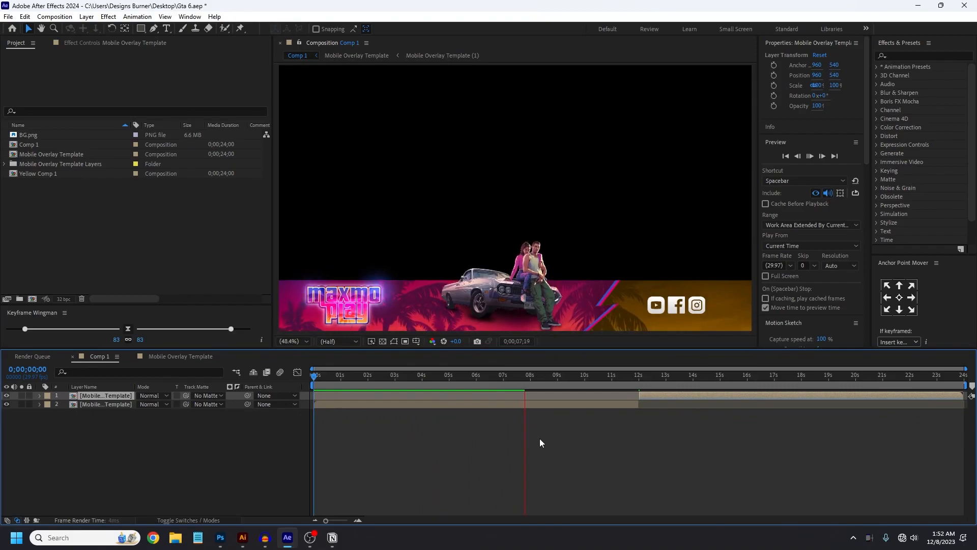
{"action": "key", "text": "space"}
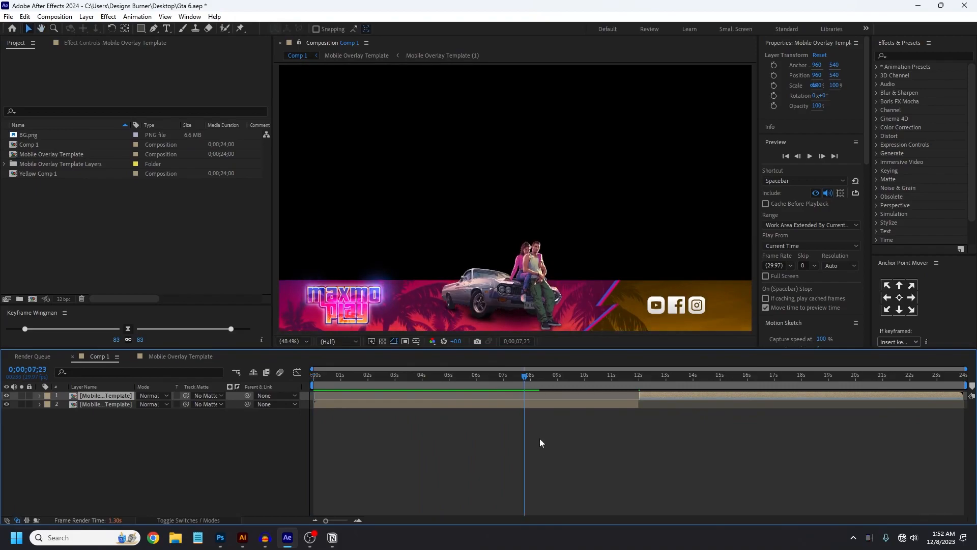